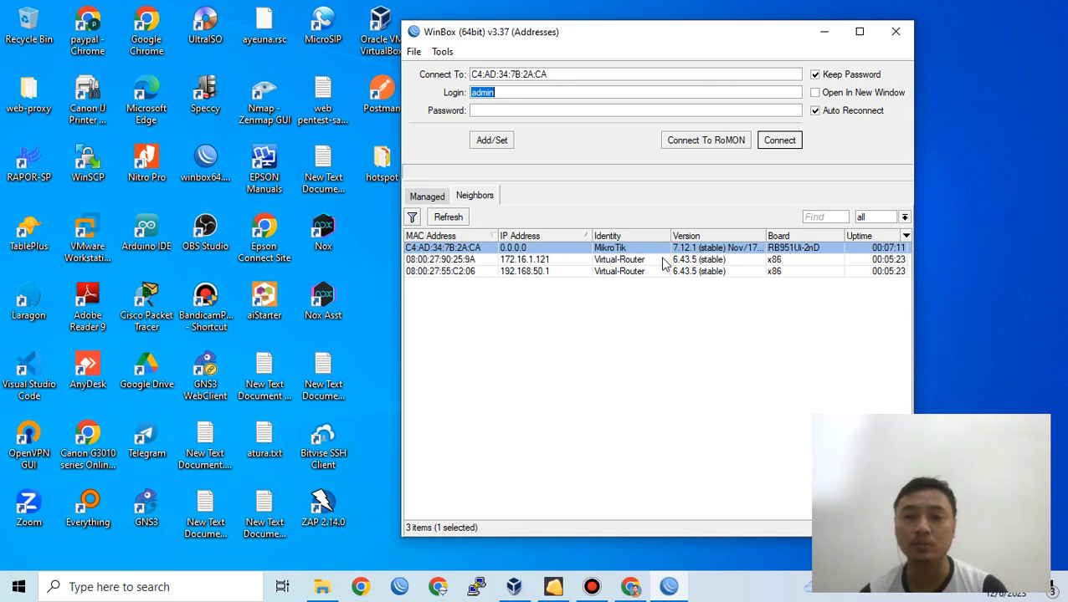
click(607, 261)
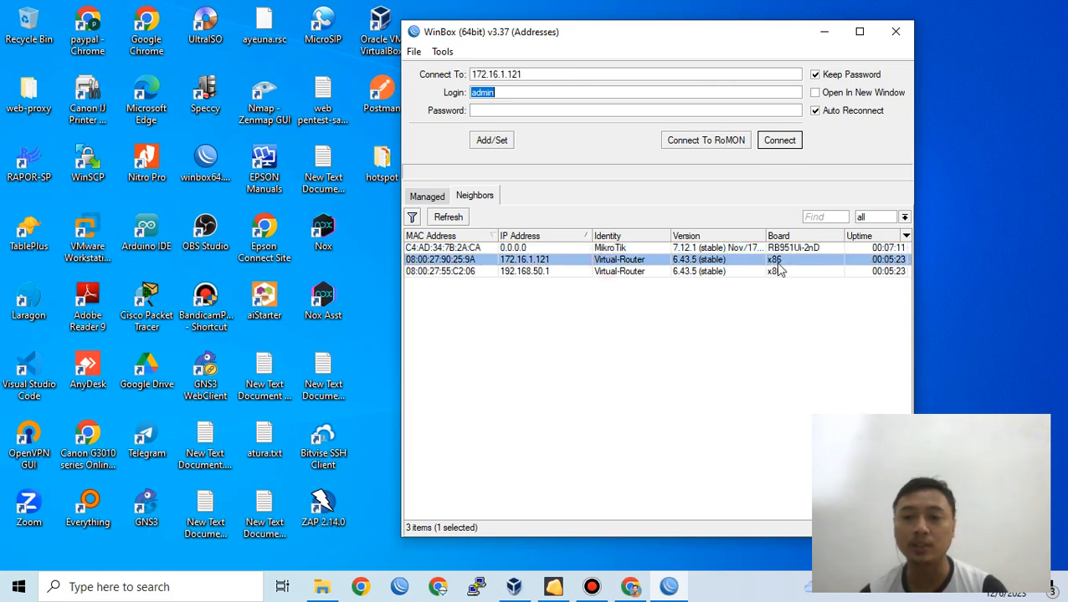
click(562, 584)
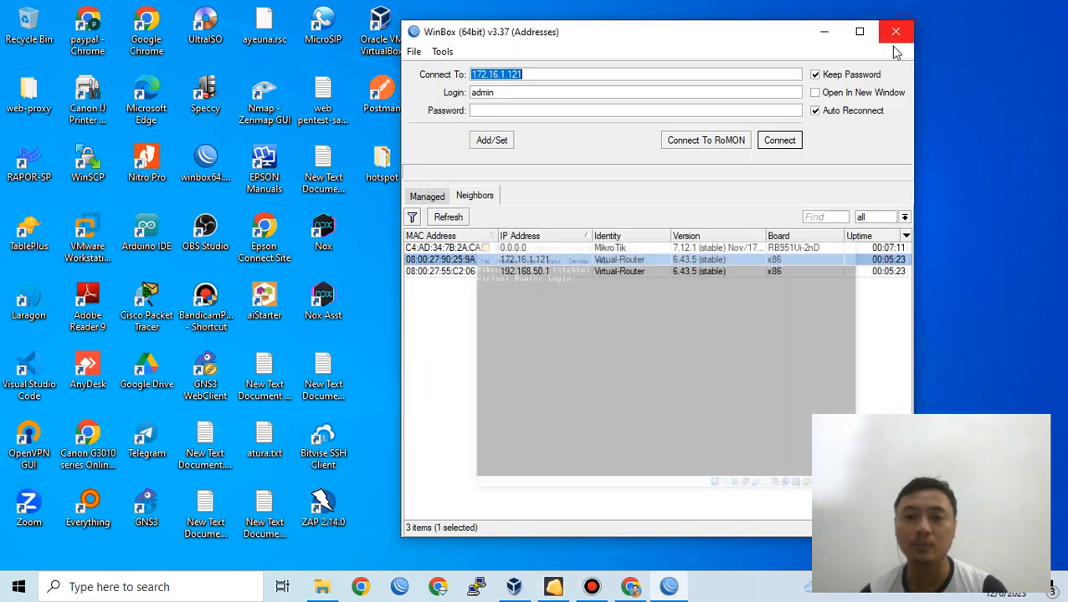
click(904, 29)
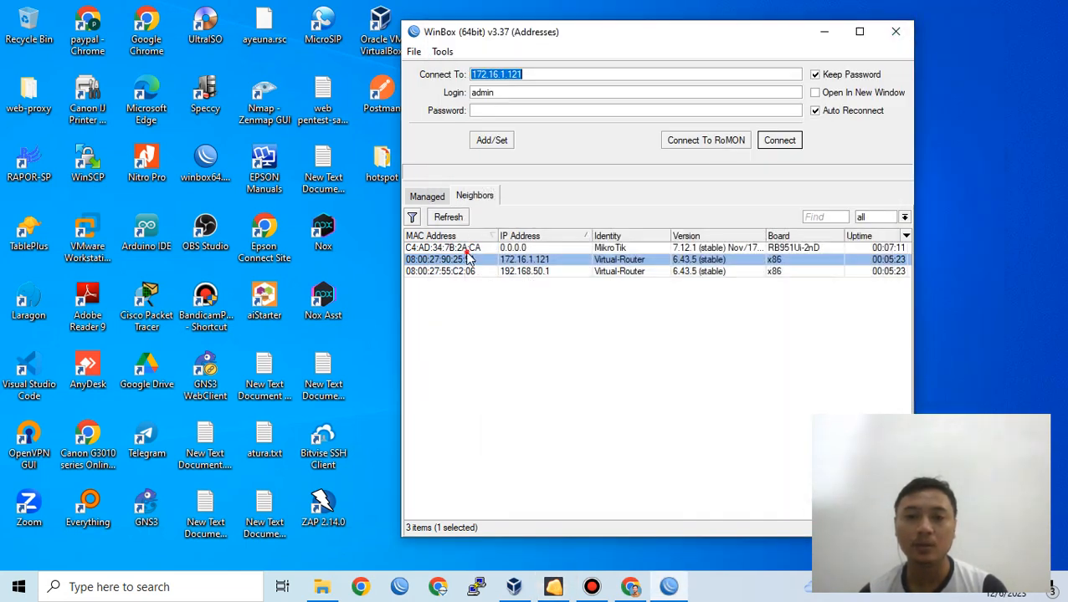
Connect to the RB951Ui-2nD neighbor by its MAC address, dismiss the password change, and reposition the session window
click(466, 249)
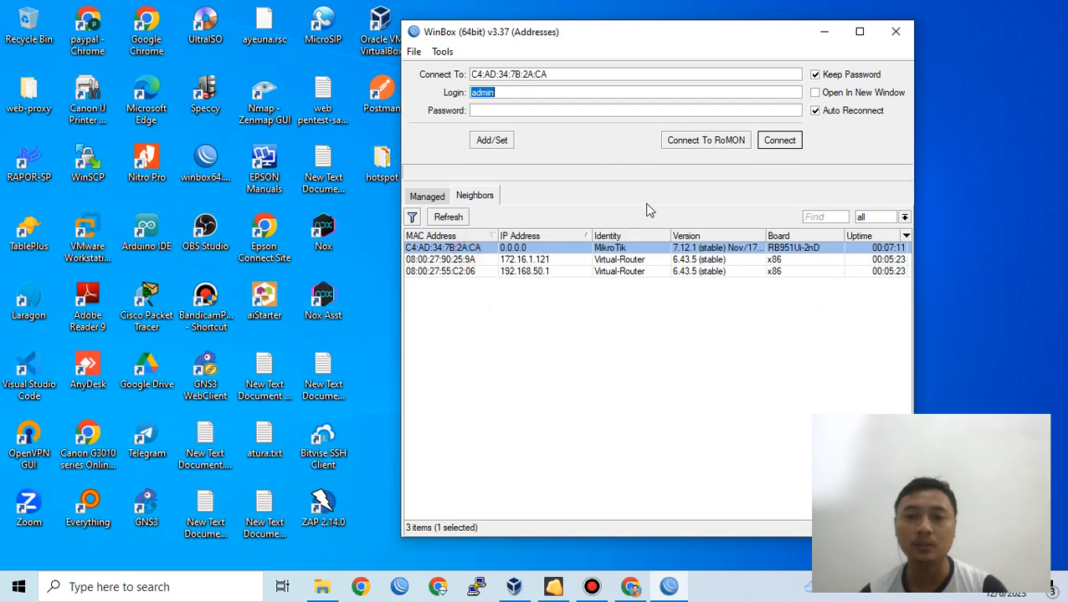
click(778, 142)
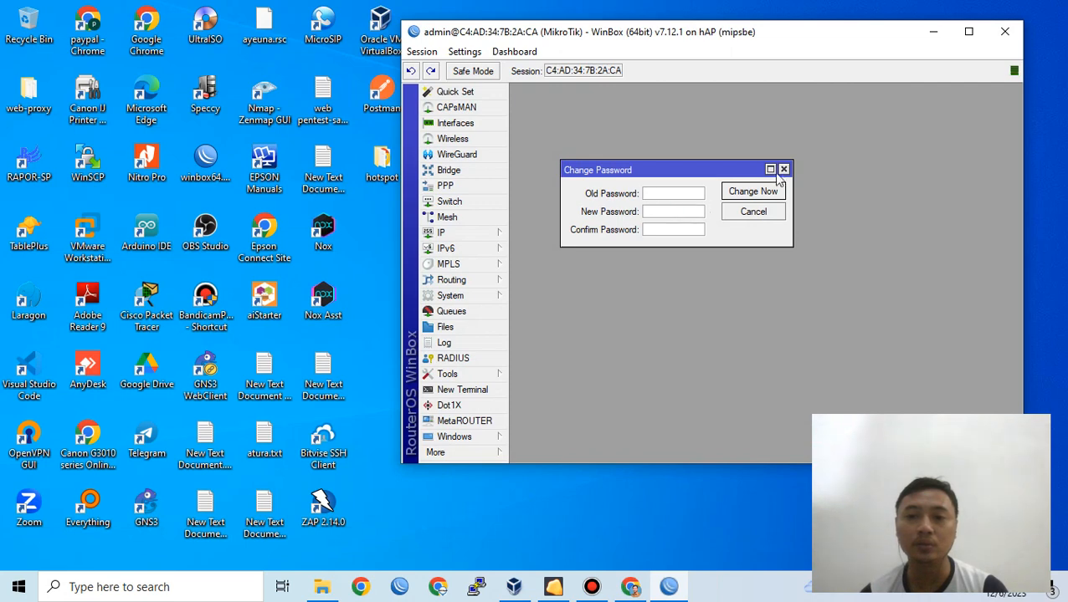
click(786, 168)
drag(693, 40, 618, 62)
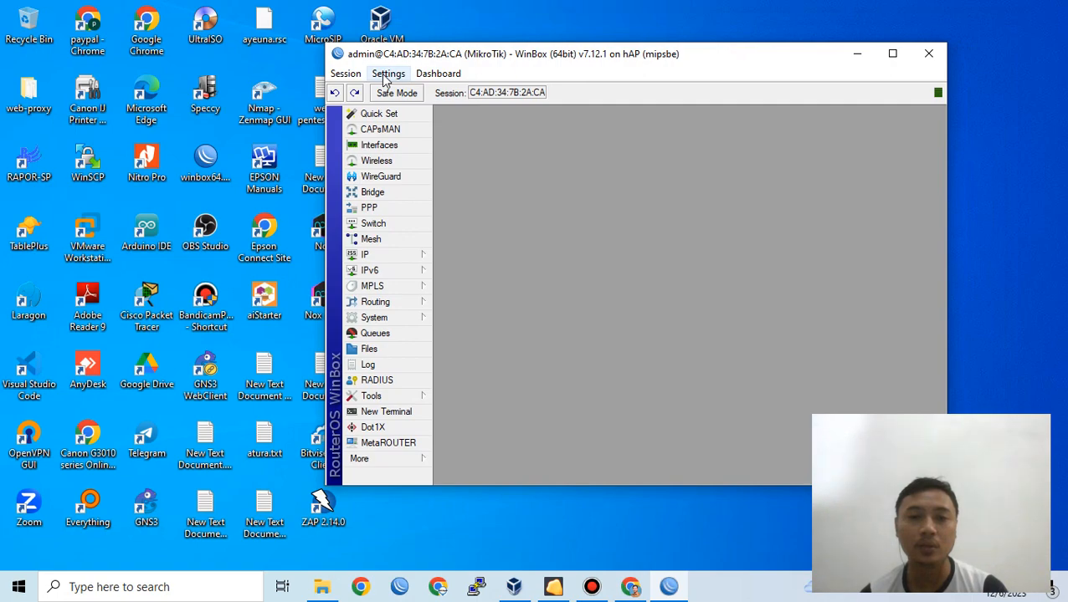
drag(452, 50, 413, 40)
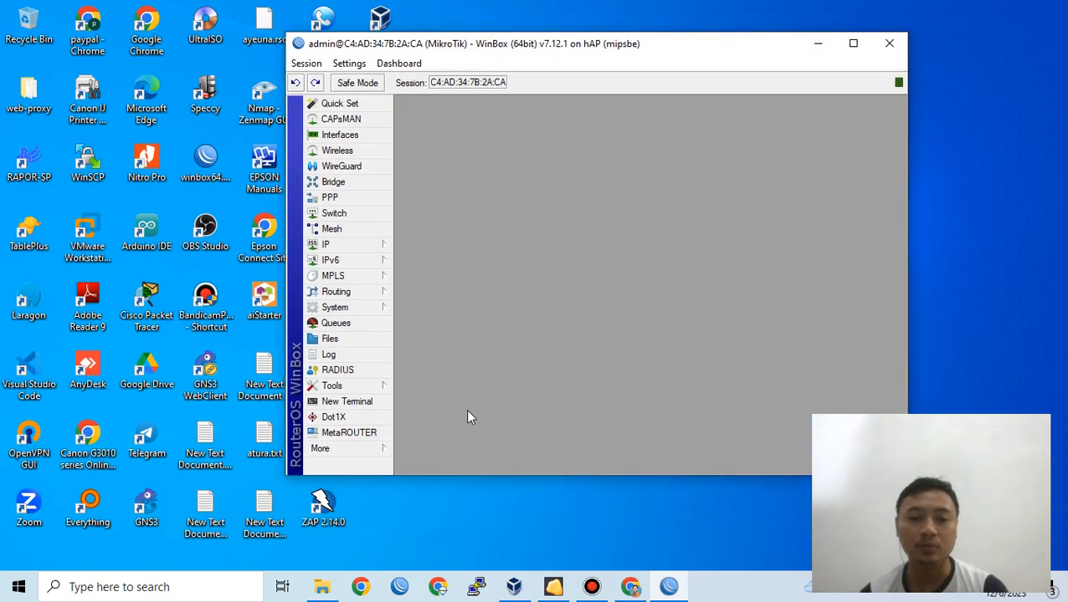
Switch to the draw.io topology diagram in Chrome and examine Router 1's links and required configuration
click(630, 587)
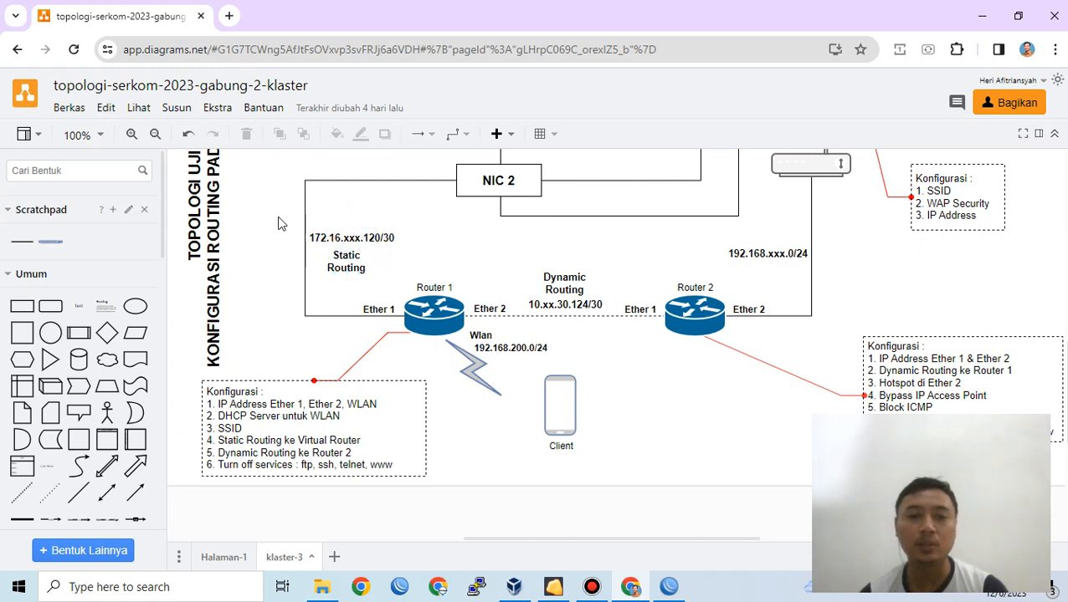
scroll(294, 230, up, 1)
scroll(351, 235, up, 1)
click(622, 214)
scroll(615, 289, down, 1)
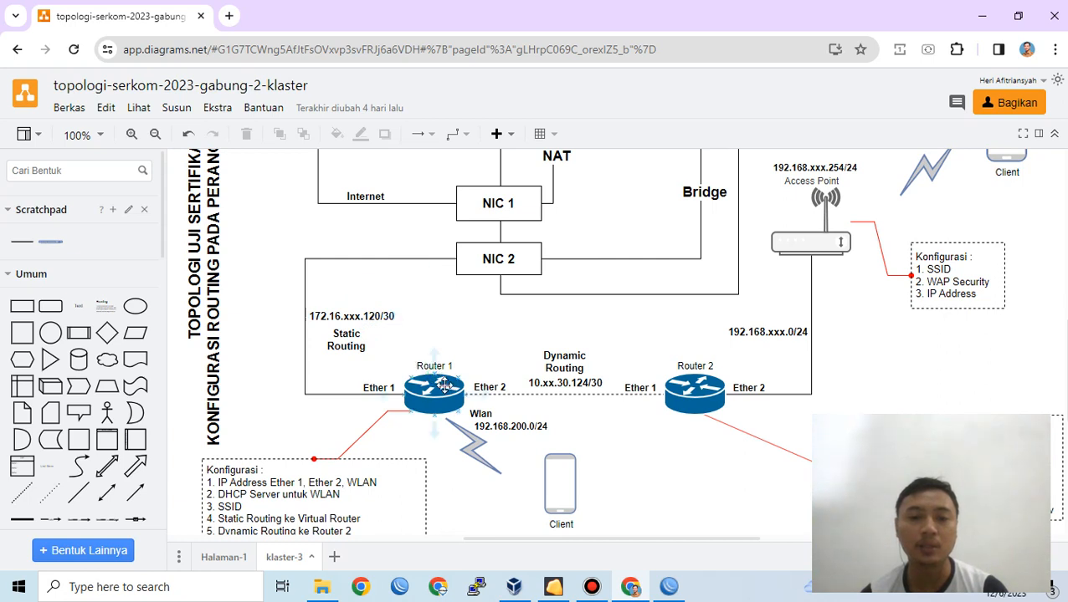
Switch back to WinBox and set the router's system identity to Router-1
click(668, 587)
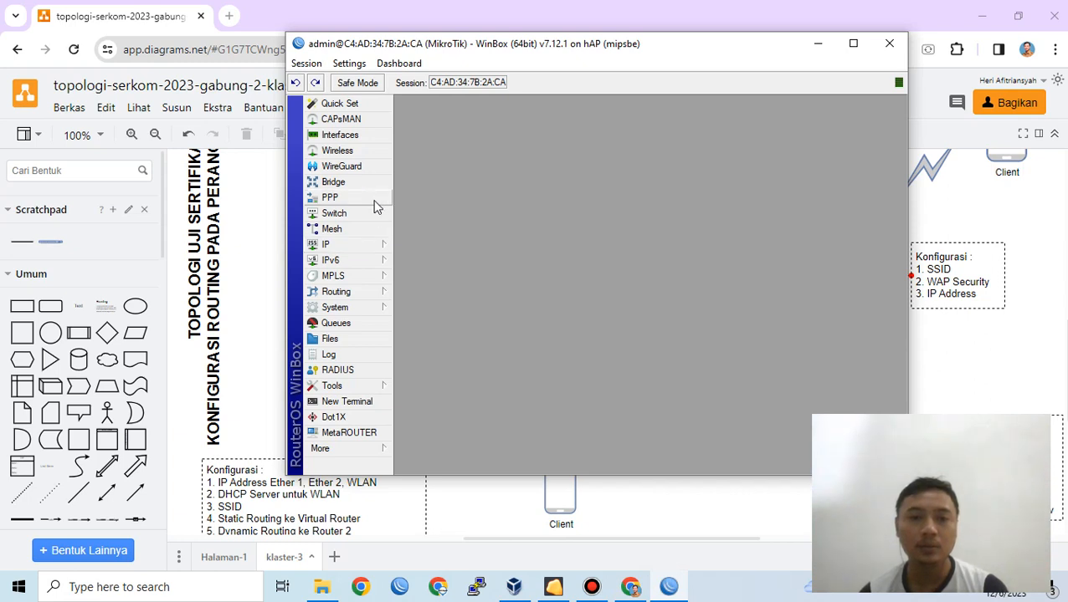
click(374, 309)
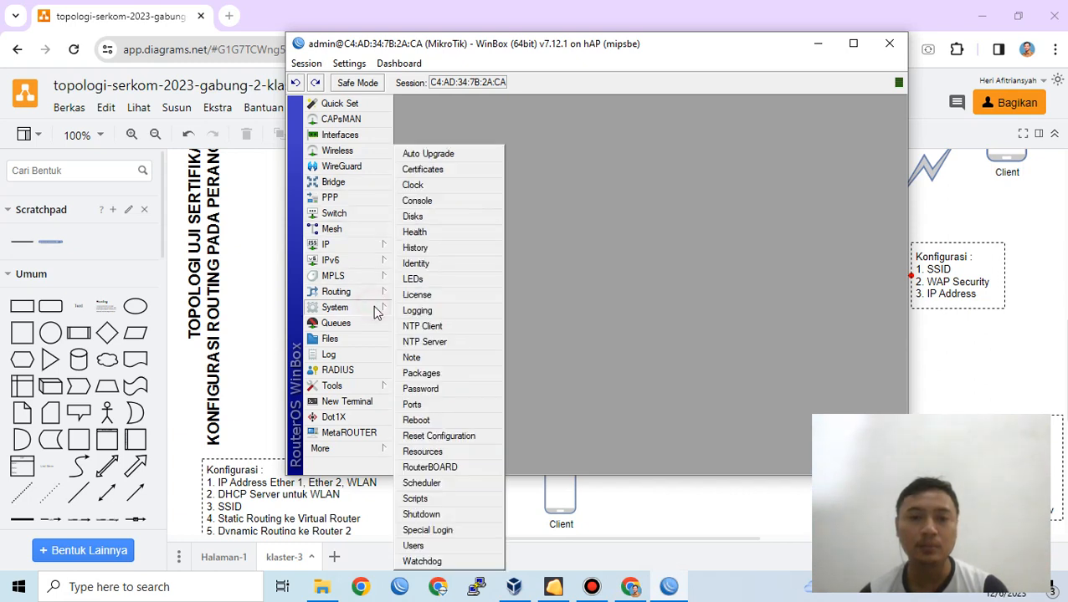
click(439, 265)
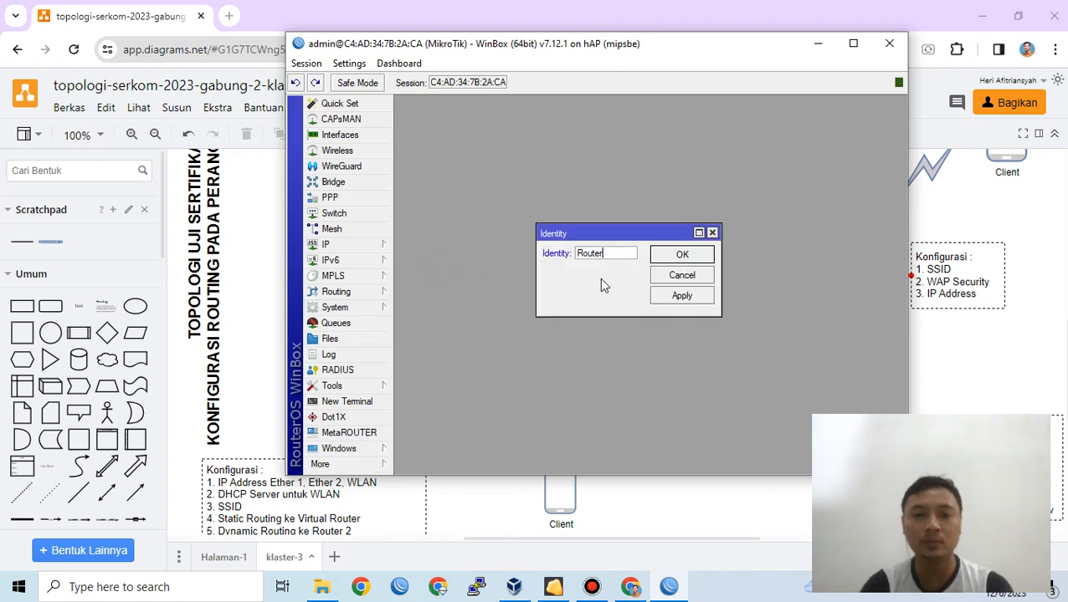
click(670, 255)
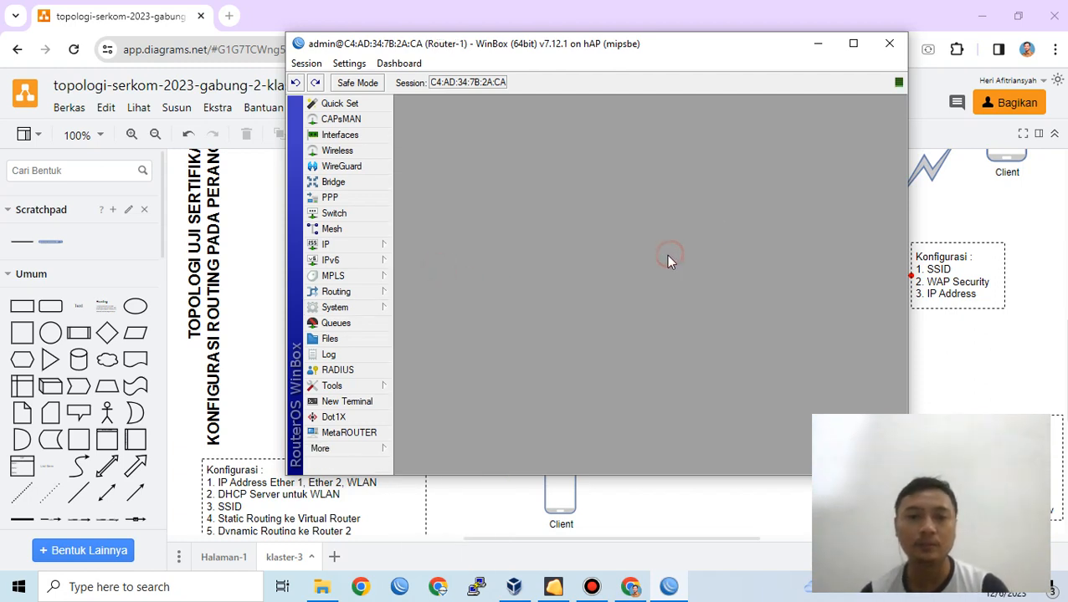
Rename the ether1 interface as ether1-toVirtual-Router
click(352, 136)
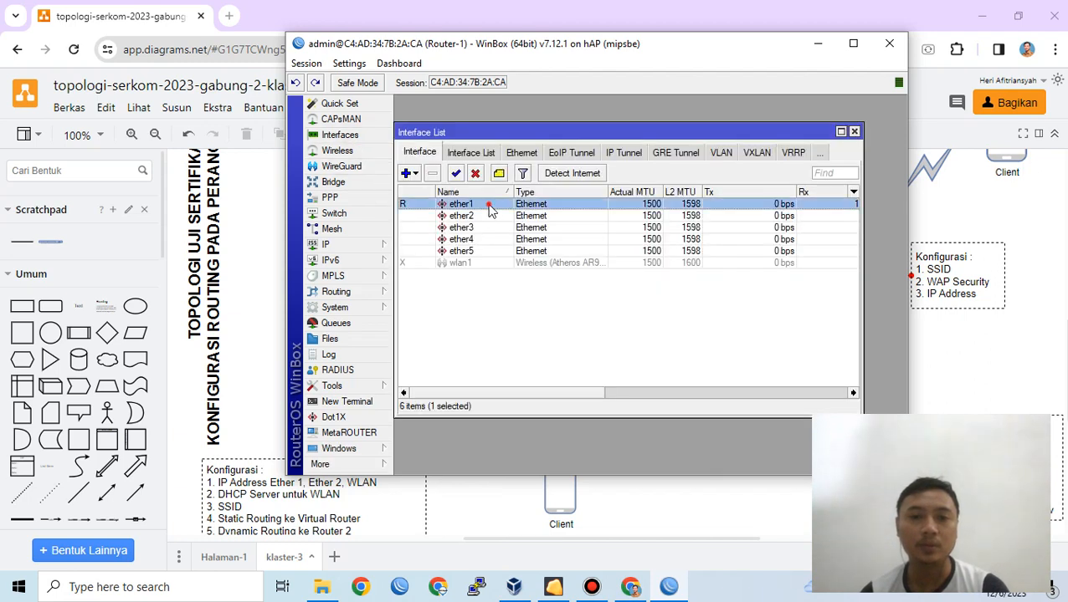
double_click(491, 211)
click(607, 147)
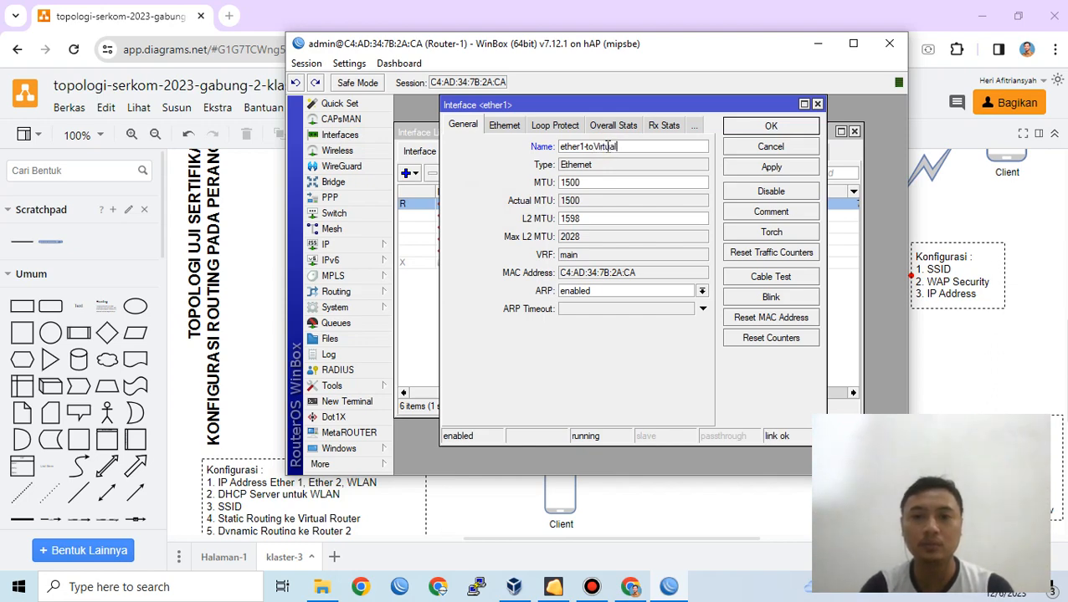
click(753, 127)
Rename the ether2 interface as ether2-toRouter-2
double_click(490, 216)
click(623, 149)
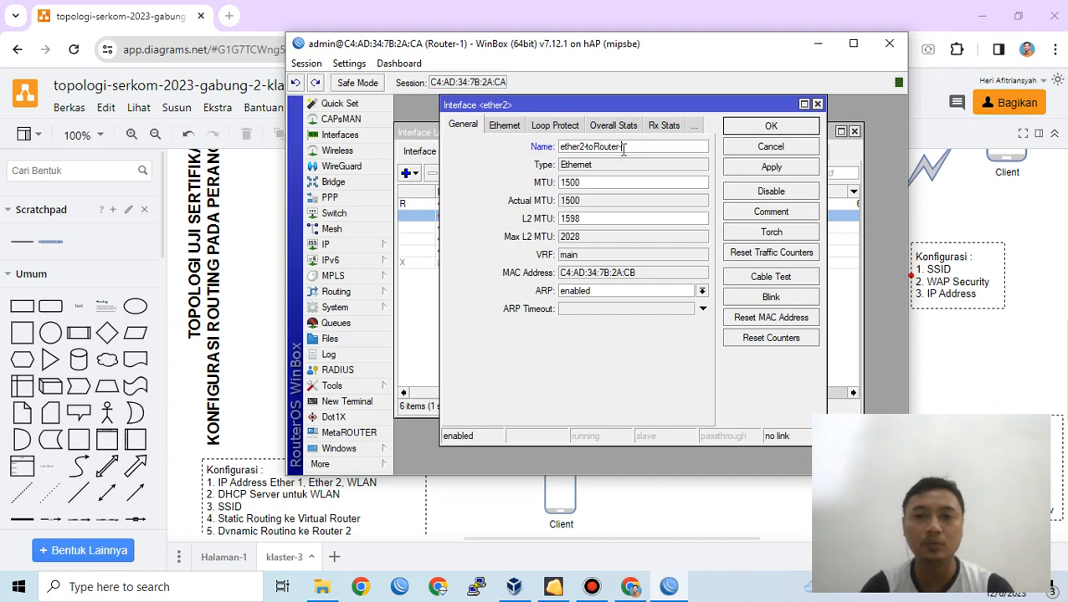
click(751, 126)
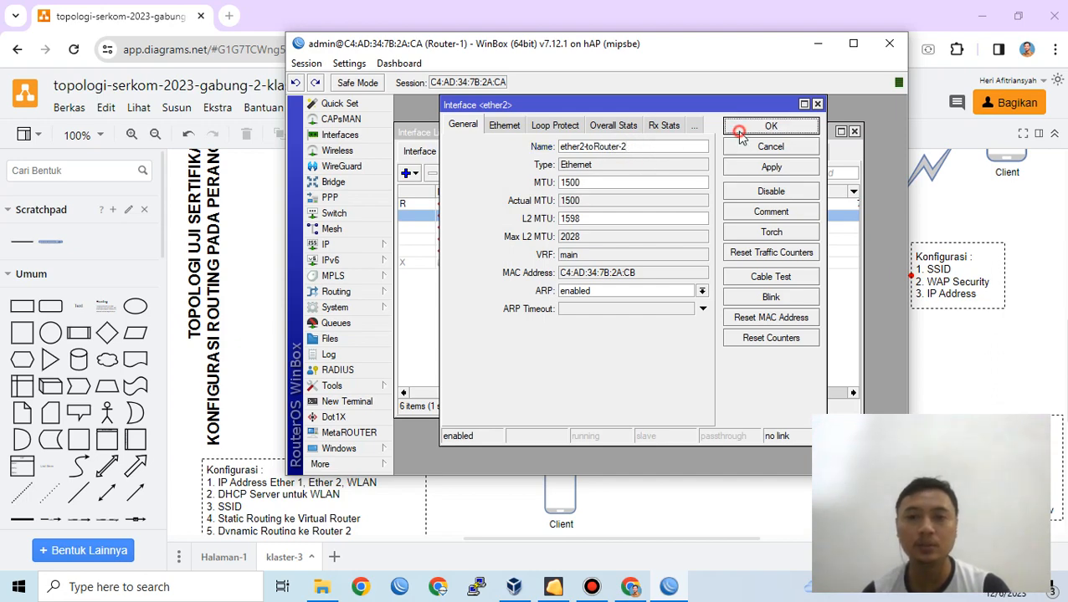
Enable the wlan1 wireless interface and rename it as wlan1-Client
click(481, 265)
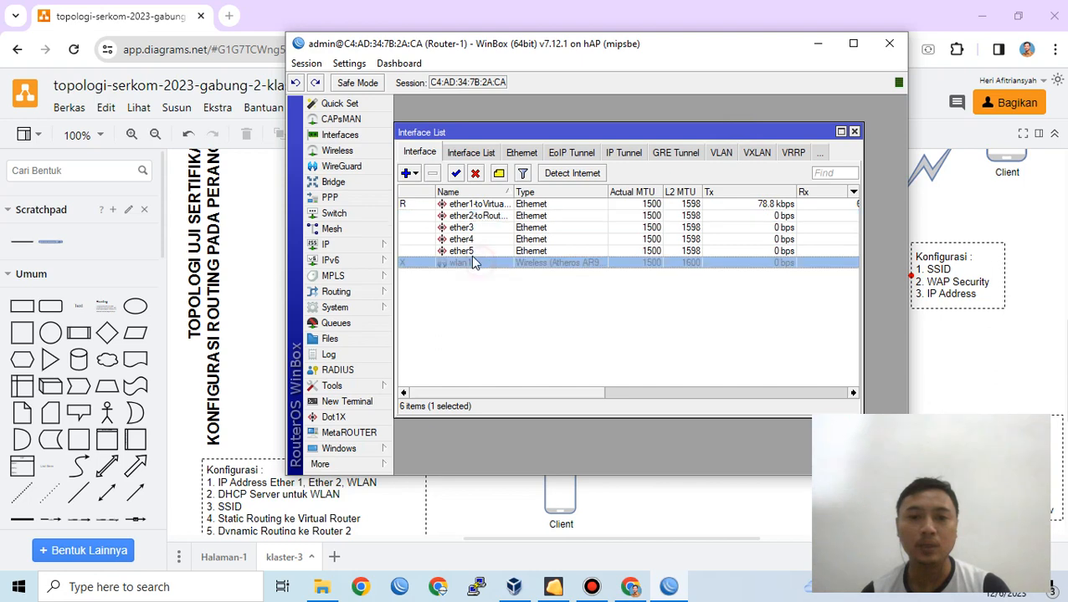
click(456, 174)
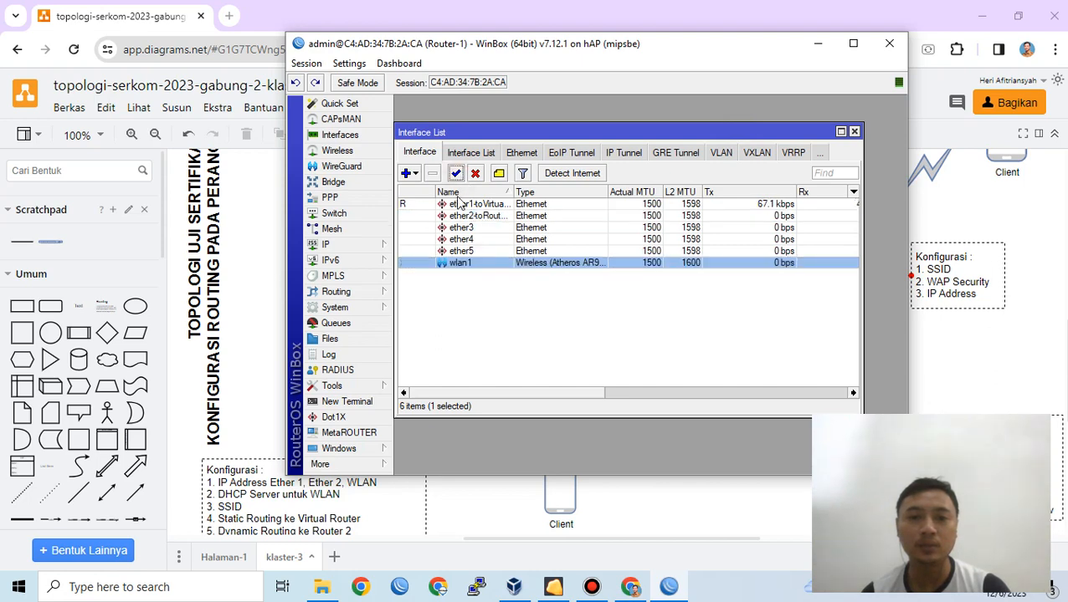
double_click(496, 266)
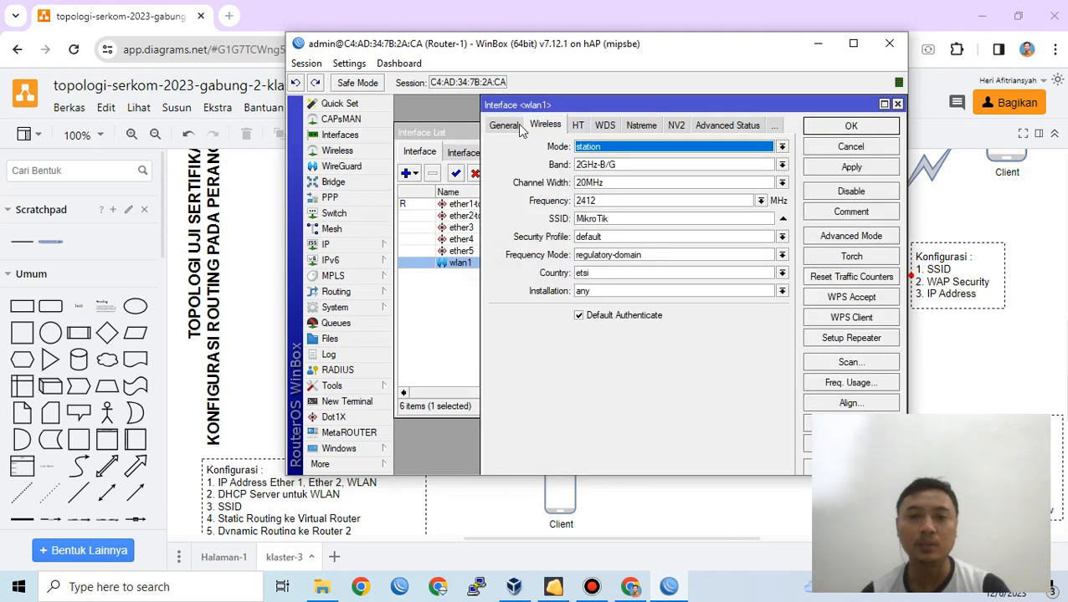
click(521, 128)
click(602, 149)
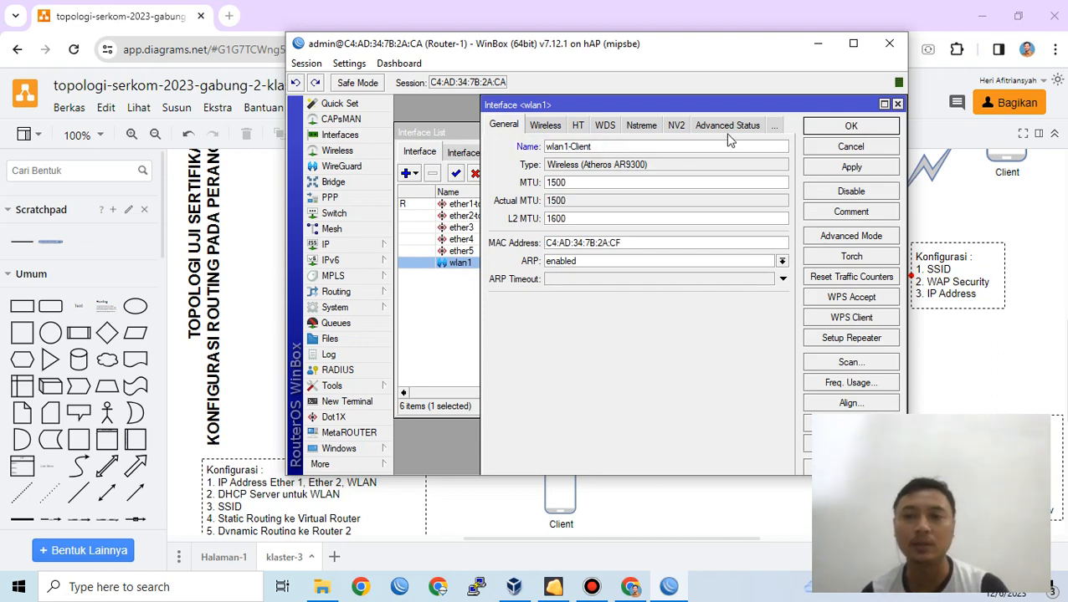
click(851, 126)
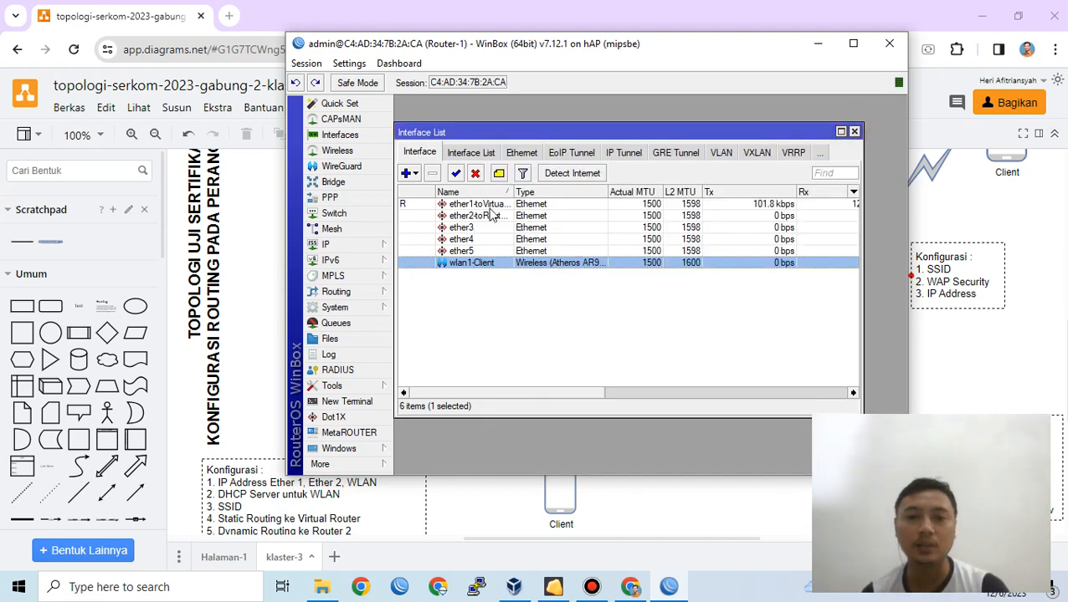
Widen the Name column of the interface list to fit the full interface names
drag(505, 194, 537, 192)
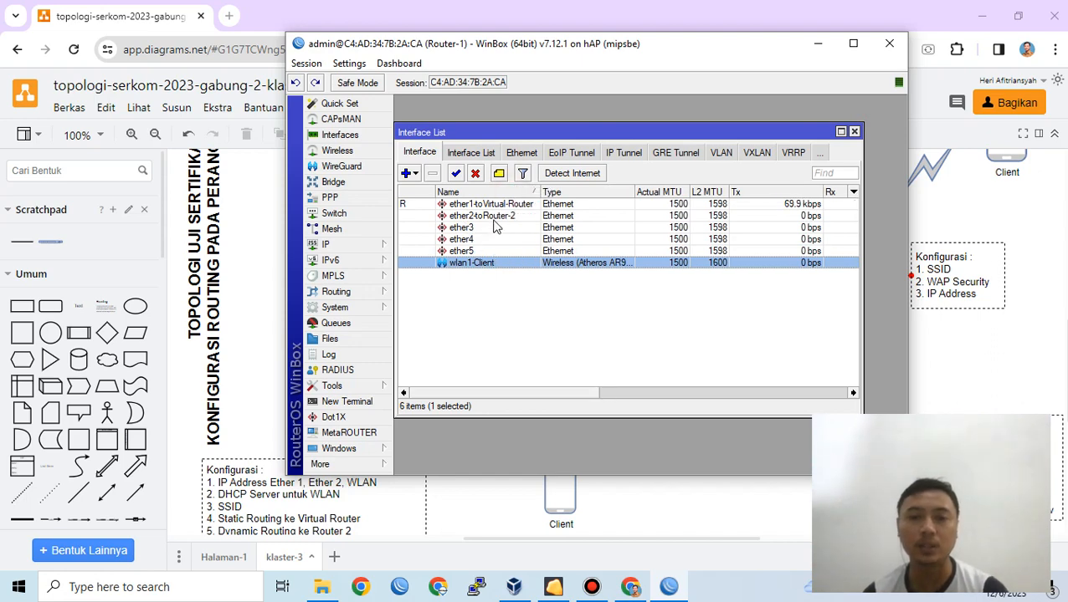
click(494, 229)
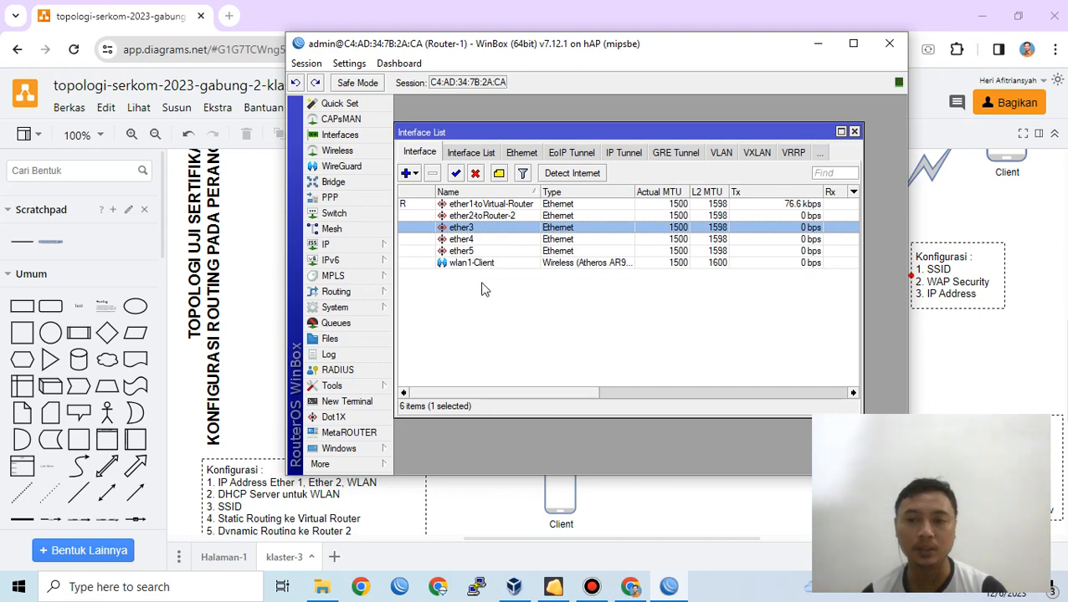
click(482, 315)
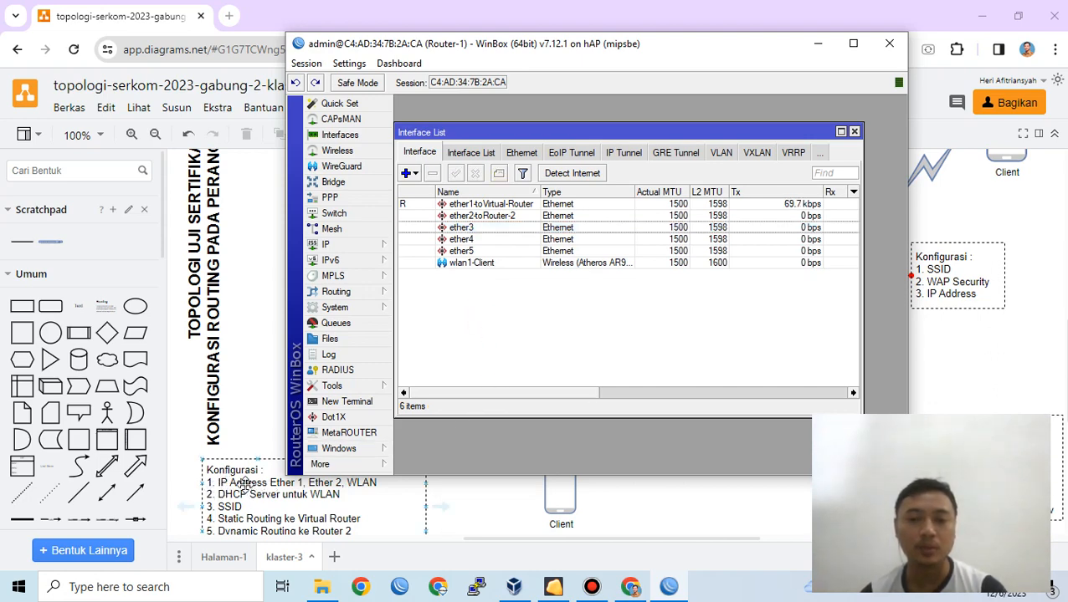
Add the IP address 172.16.1.122/30 to the ether1-toVirtual-Router interface
drag(531, 52, 497, 48)
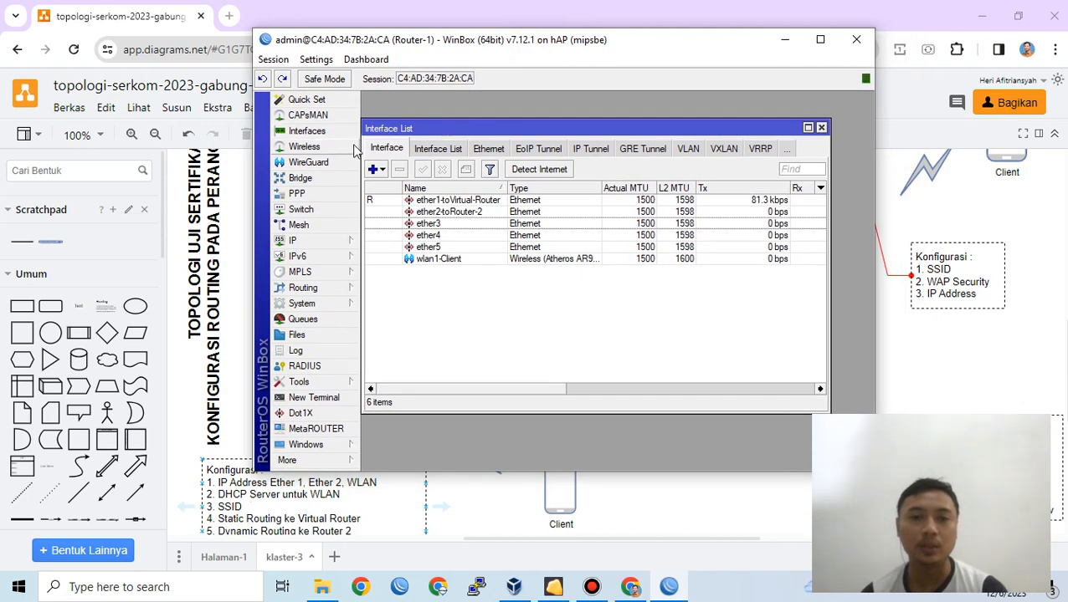
click(347, 243)
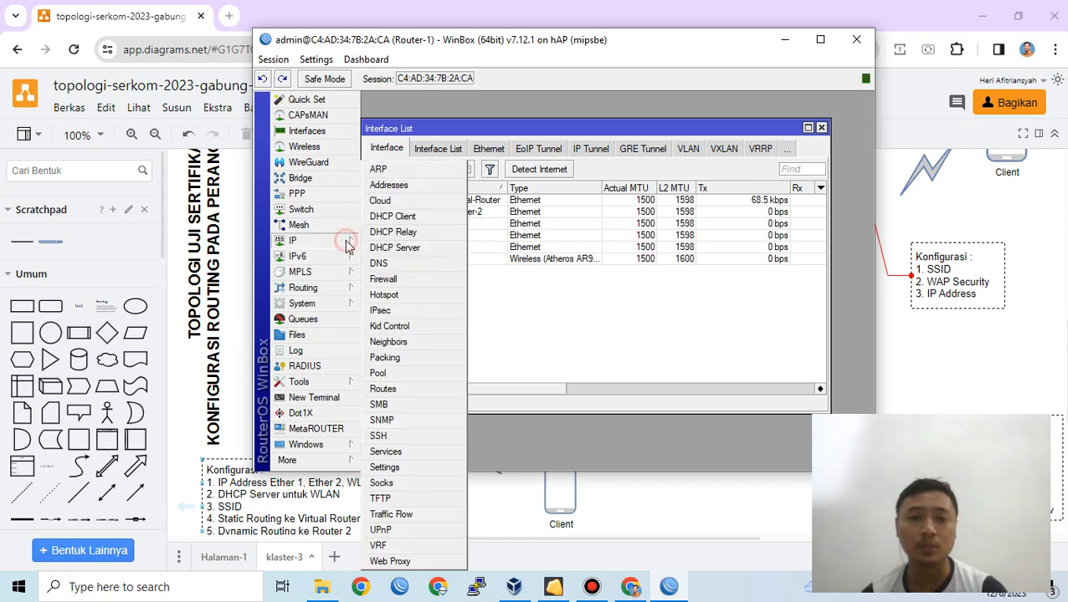
click(396, 190)
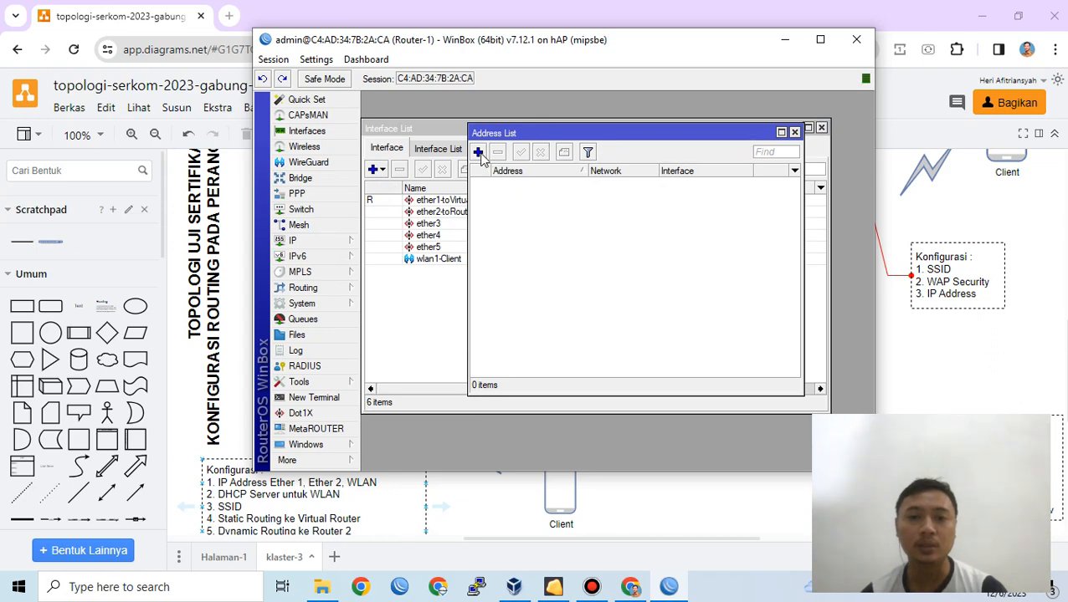
click(478, 152)
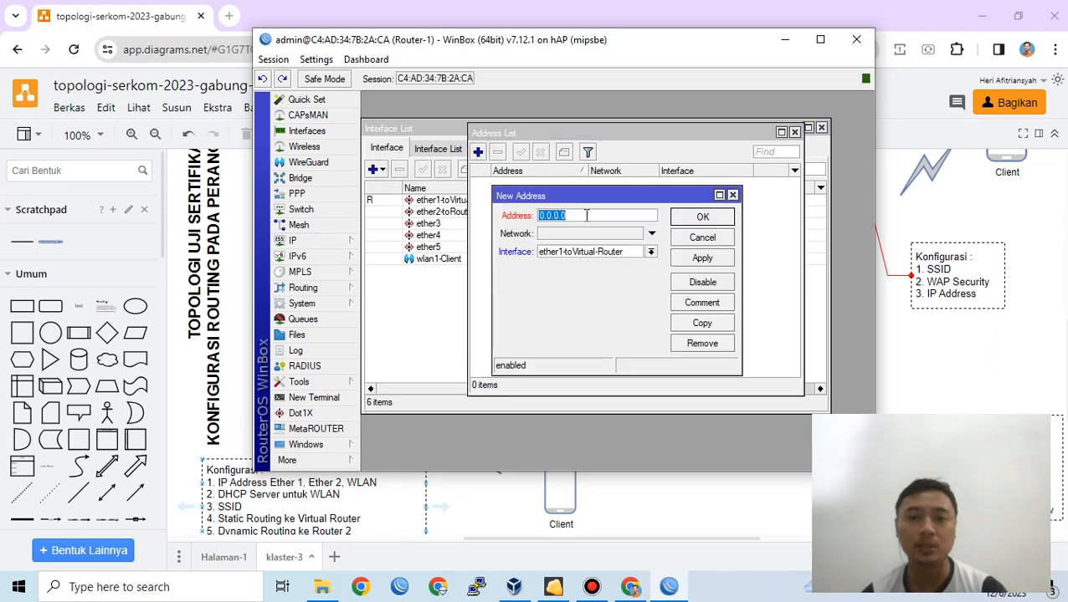
text(172)
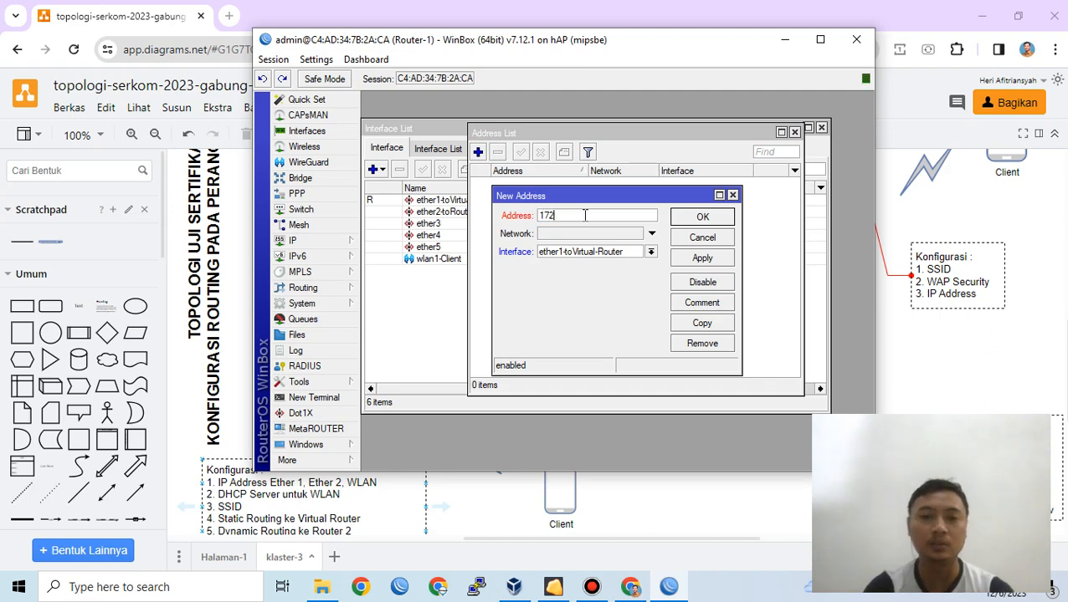
text(.16.1)
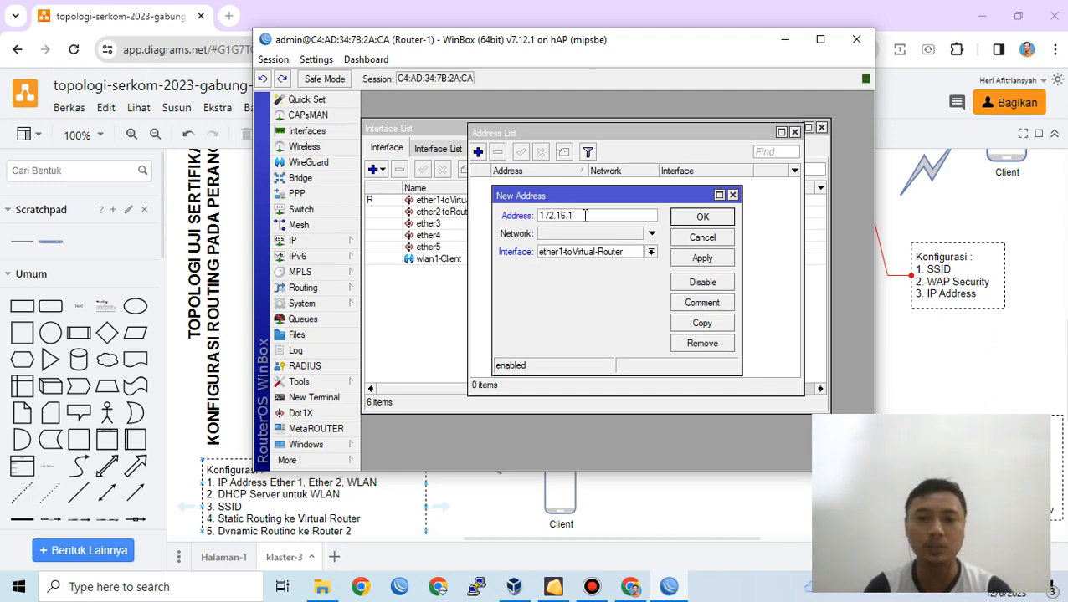
text(.122/30)
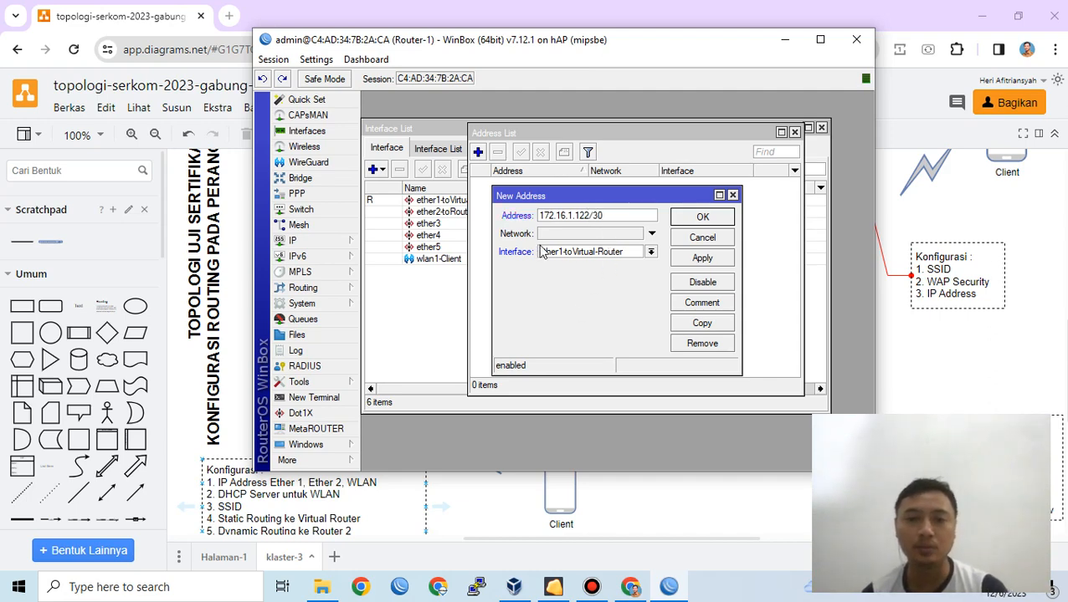
click(684, 256)
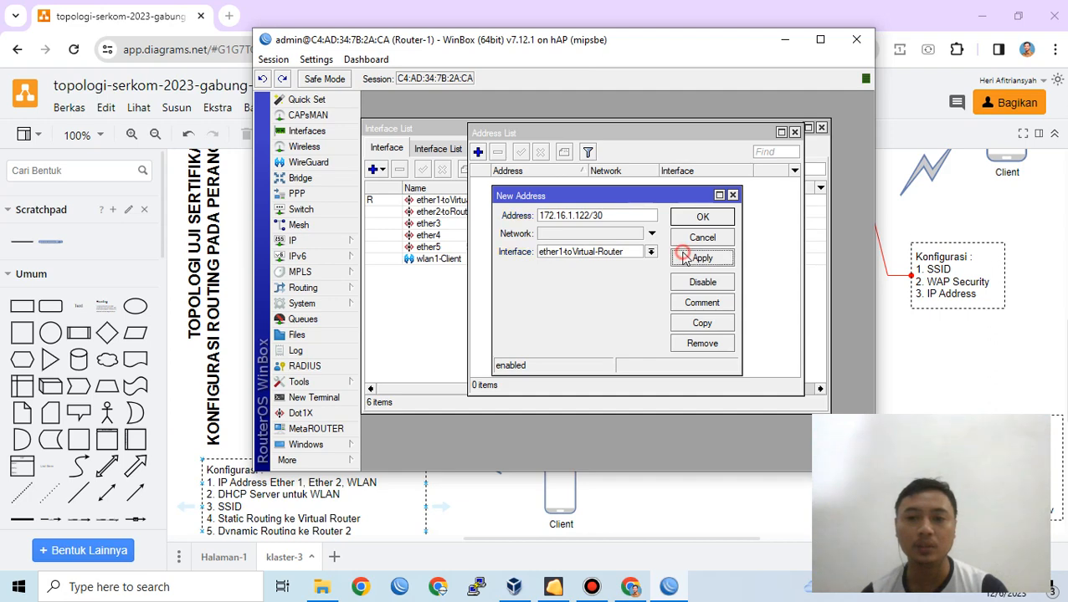
click(702, 223)
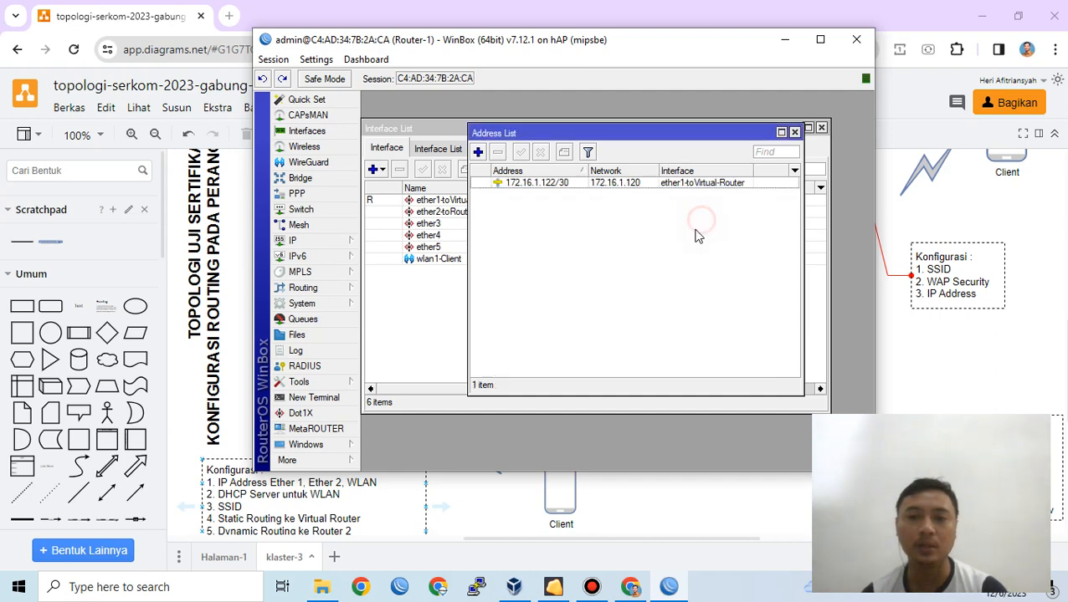
Switch to the diagrams.net topology and examine the network addresses on Router 1's Ether 1, Ether 2 and Wlan links
click(445, 12)
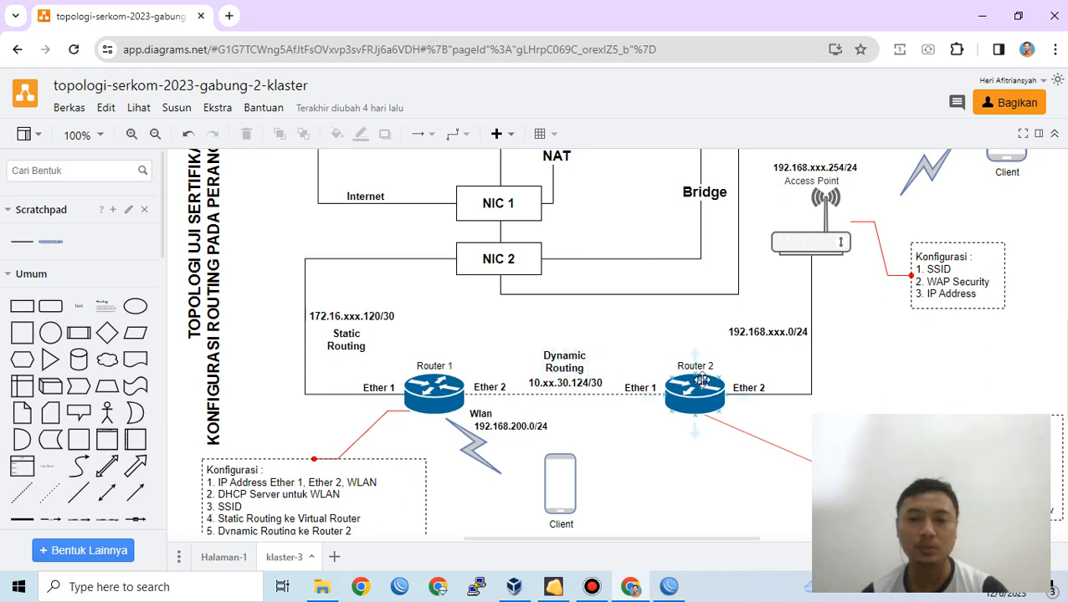
scroll(544, 388, up, 4)
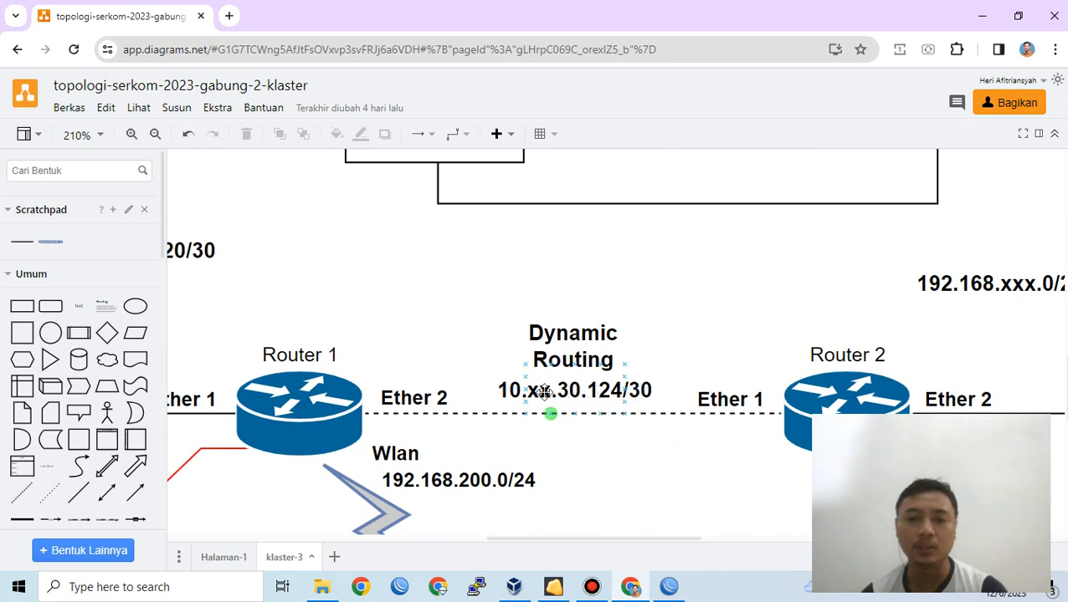
click(563, 391)
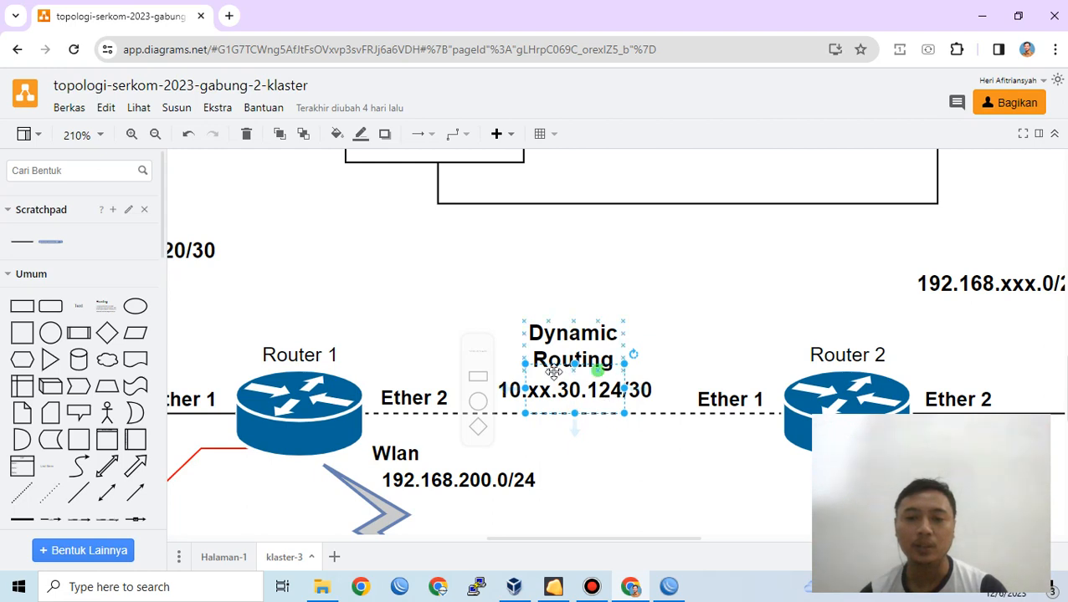
click(595, 443)
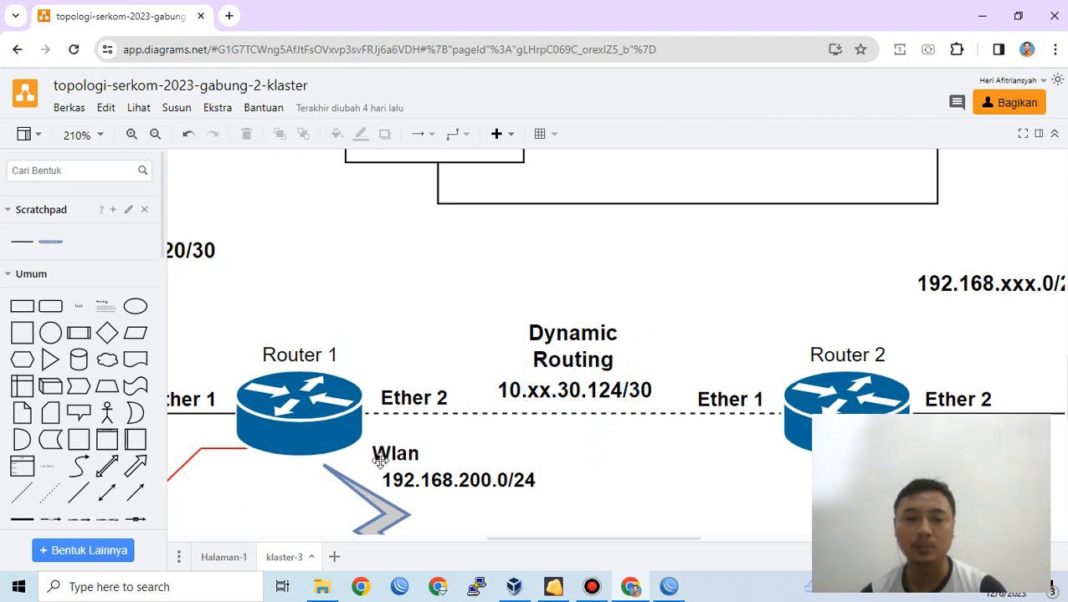
drag(452, 416, 610, 416)
click(261, 266)
click(223, 253)
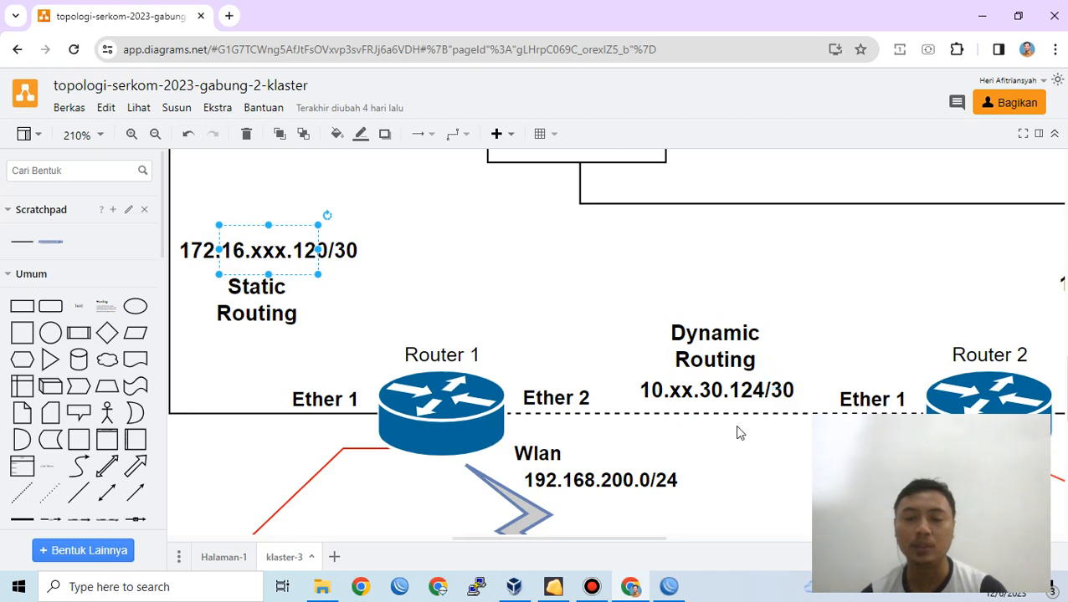
drag(742, 435, 640, 405)
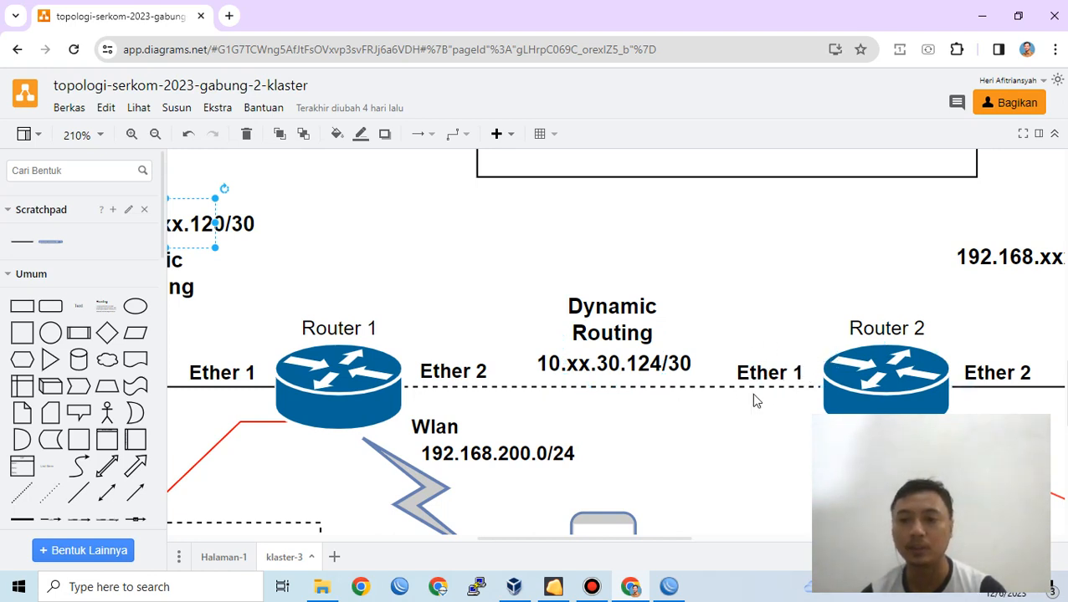
Switch to WinBox and add the IP address 10.1.30.125/30 to the ether2-toRouter-2 interface
key(alt+Tab)
click(478, 151)
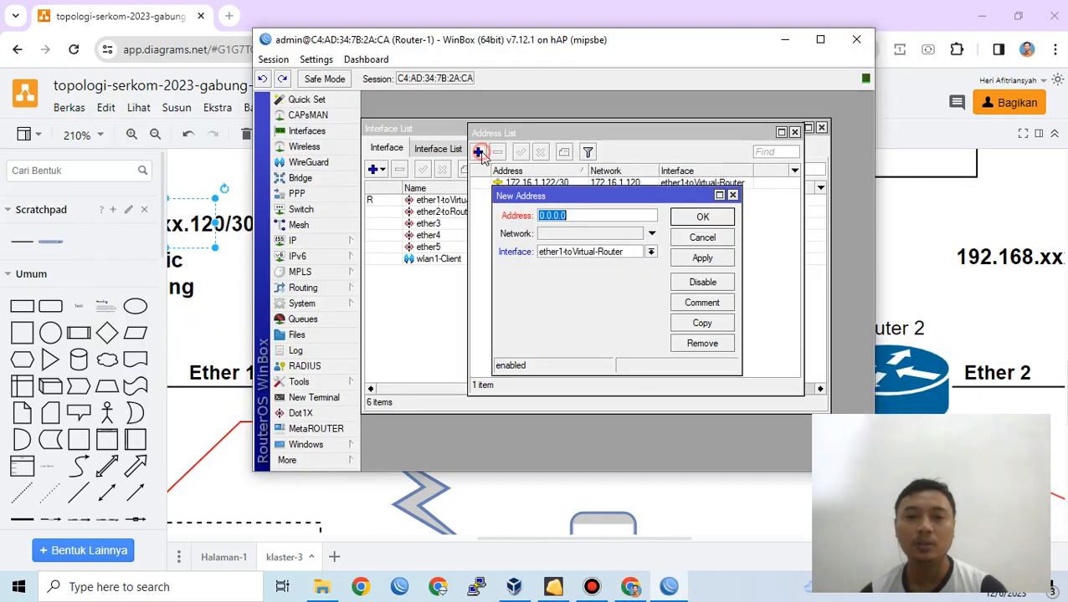
text(10.1.30.)
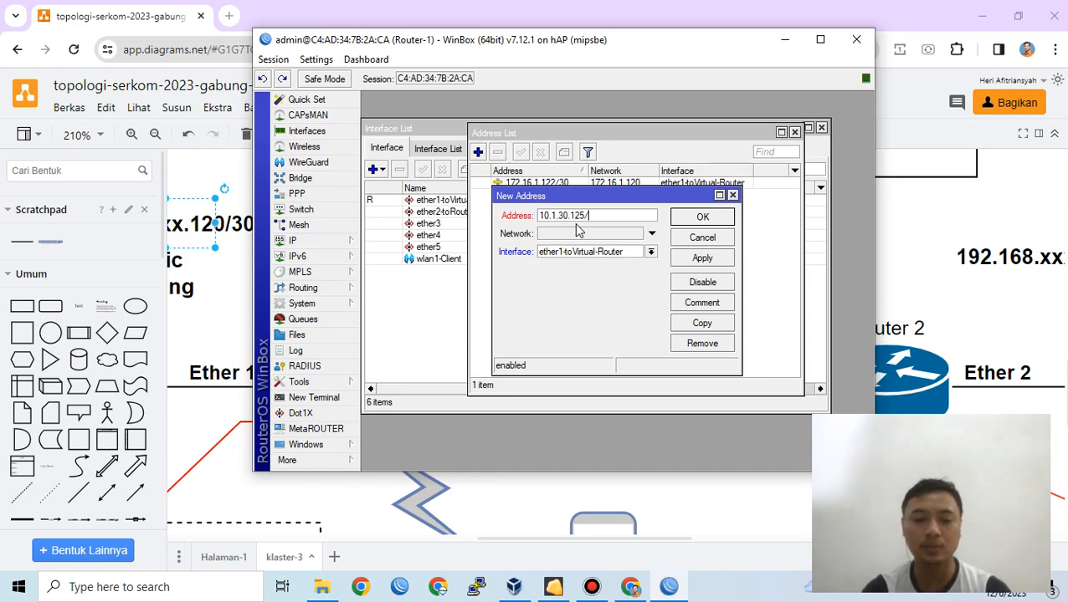
drag(584, 42, 605, 67)
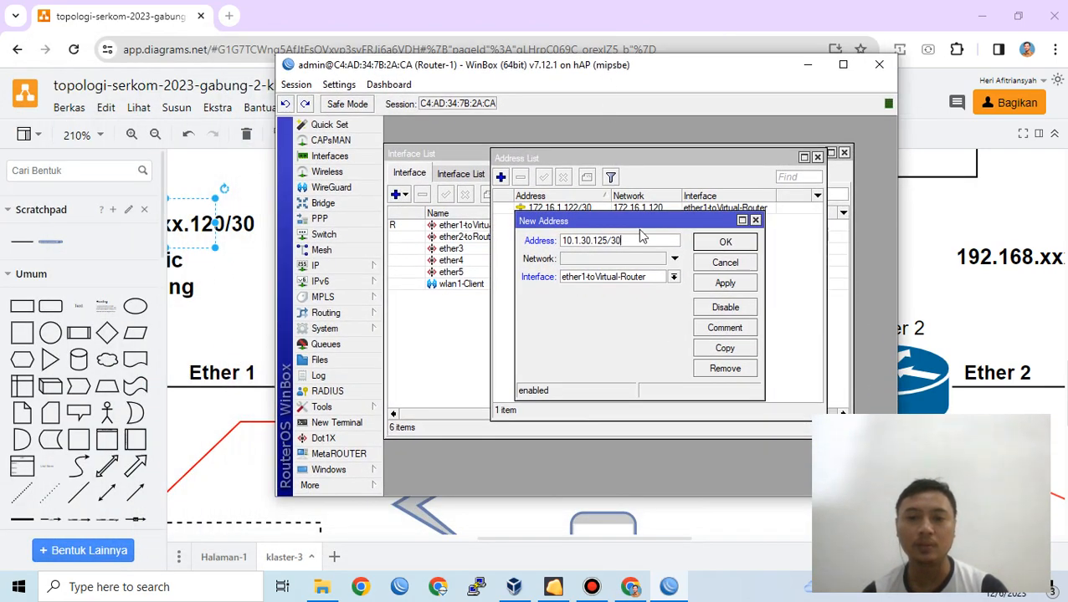
click(650, 281)
click(644, 295)
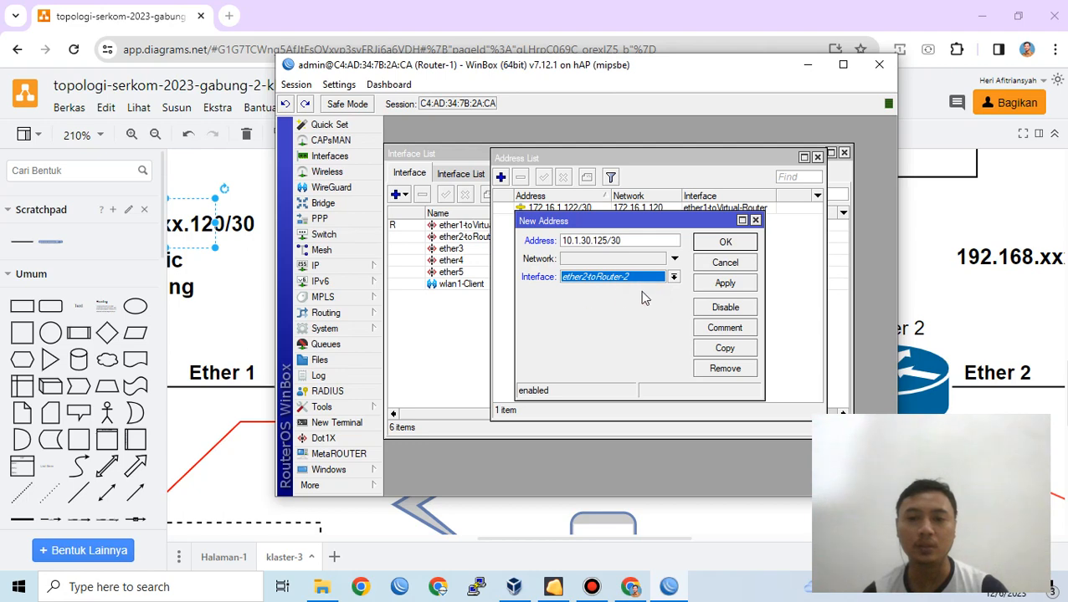
click(713, 284)
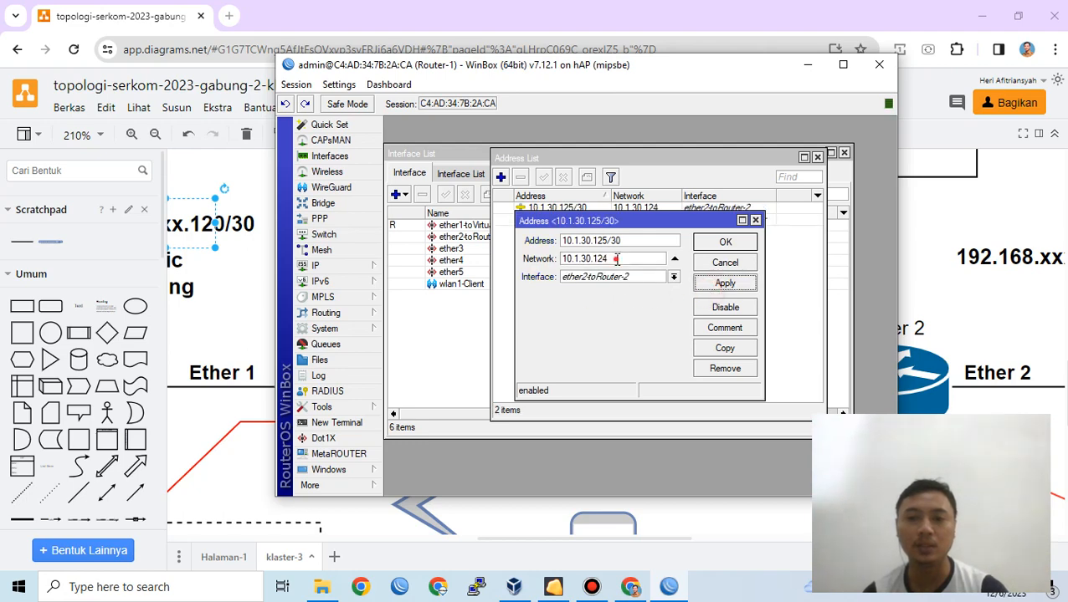
drag(617, 260, 544, 260)
click(587, 260)
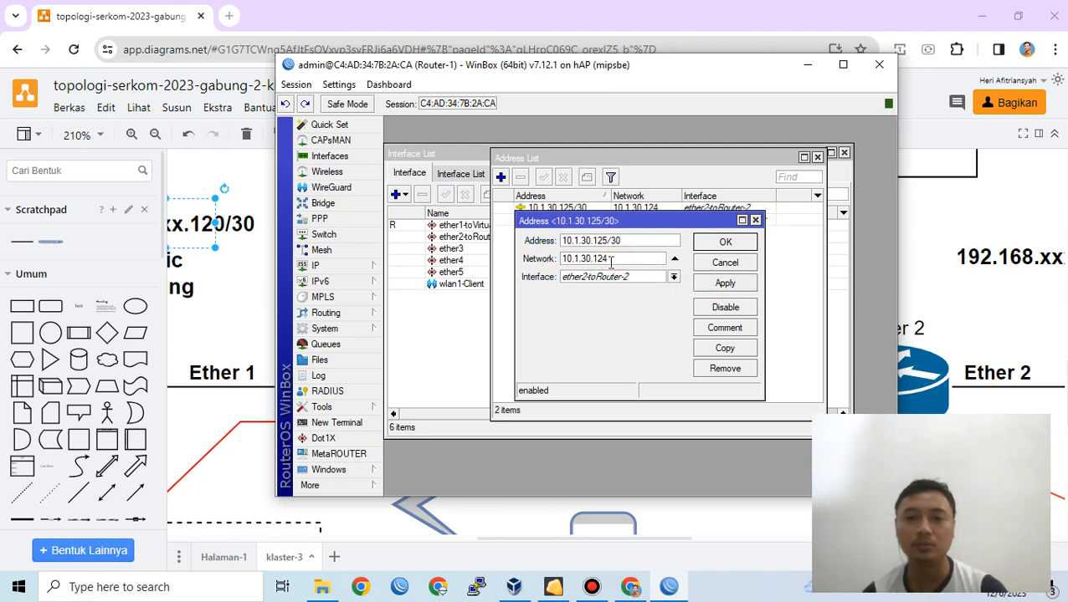
drag(653, 74, 315, 156)
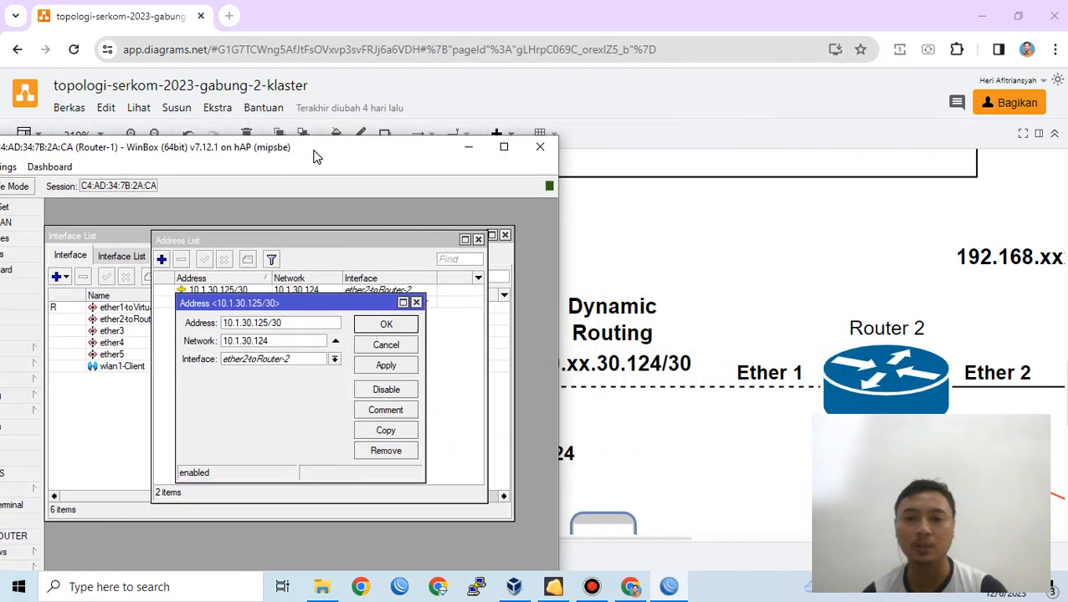
drag(412, 158, 700, 63)
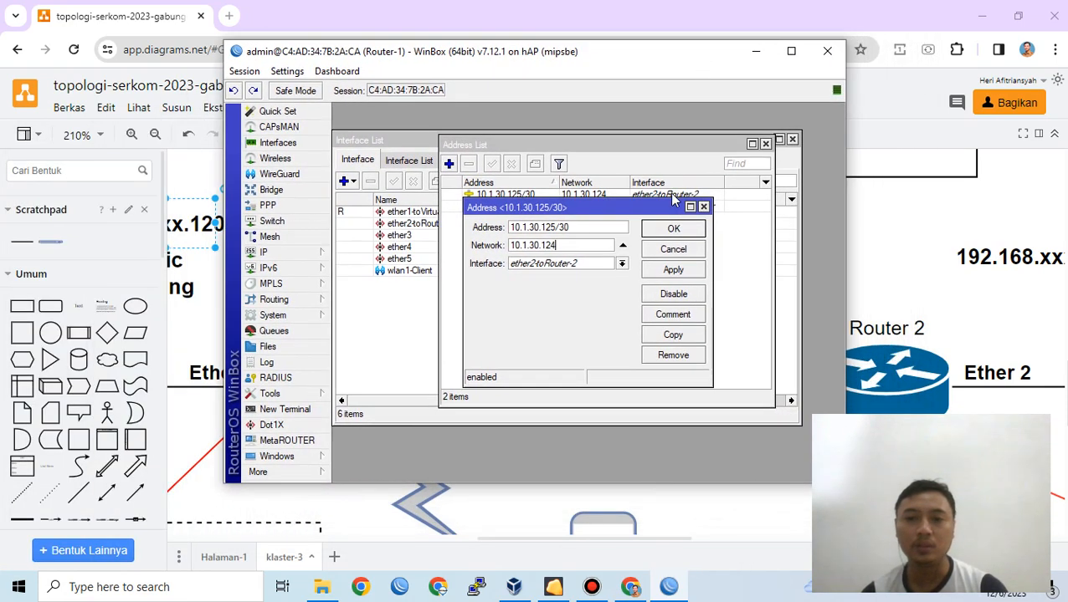
click(673, 228)
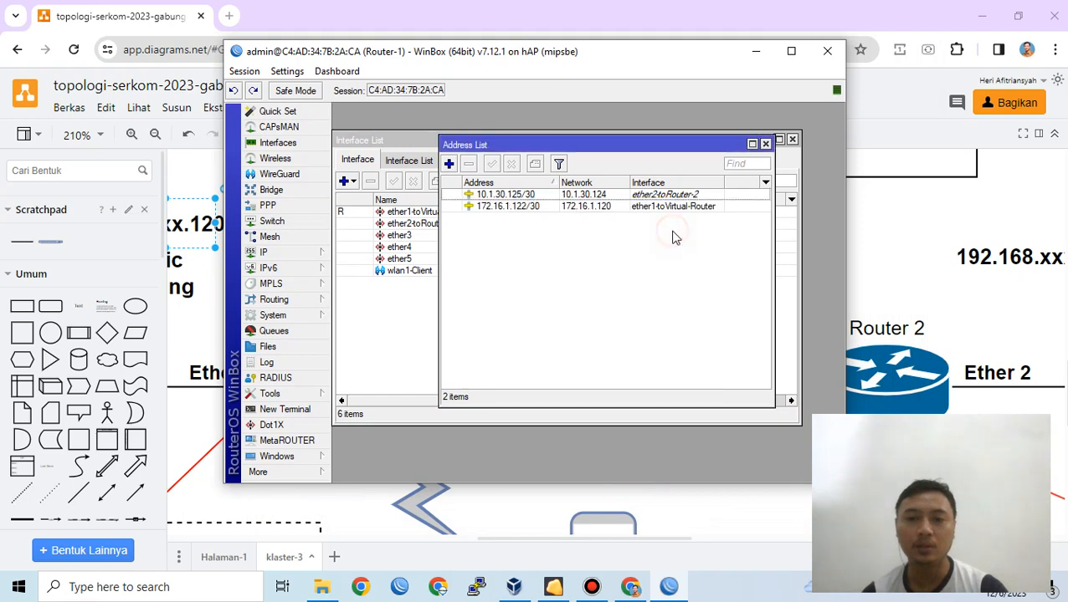
Check the Wlan network in the topology diagram and add the IP address 192.168.200.1/24 to the wlan1-Client interface in WinBox
click(665, 485)
scroll(460, 364, down, 3)
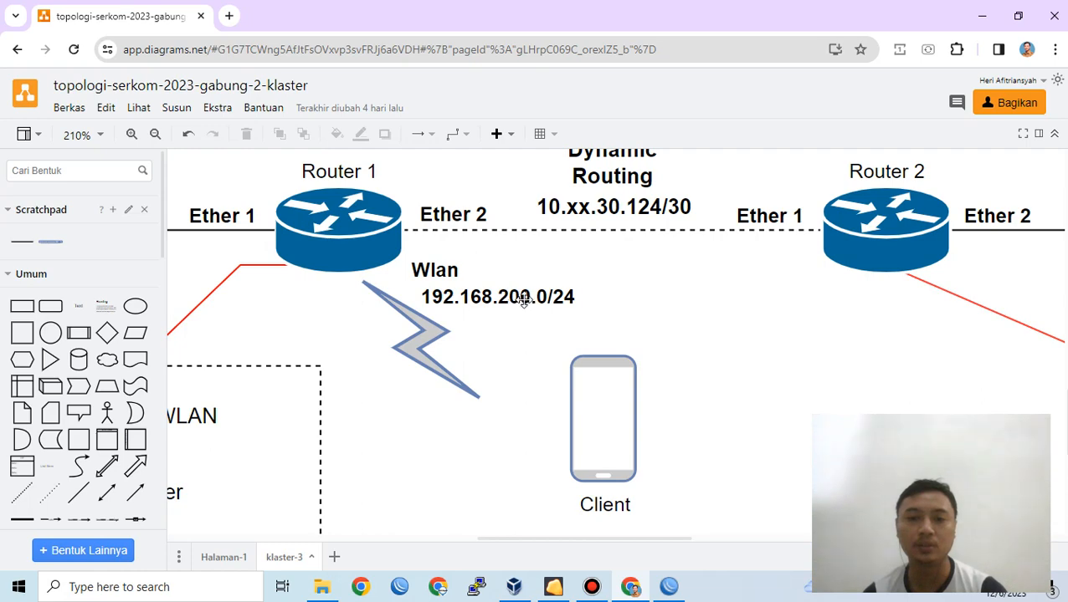
key(alt+Tab)
click(451, 164)
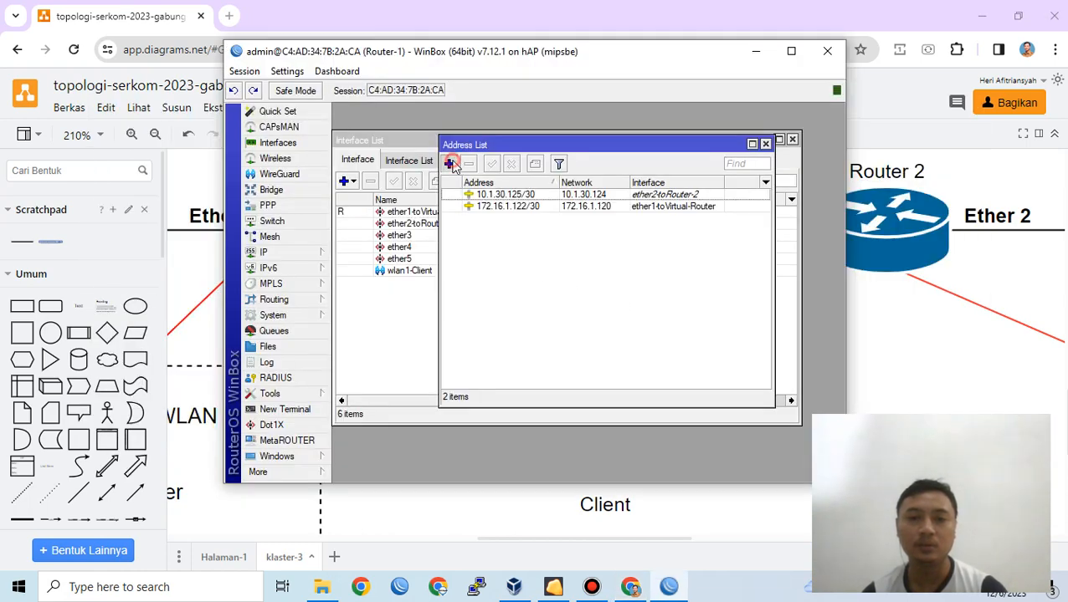
text(192.168.200.1/24)
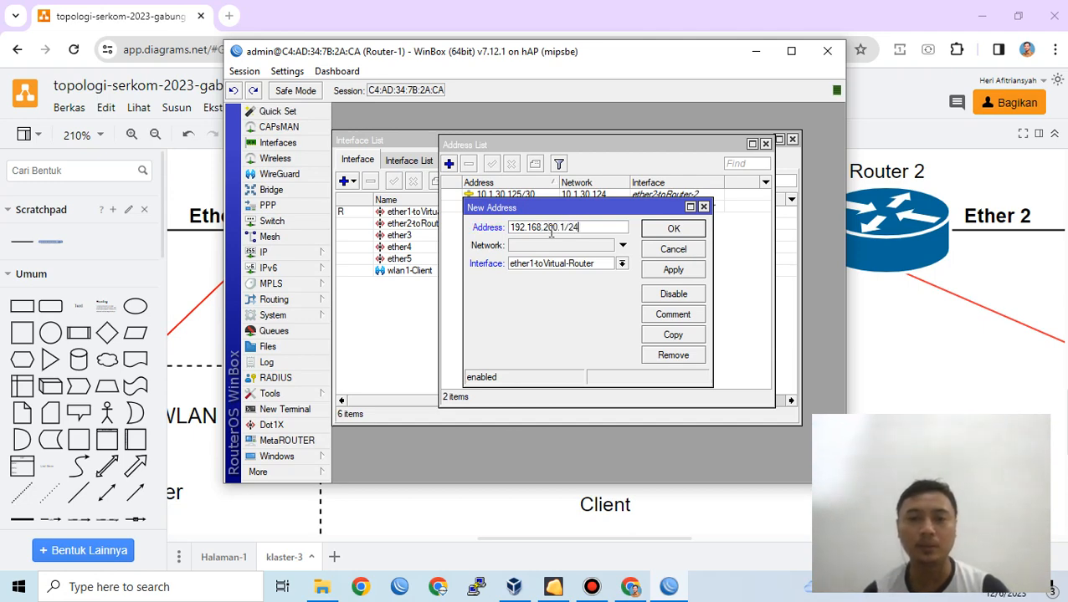
click(567, 263)
click(543, 331)
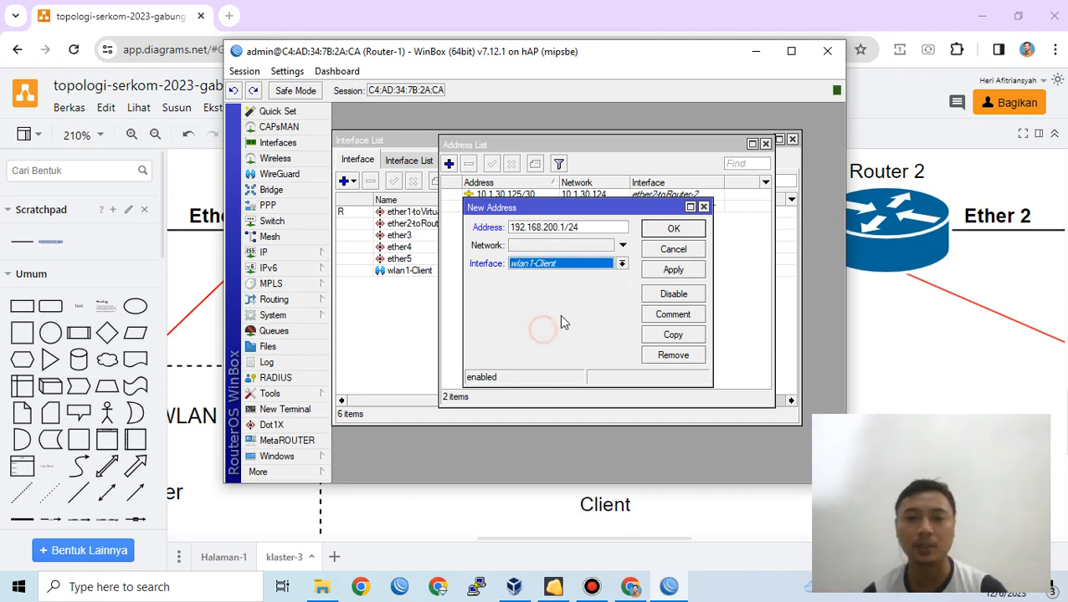
click(670, 271)
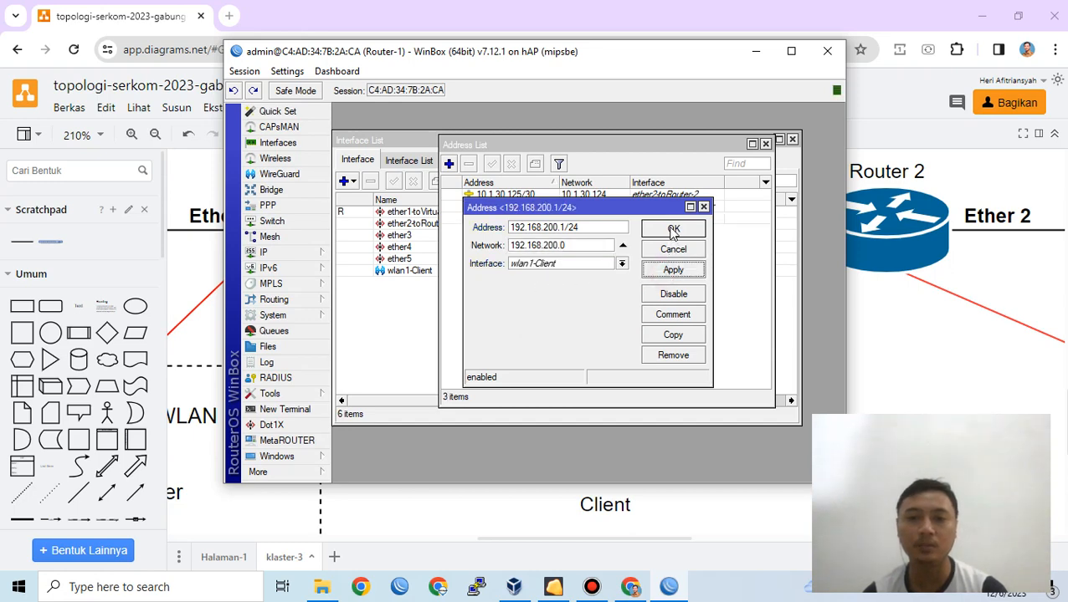
click(673, 229)
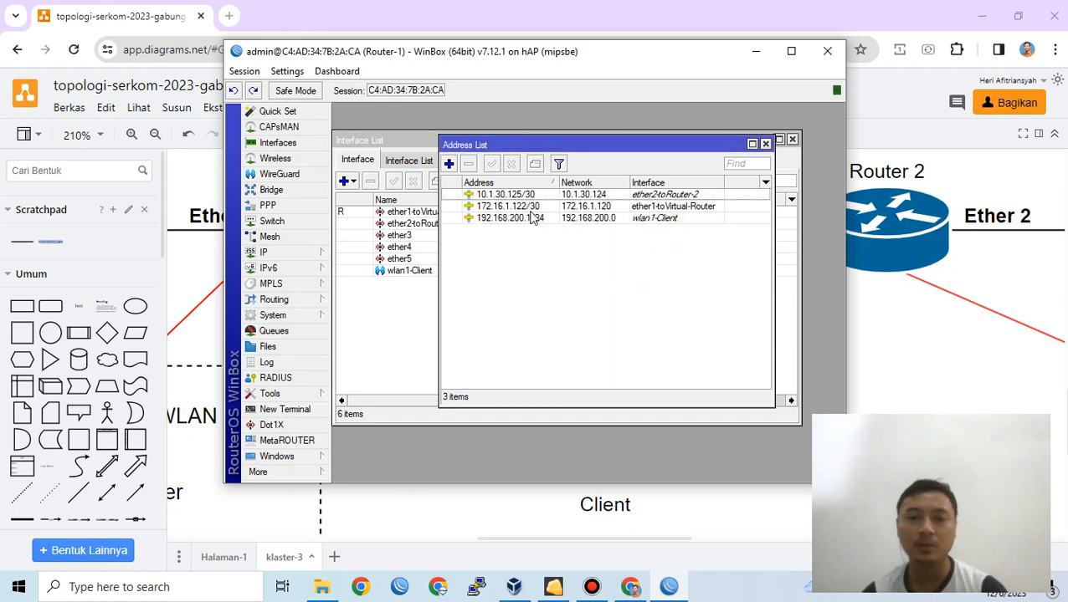
Review Router 1's configuration task list in the topology diagram and undo any accidental shift of its text box
click(536, 514)
drag(470, 493, 770, 400)
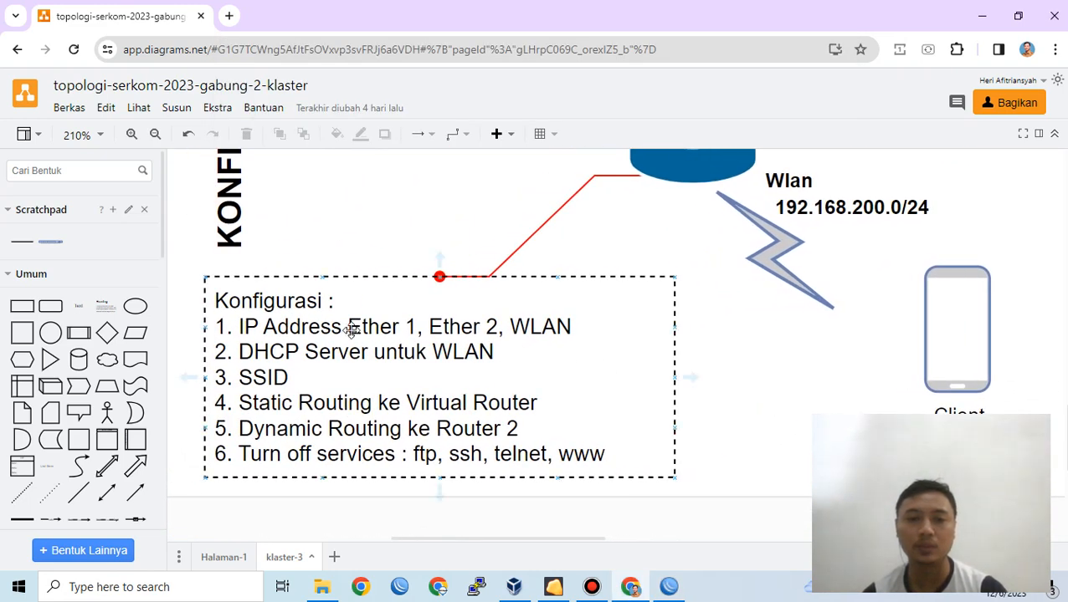
click(575, 333)
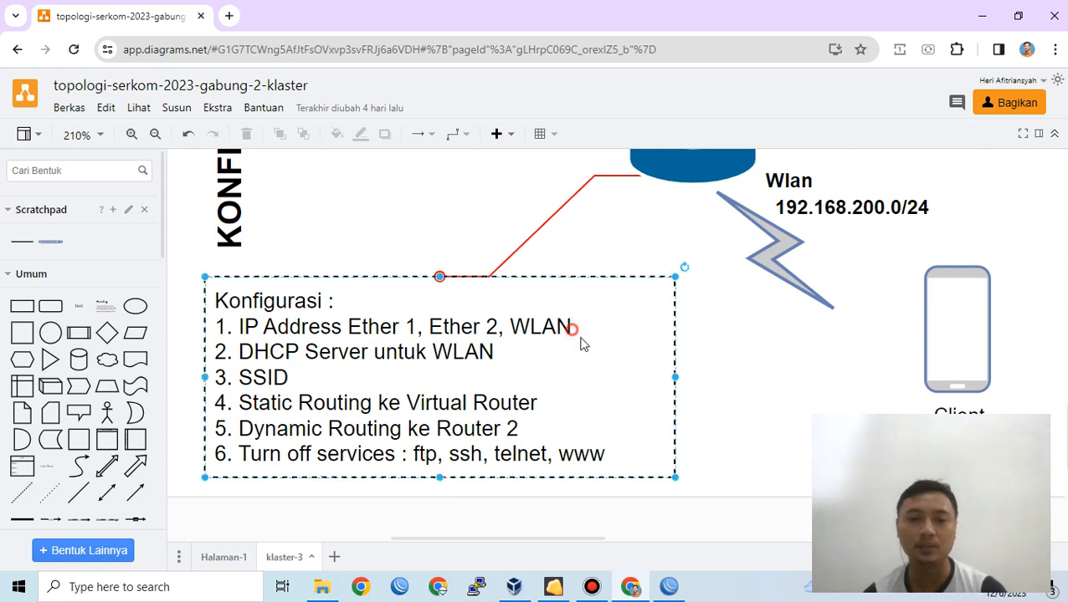
drag(576, 333, 584, 343)
key(ctrl+z)
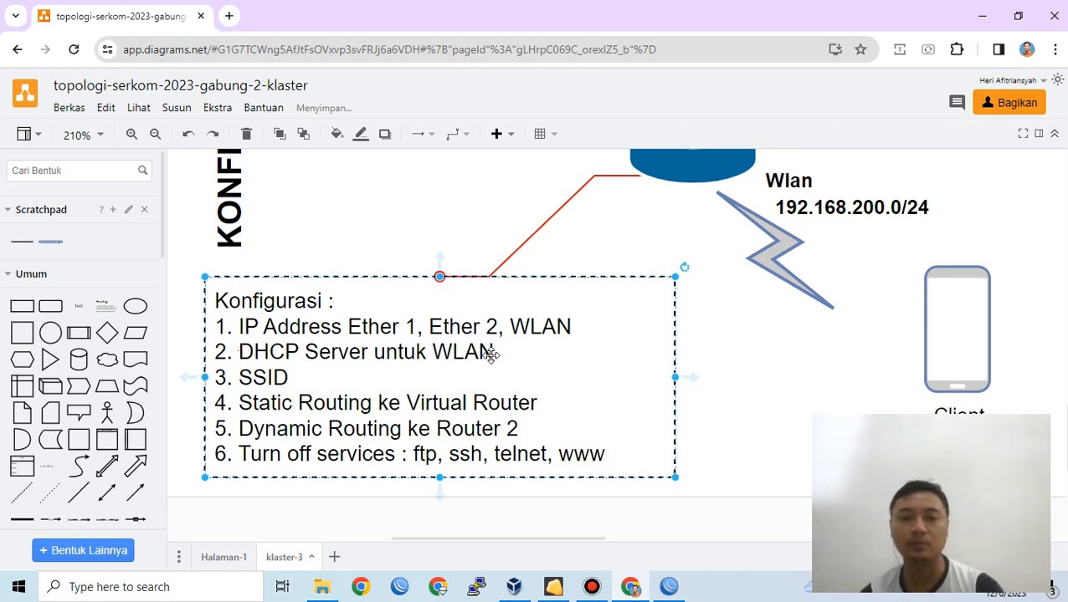
Switch to WinBox and run DHCP Setup on the wlan1-Client interface, keeping the proposed settings up to the DNS servers
key(alt+Tab)
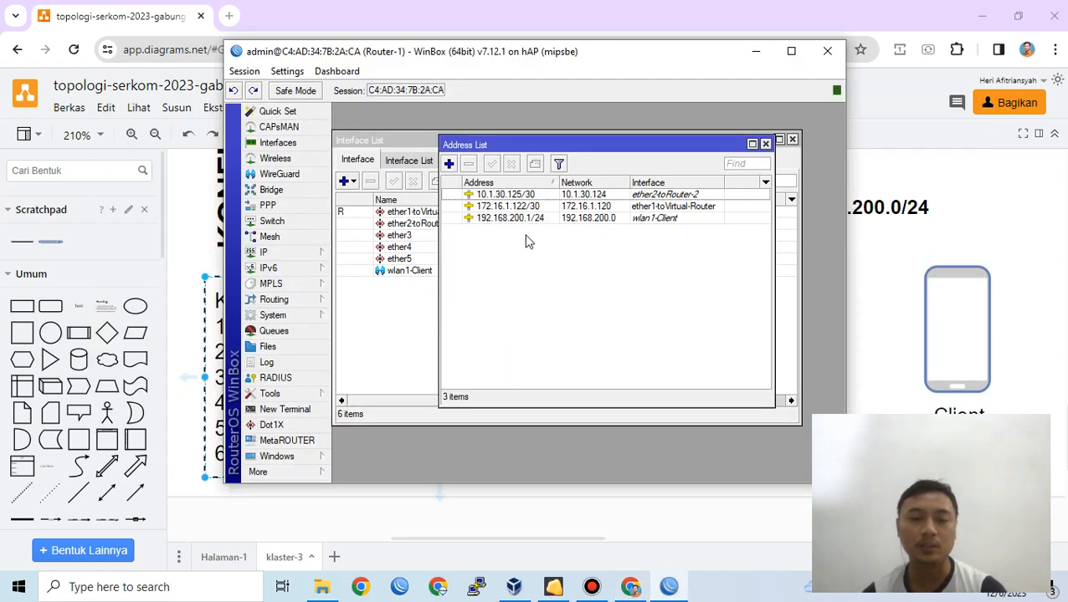
click(318, 255)
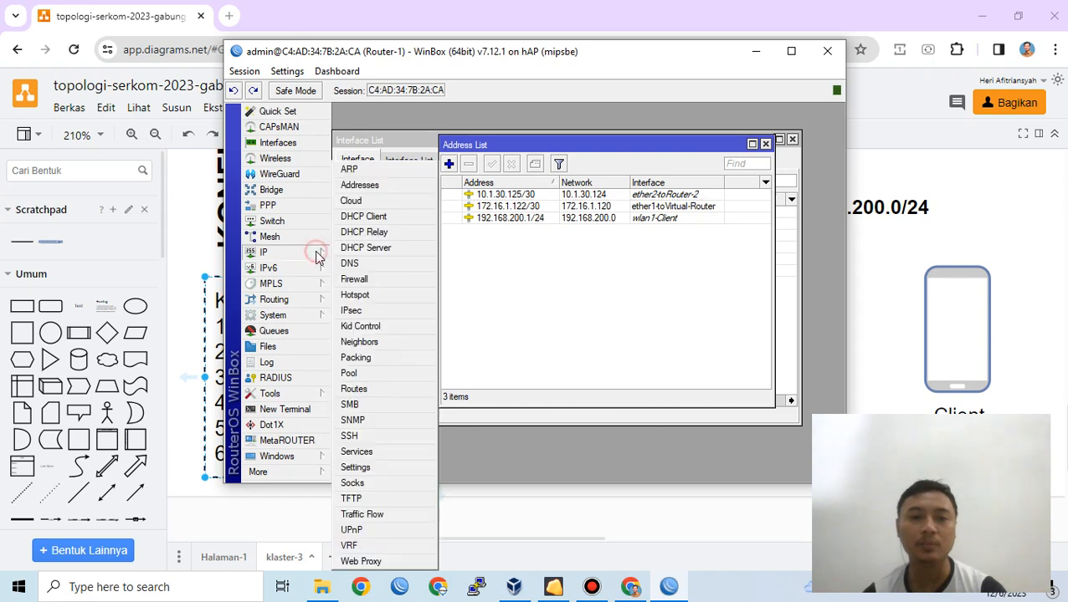
click(378, 251)
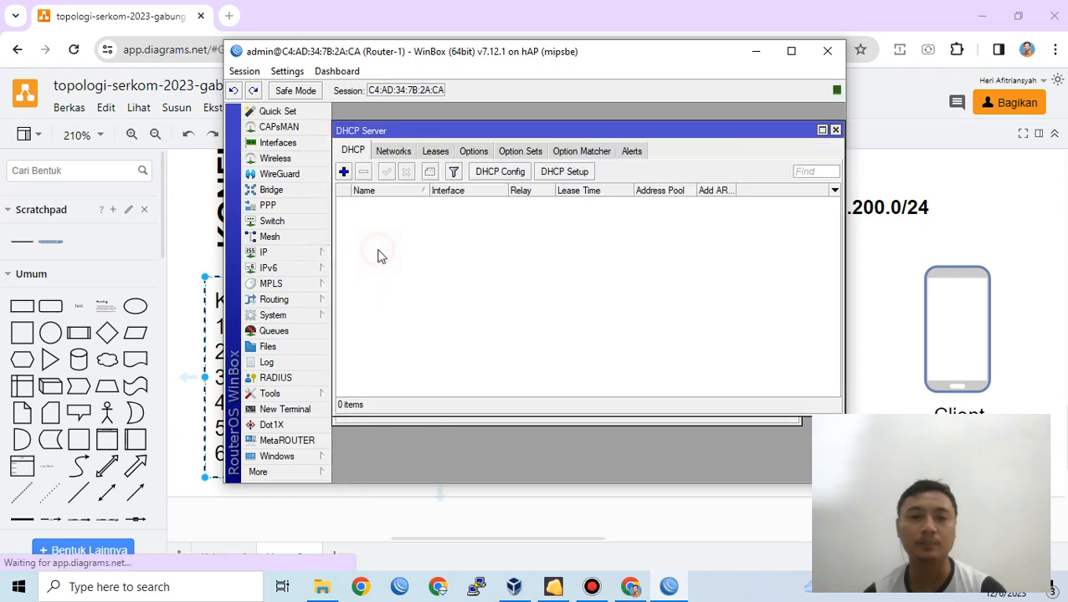
click(566, 172)
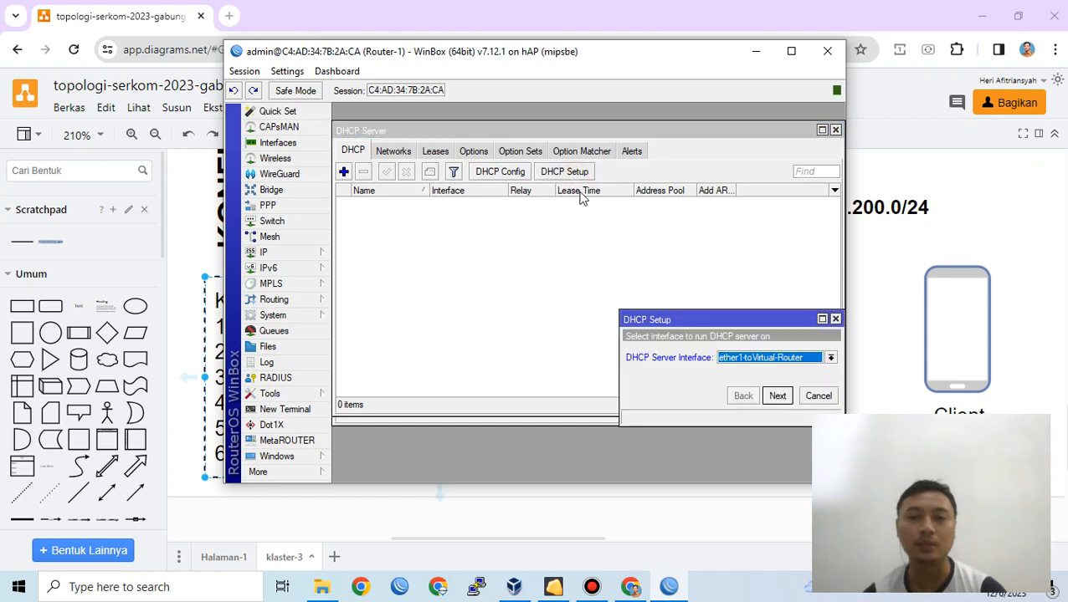
drag(645, 312, 434, 193)
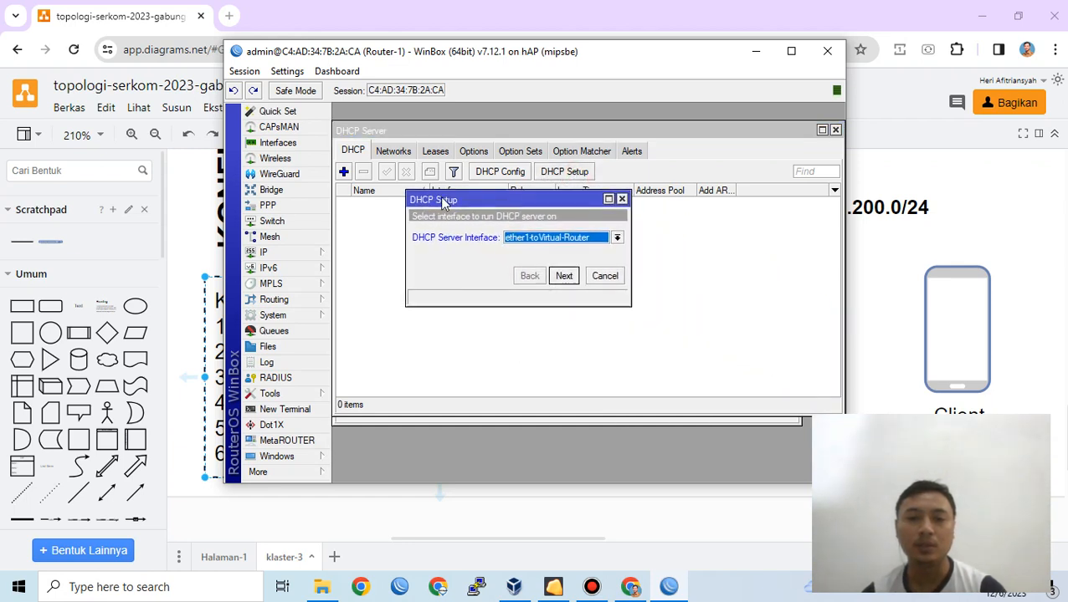
click(544, 238)
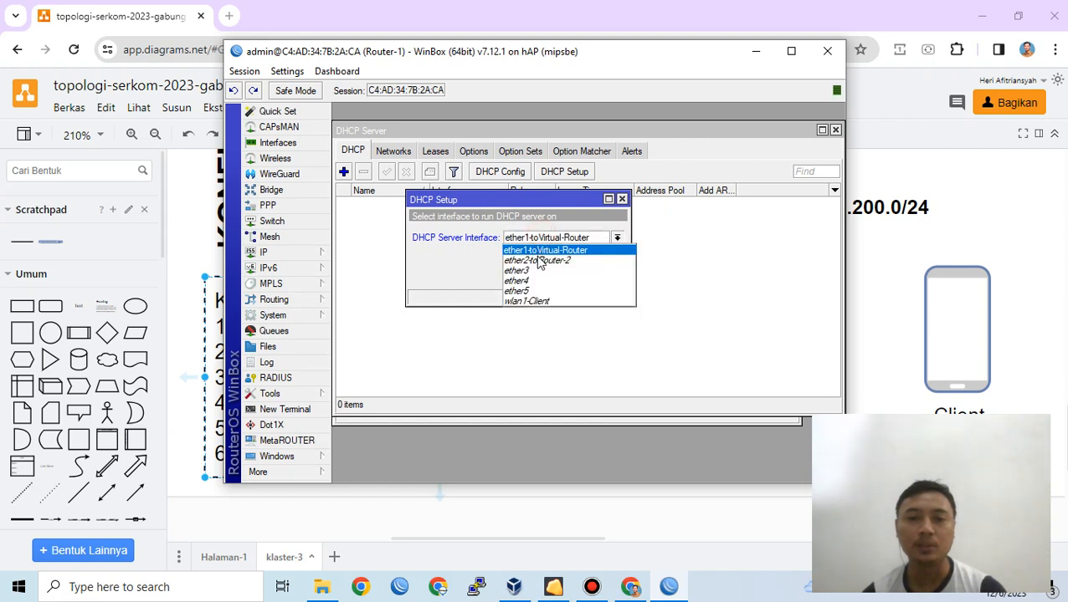
click(540, 303)
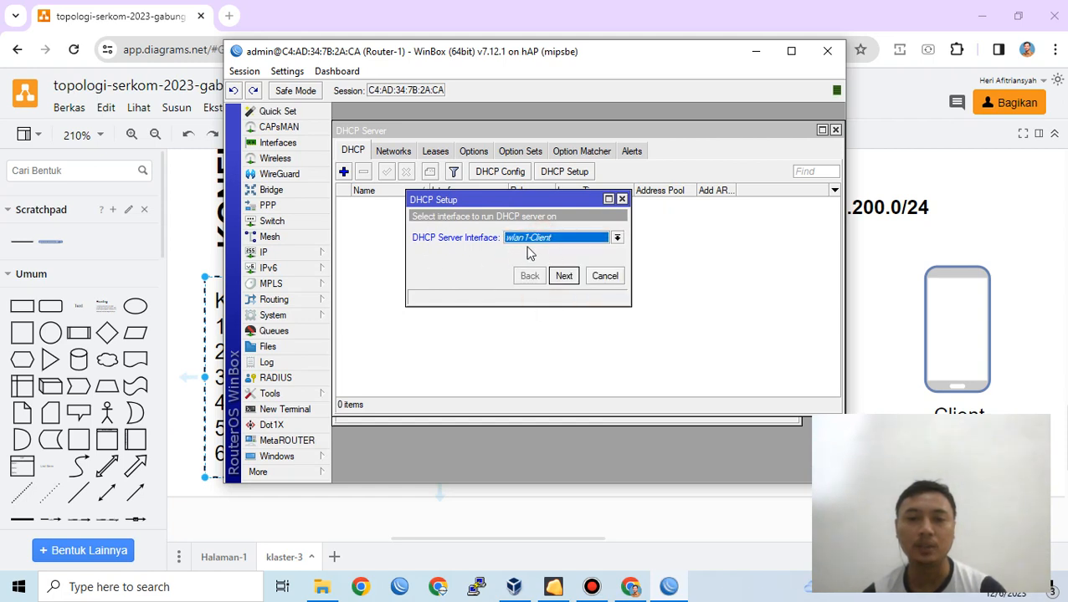
click(563, 276)
click(563, 276)
click(563, 277)
click(563, 278)
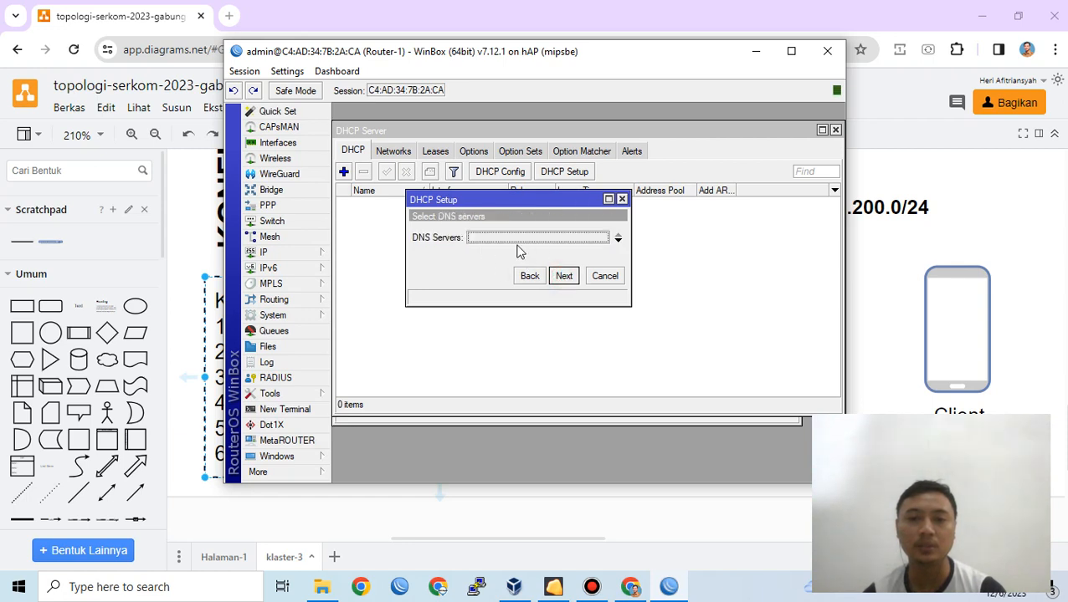
Set the DHCP server's DNS servers to 8.8.8.8 and 8.8.4.4 and continue to the lease time
text(8.8.8.8)
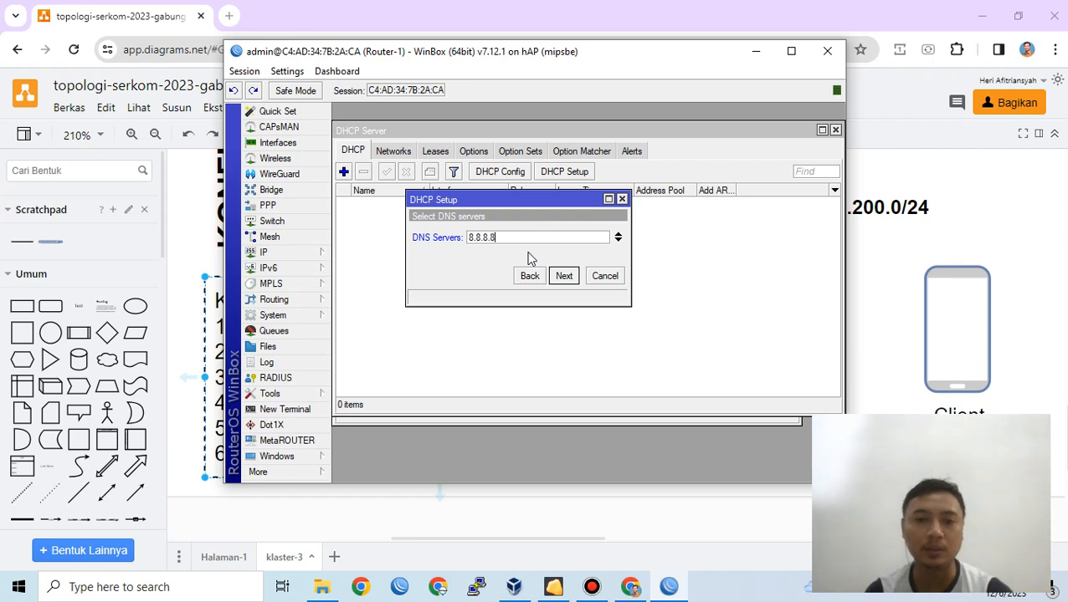
click(618, 240)
text(8.8.4.4)
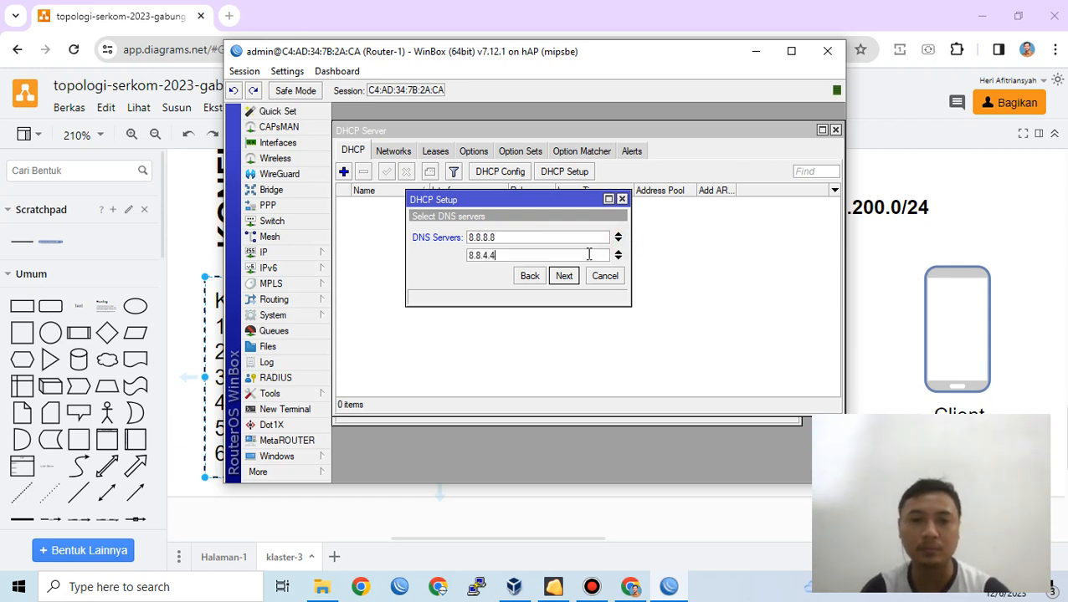
click(577, 278)
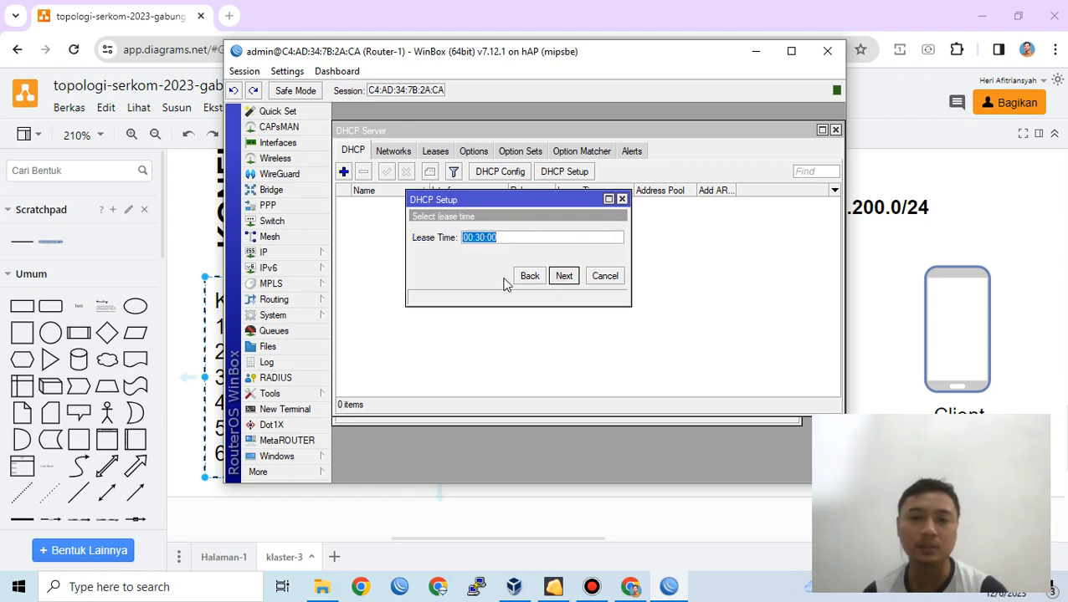
Accept the 00:30:00 lease time to finish the DHCP setup, check the wlan1-Client server entry and close the DHCP server window
click(564, 279)
click(590, 287)
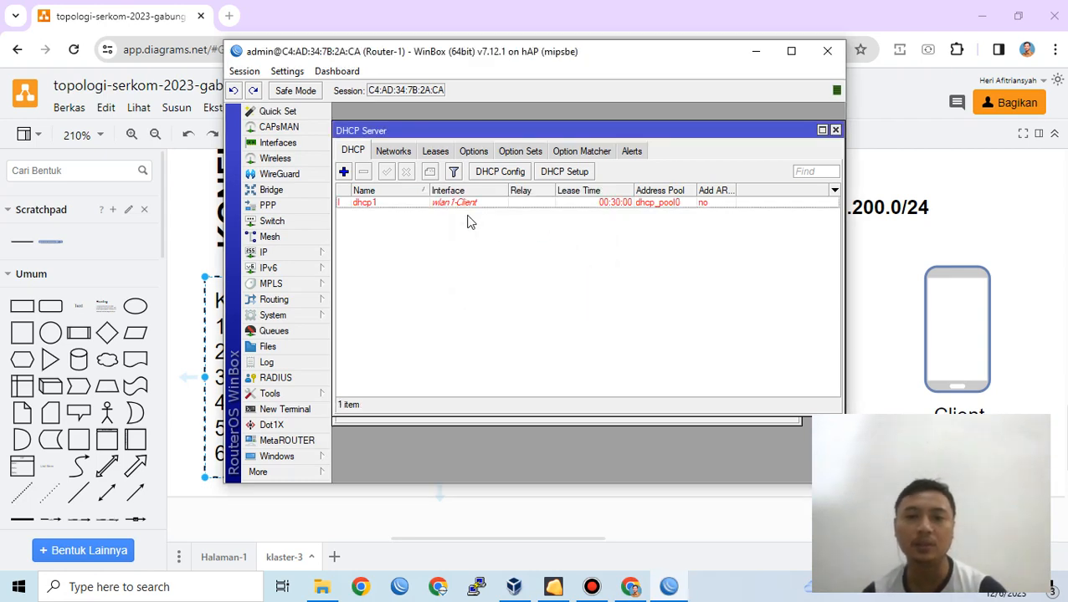
click(526, 206)
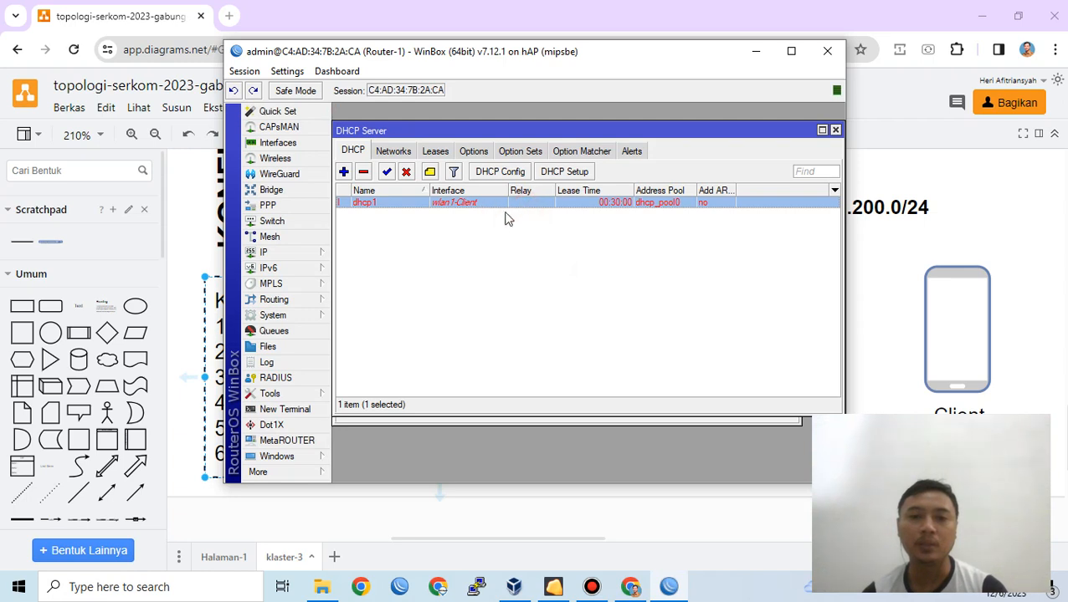
click(503, 239)
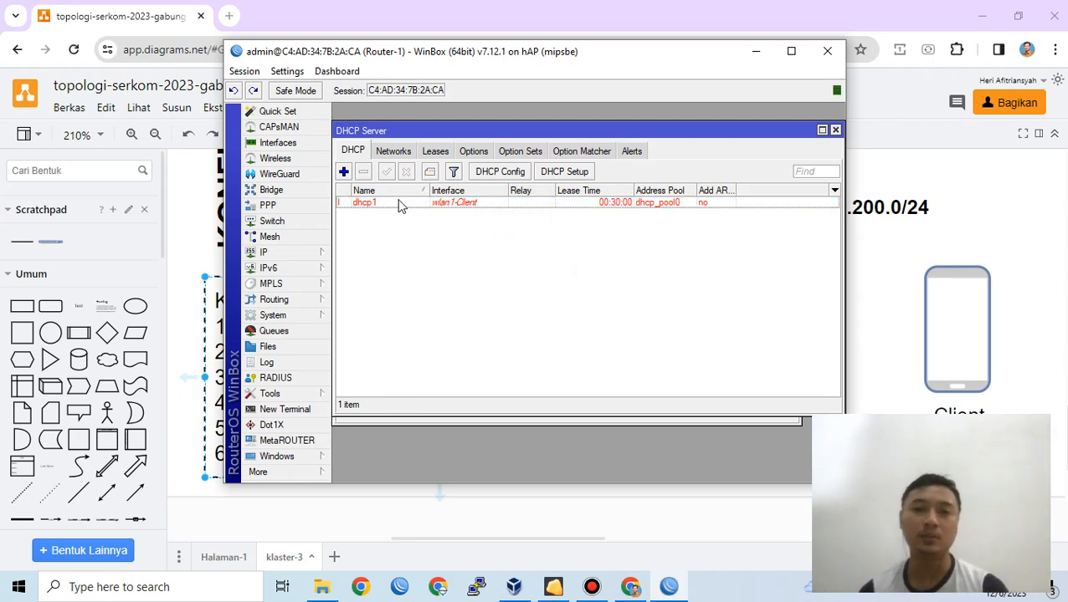
click(471, 209)
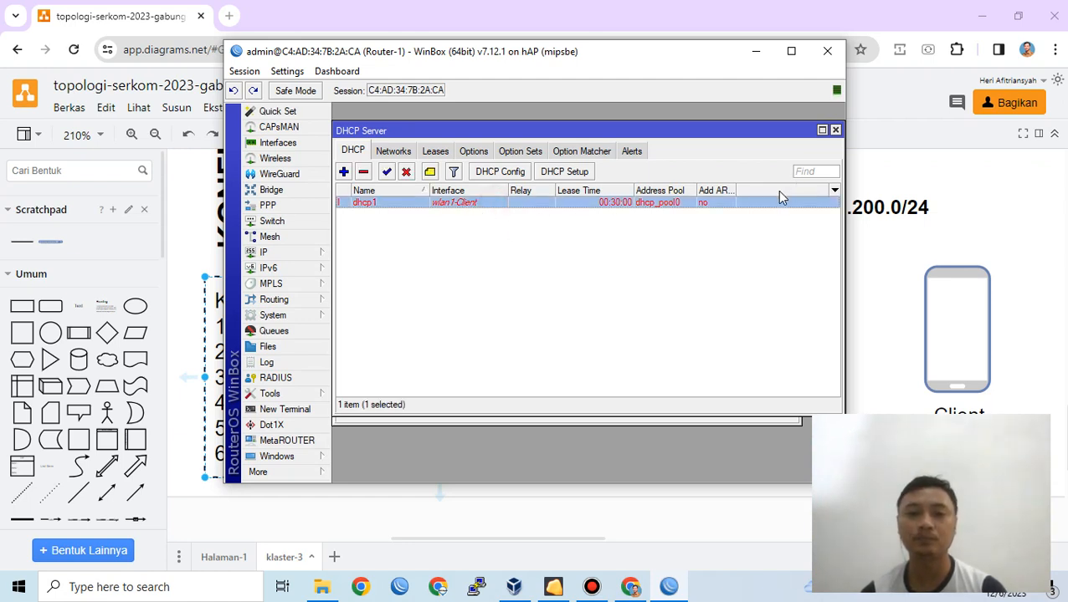
click(835, 131)
Check the SSID task in the topology diagram and open the wireless settings of the wlan1-Client interface in WinBox
click(861, 241)
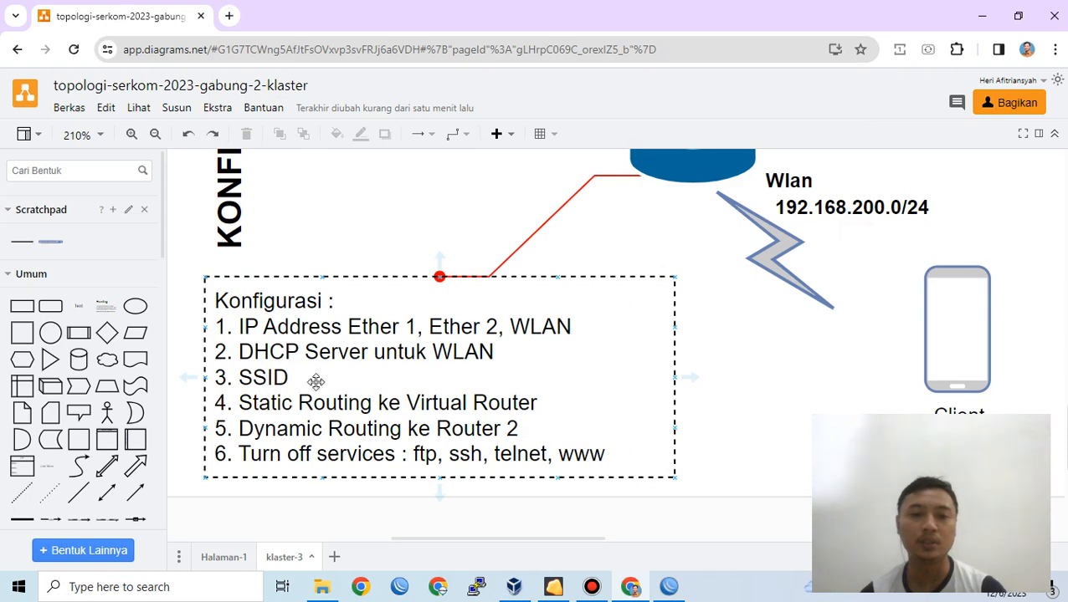
key(alt+Tab)
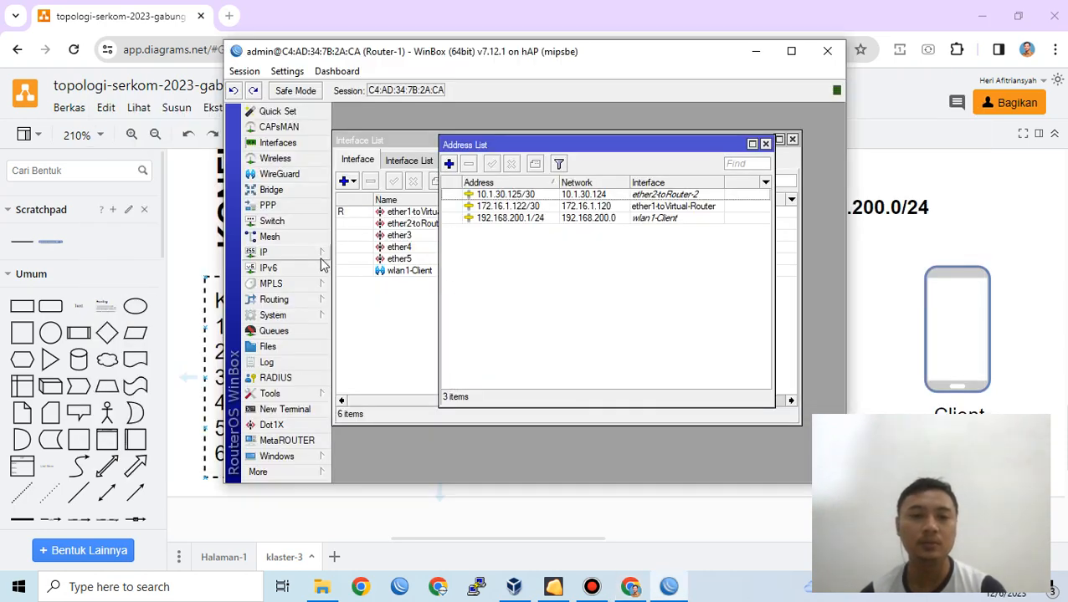
click(276, 159)
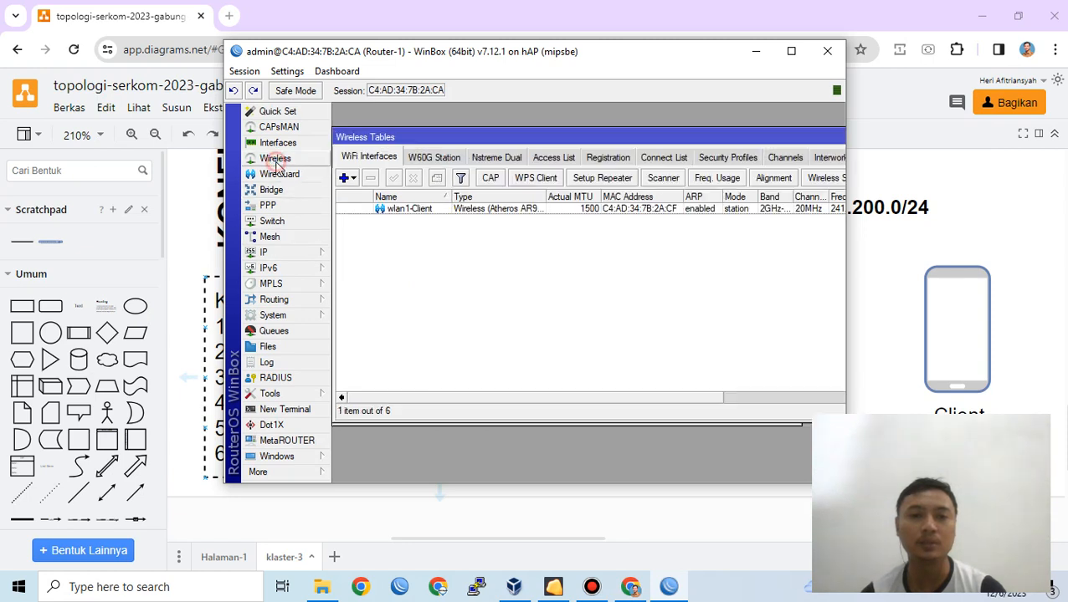
double_click(435, 211)
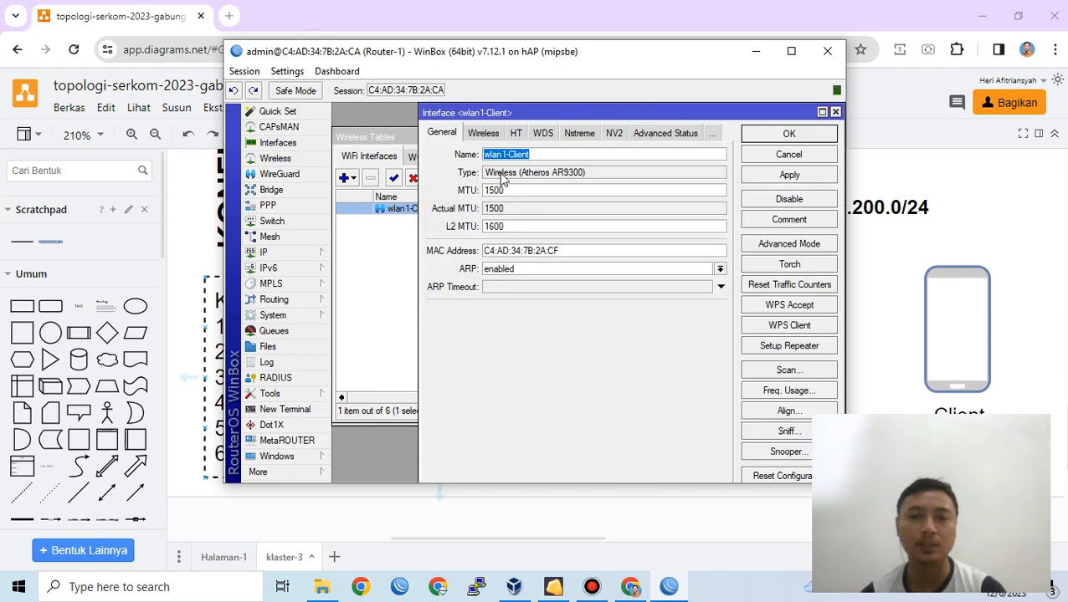
click(488, 131)
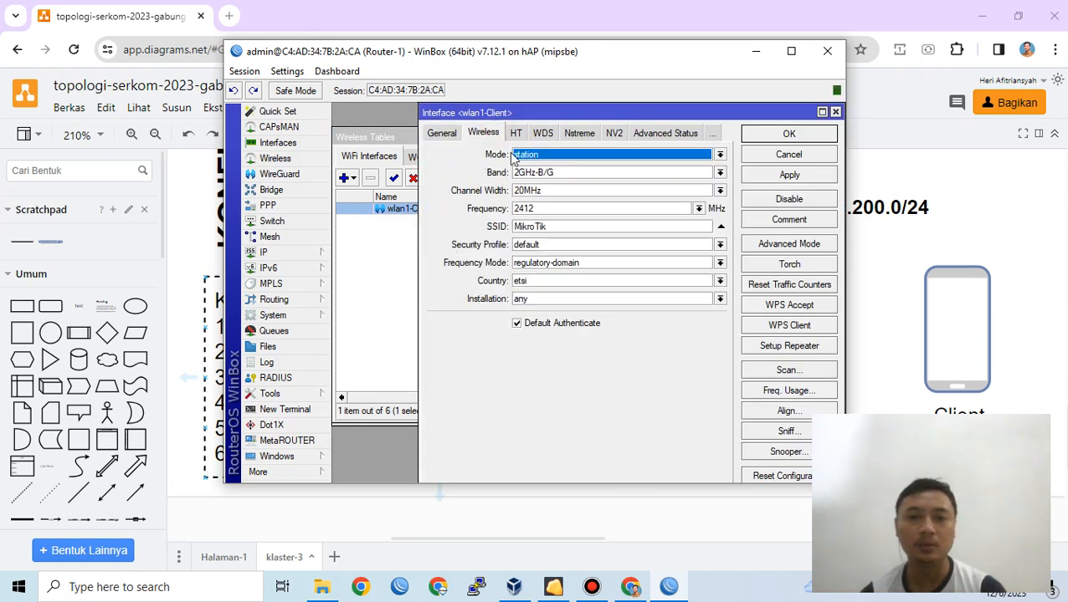
drag(539, 112, 468, 114)
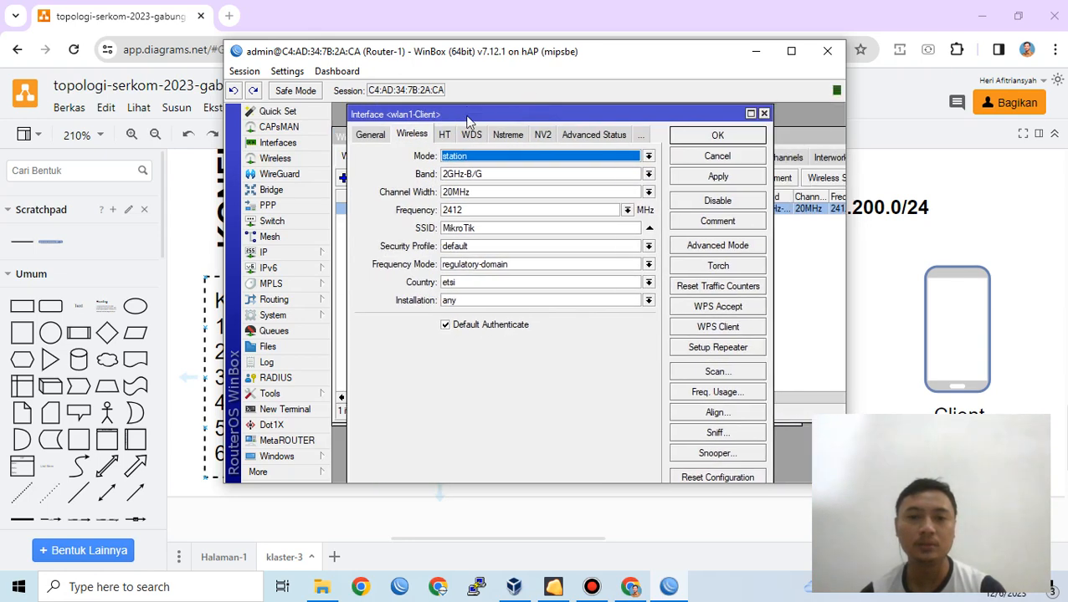
Set the wlan1-Client interface's mode to ap bridge and its band to 2GHz-B/G/N
click(494, 158)
click(490, 168)
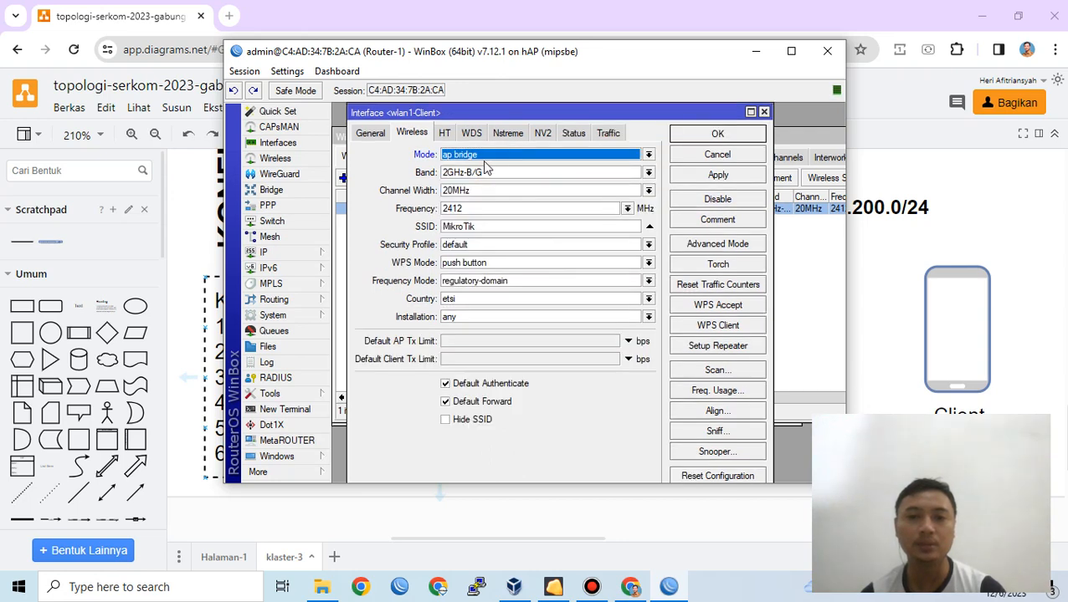
click(502, 174)
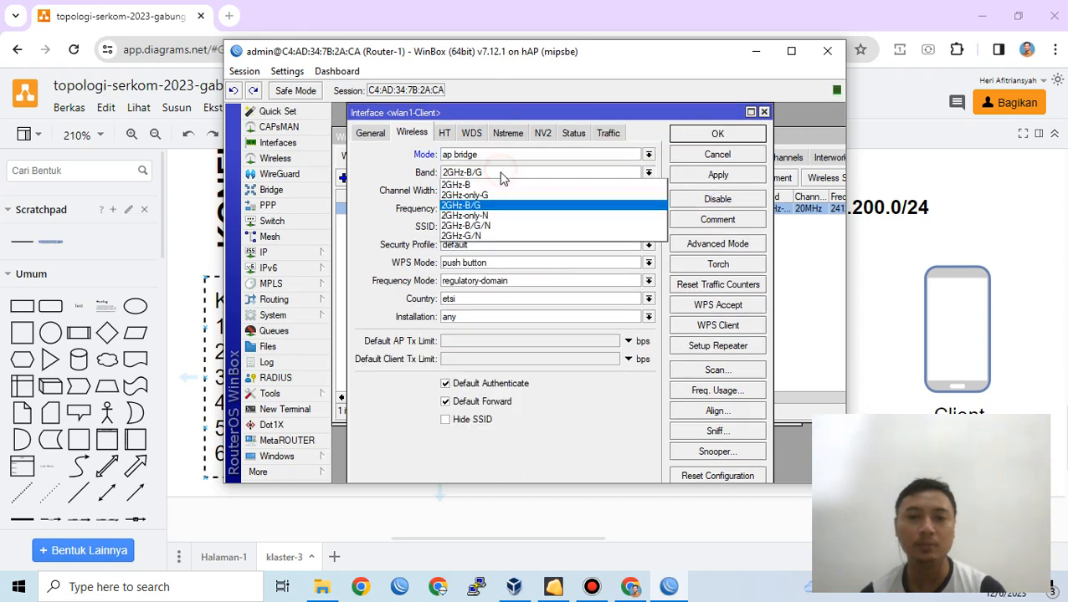
click(499, 223)
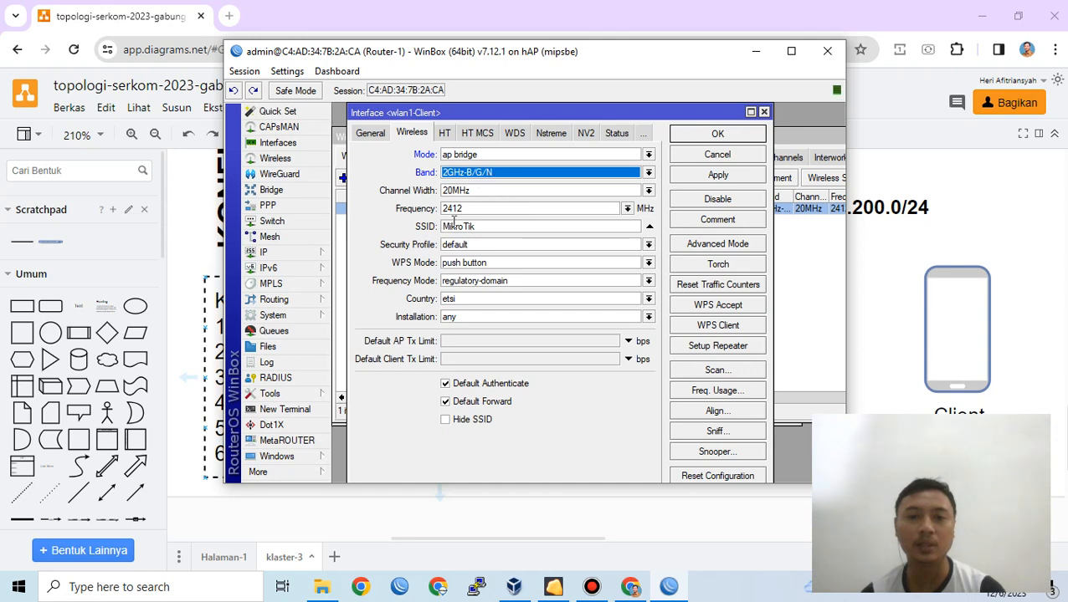
Set the wlan1-Client interface's SSID to "Uji Klaster 3" and apply the wireless settings
double_click(476, 226)
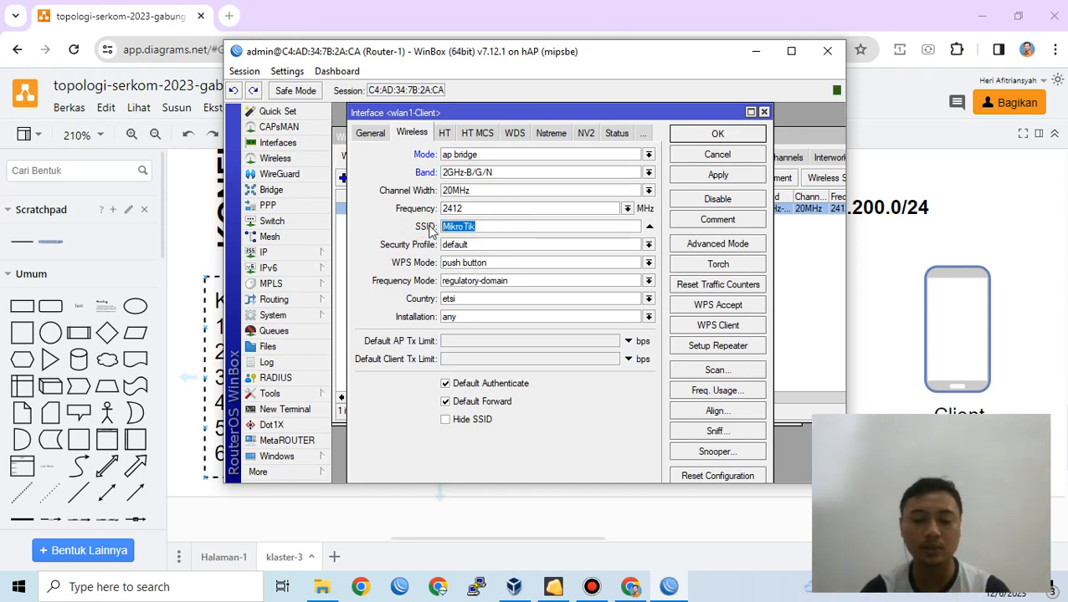
text(Uji K)
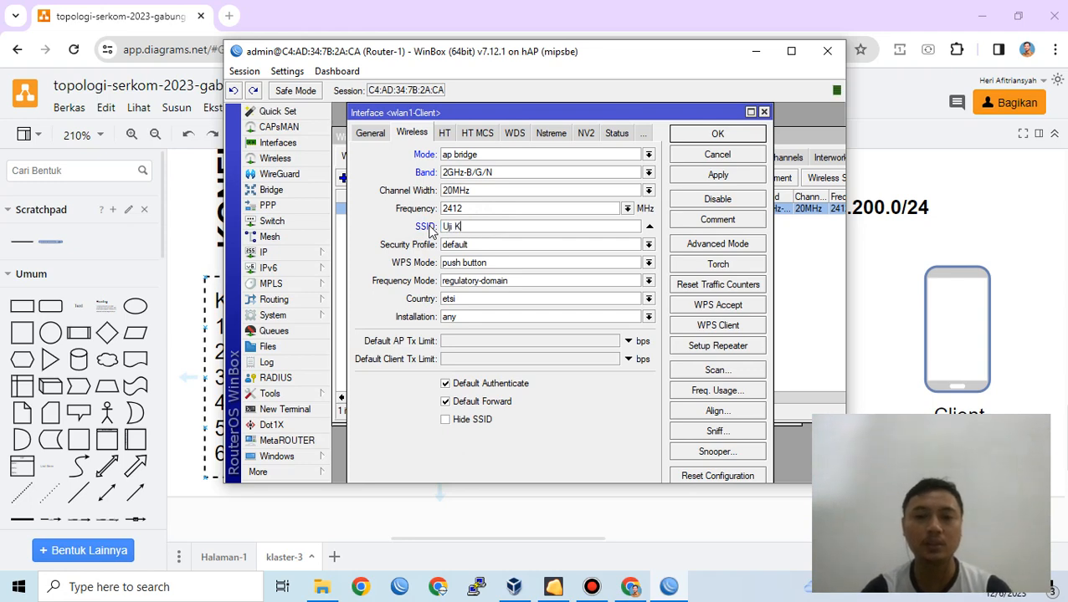
text(laster 3)
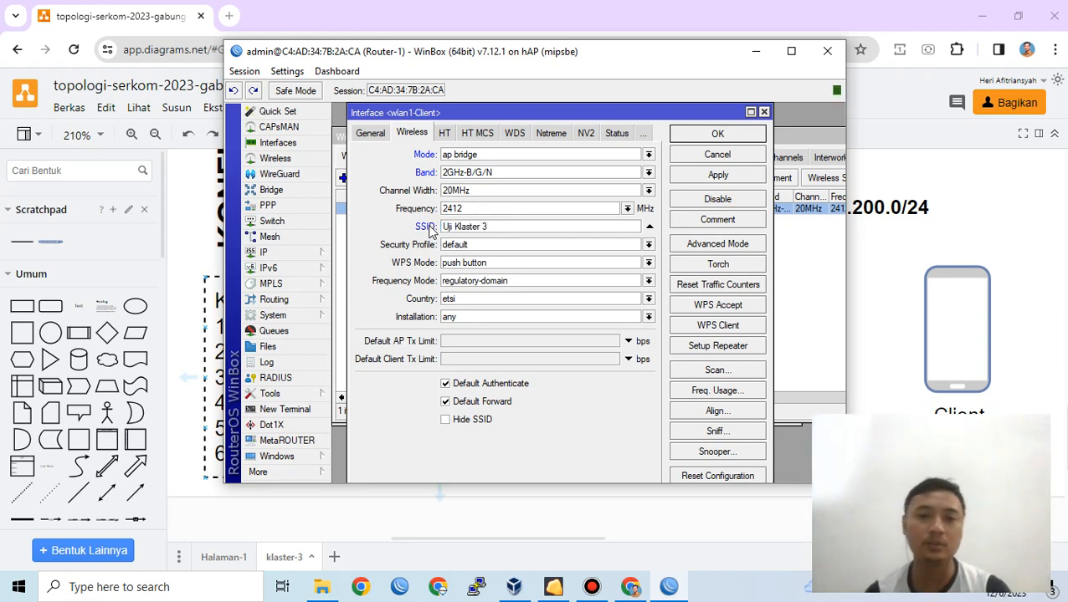
click(703, 178)
click(708, 137)
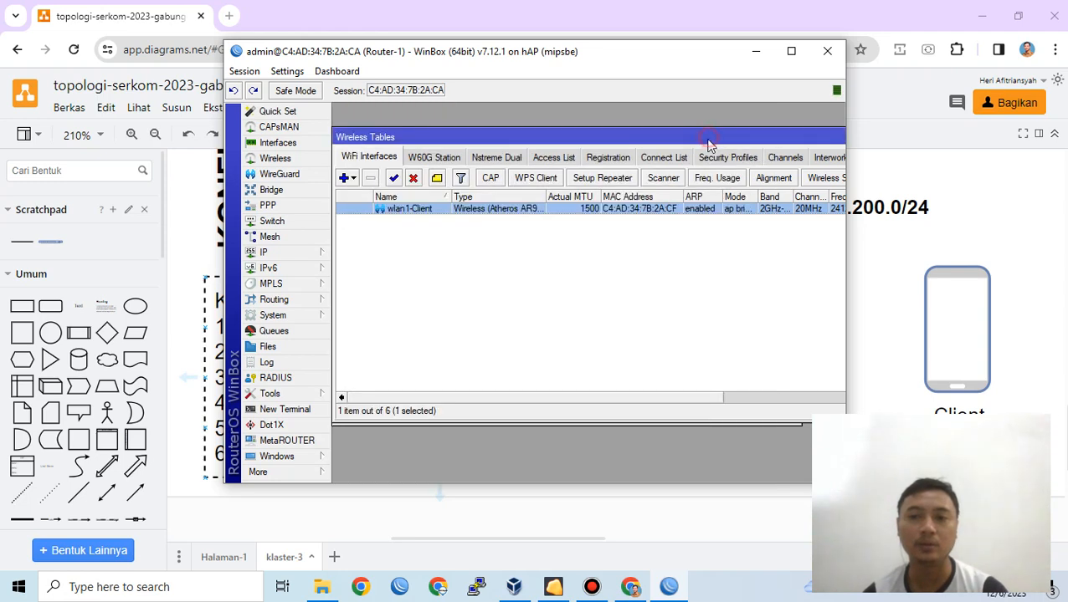
click(596, 282)
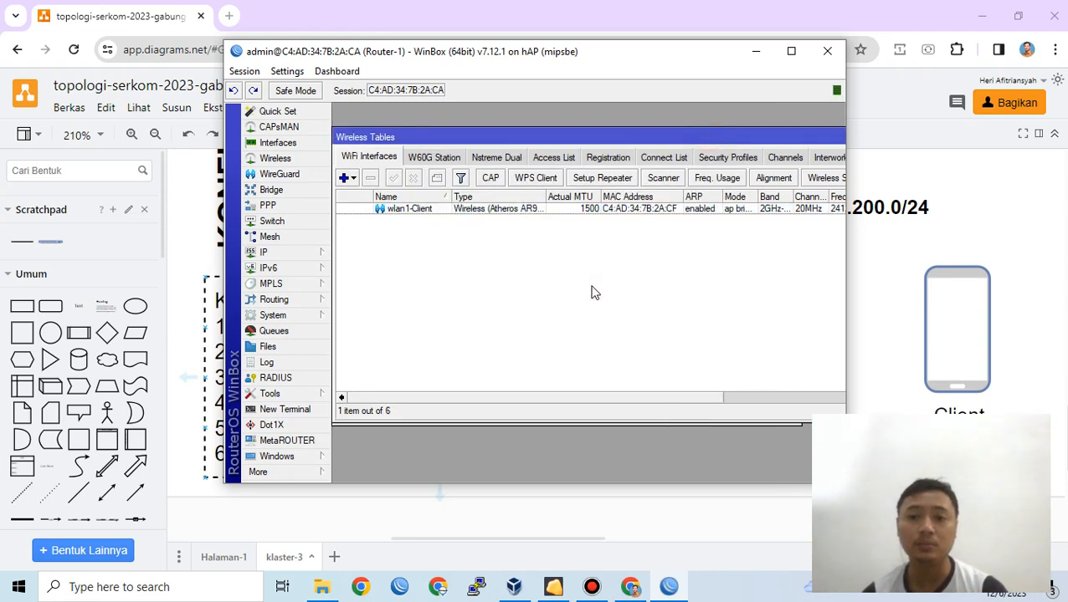
Check the computer's list of available Wi-Fi networks for "Uji Klaster 3" without connecting to it
click(935, 593)
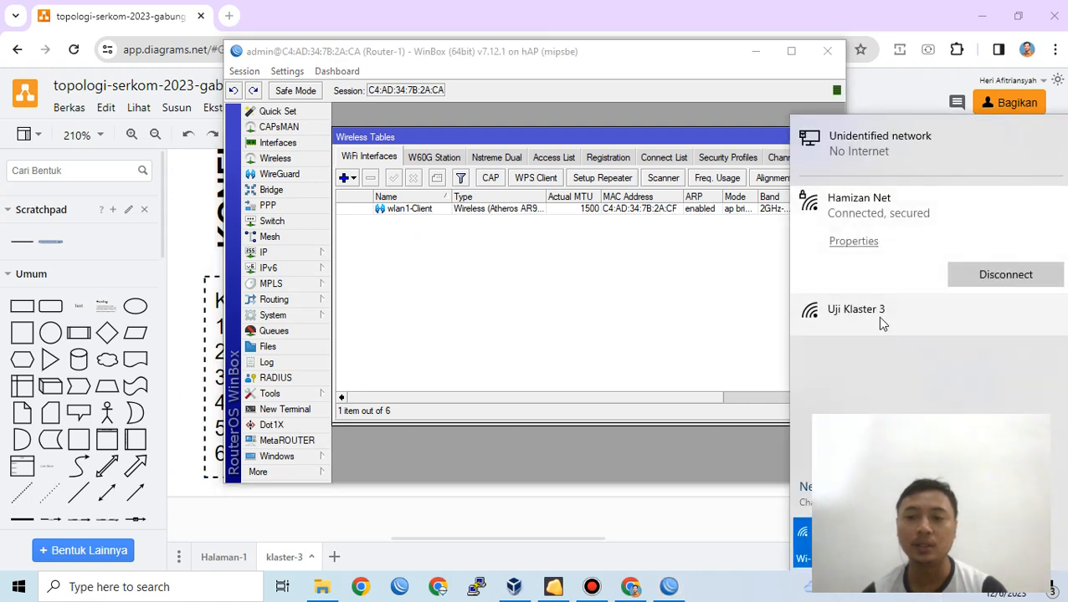
click(880, 323)
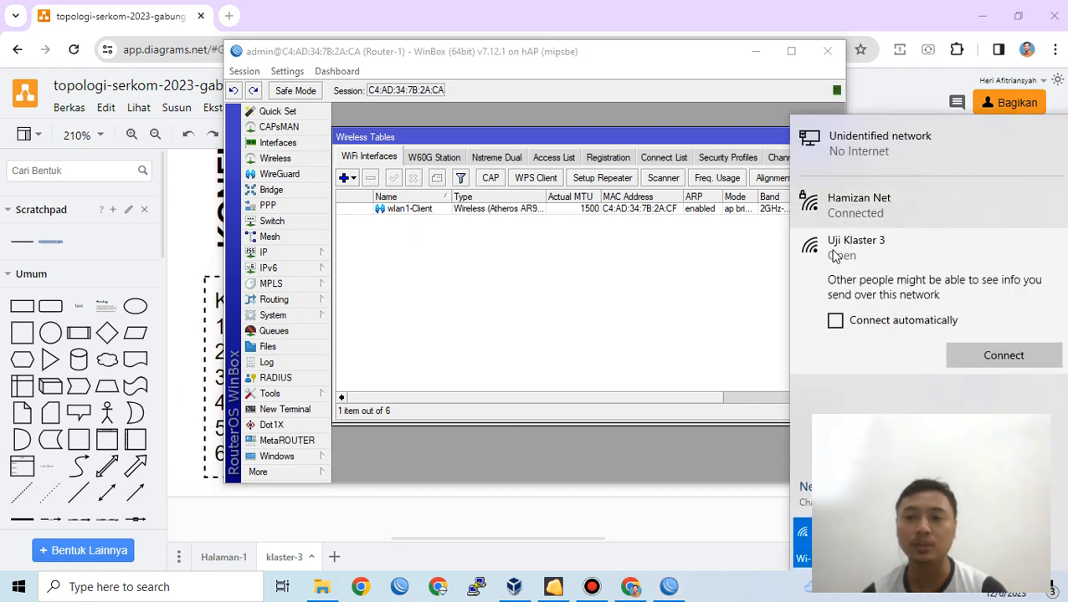
click(667, 281)
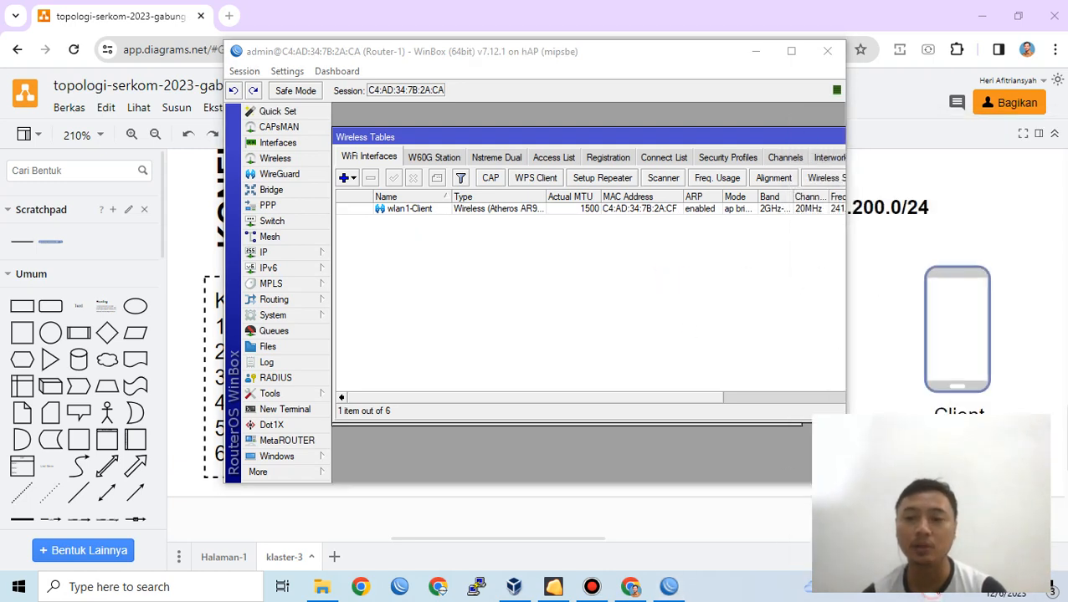
click(930, 594)
click(841, 310)
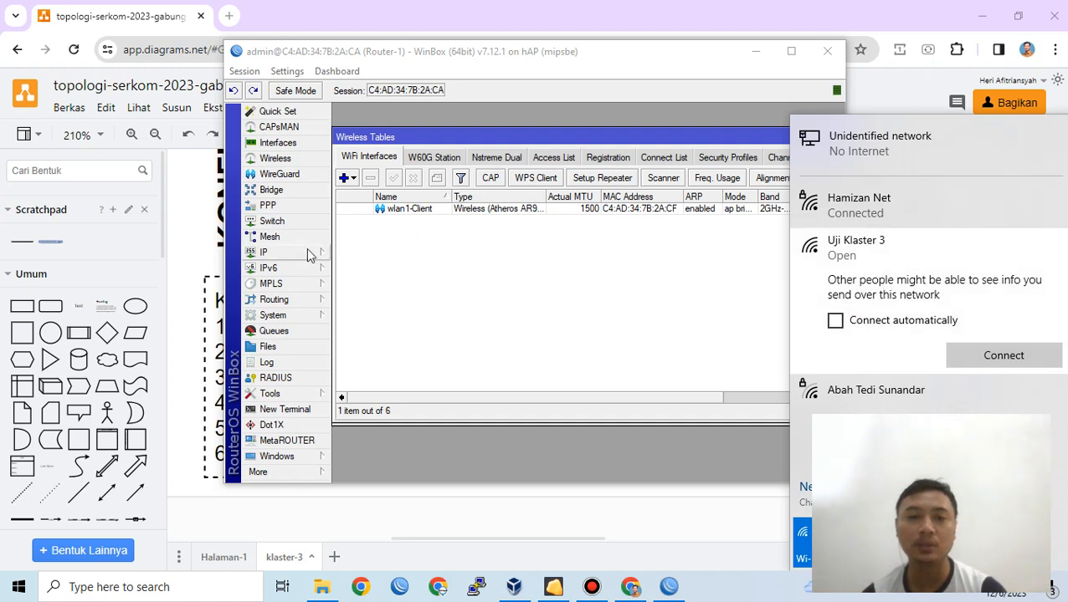
click(615, 248)
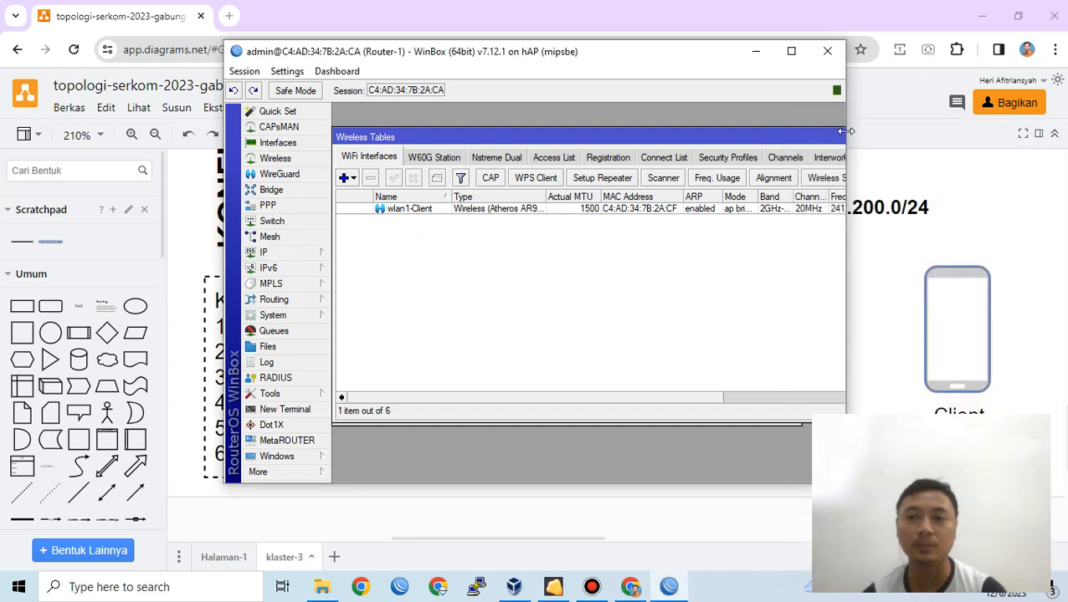
Widen the WinBox window to close the wireless tables and select the wlan1-Client entry in the address list
drag(850, 132, 934, 132)
click(920, 138)
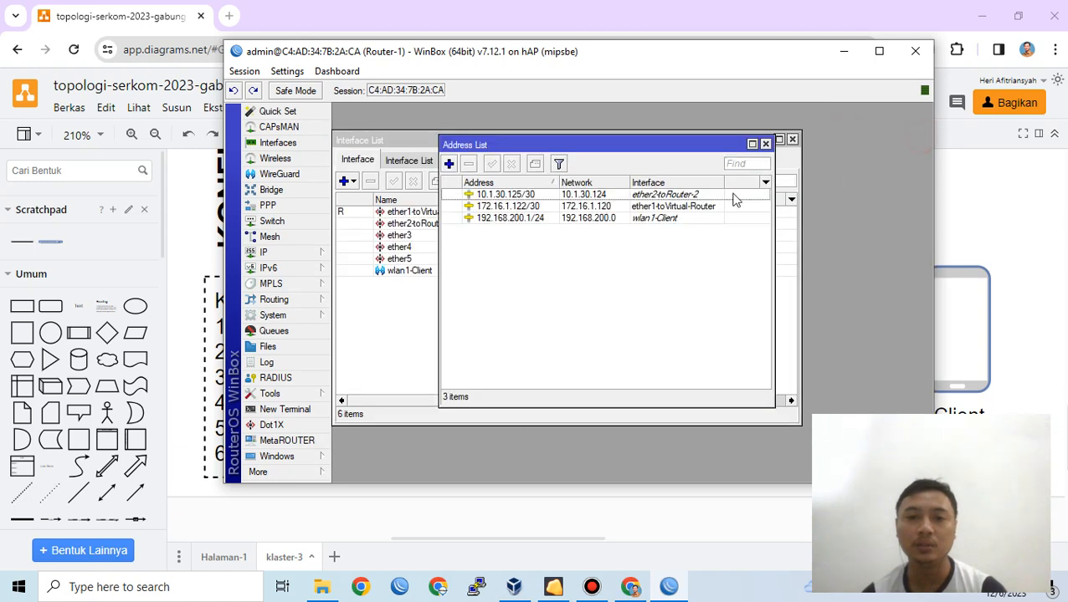
click(506, 220)
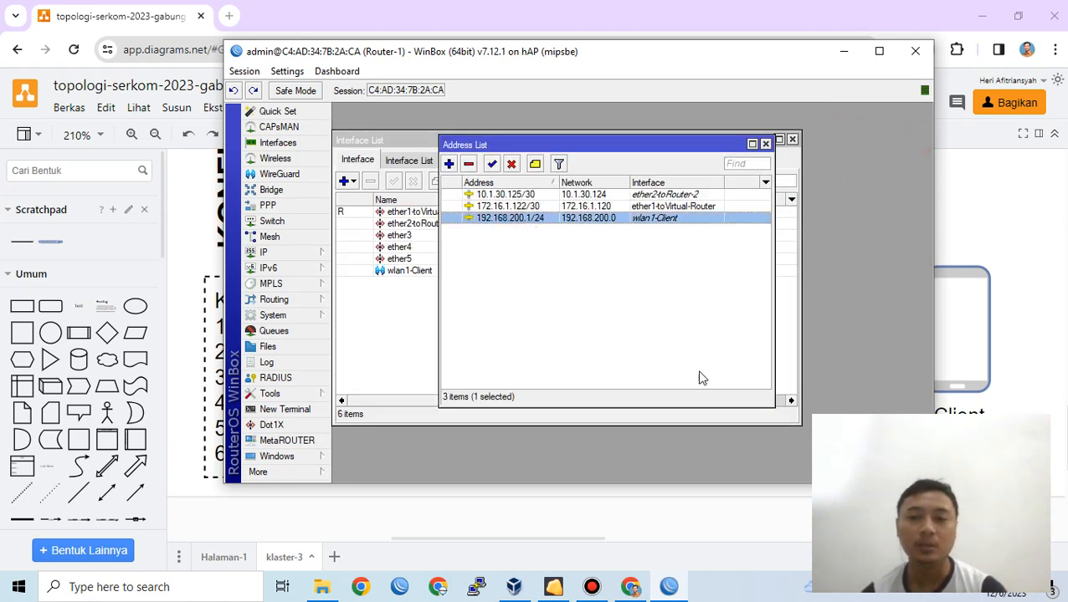
Review Router 1's task list in the topology diagram and add the CPU indicator to the WinBox dashboard
click(181, 360)
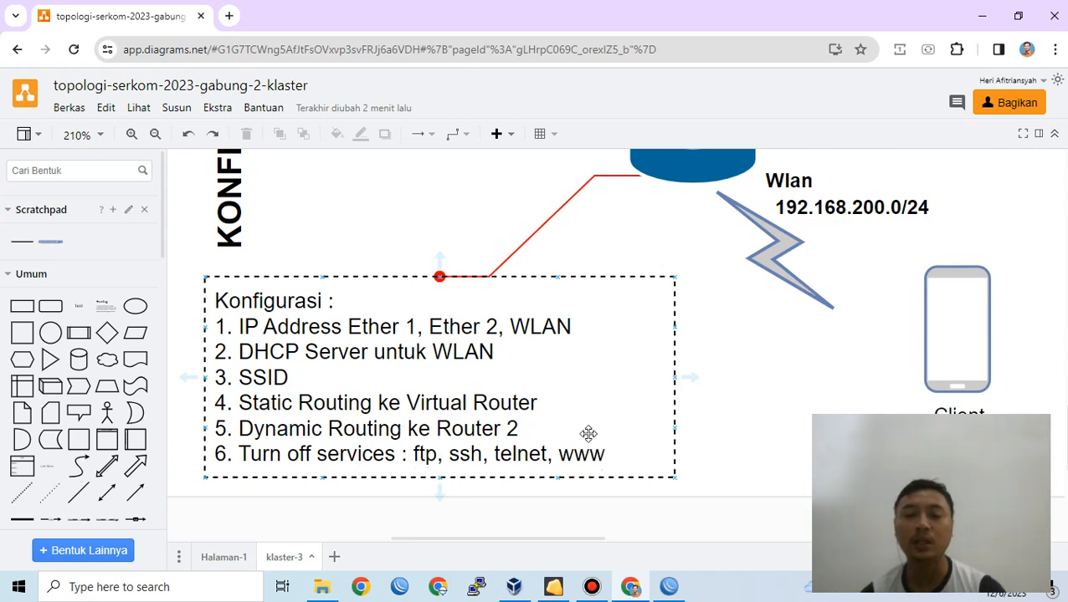
key(alt+Tab)
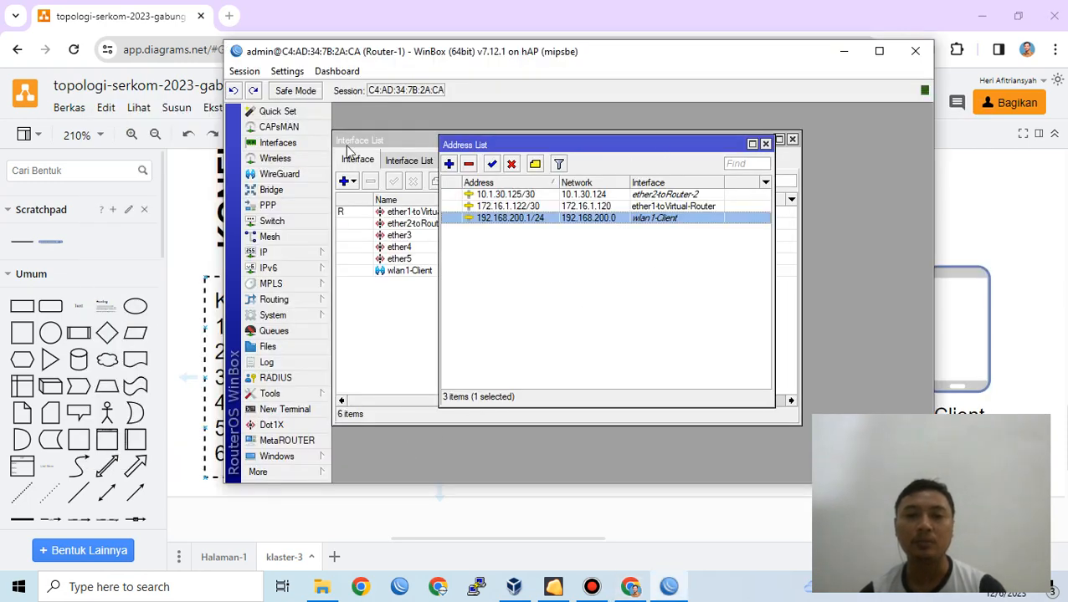
click(295, 74)
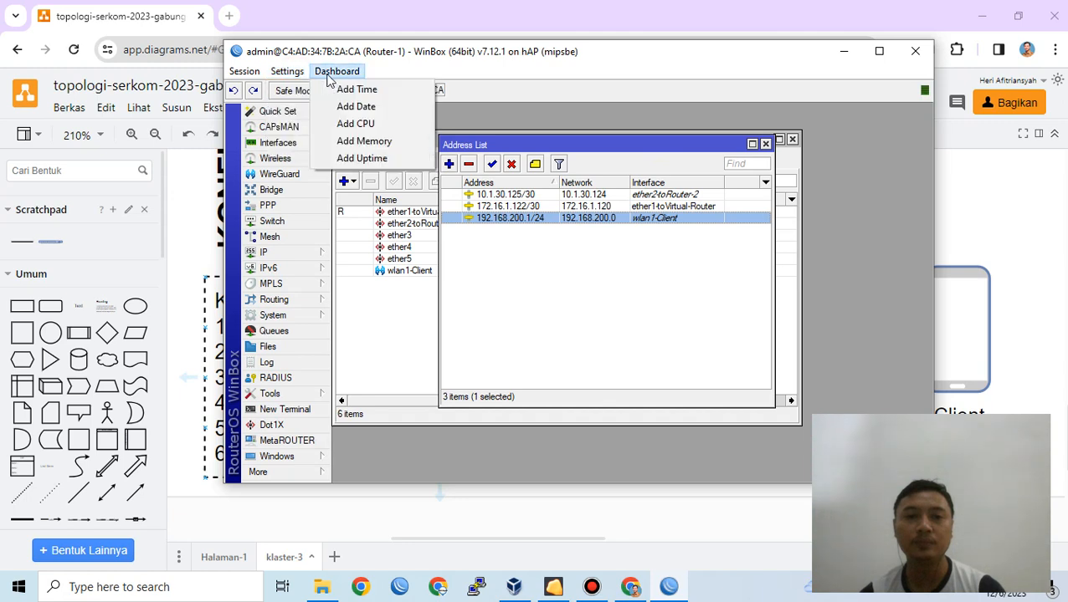
click(352, 124)
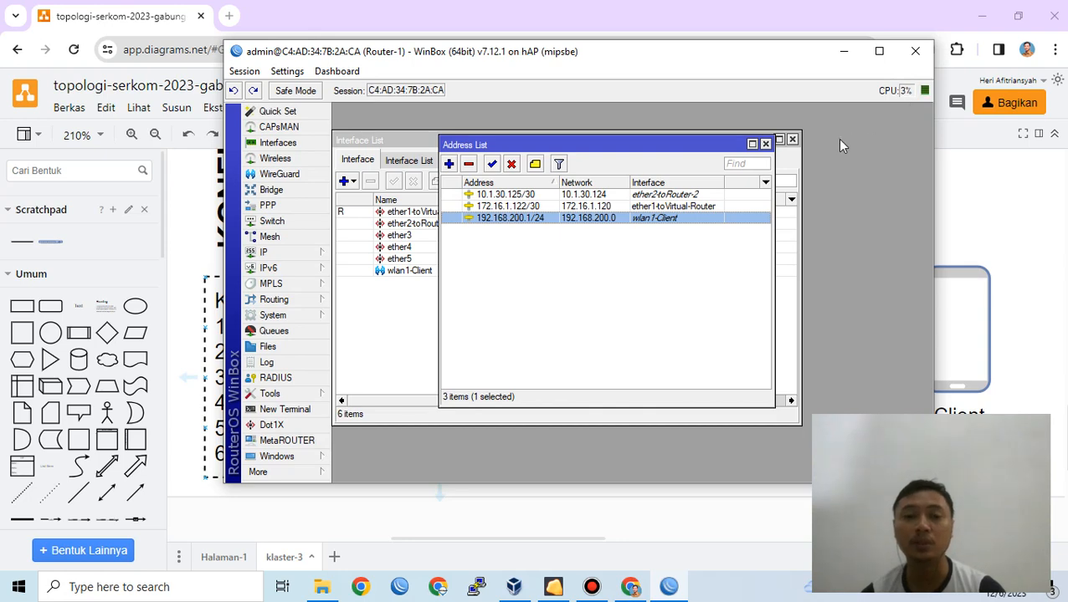
Check Router 1's task list in the topology diagram for the services to turn off and return to WinBox
click(185, 266)
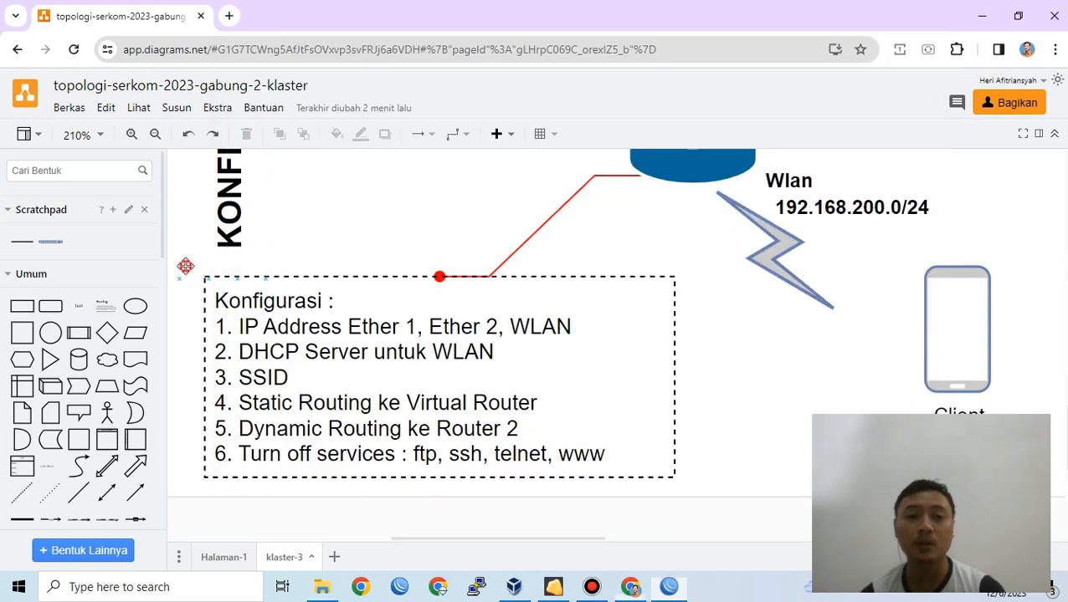
click(185, 266)
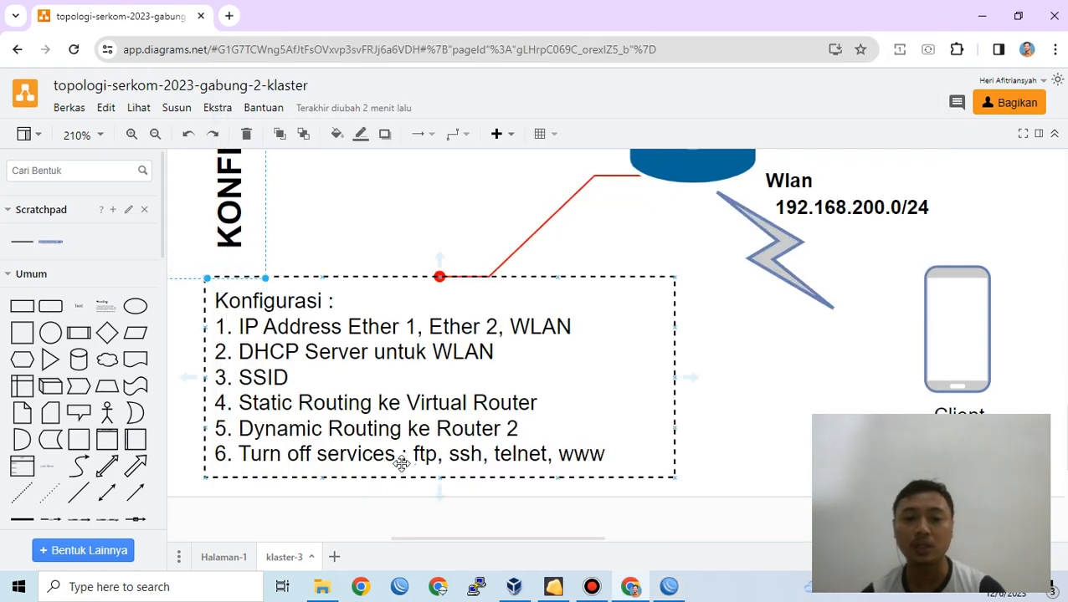
click(520, 454)
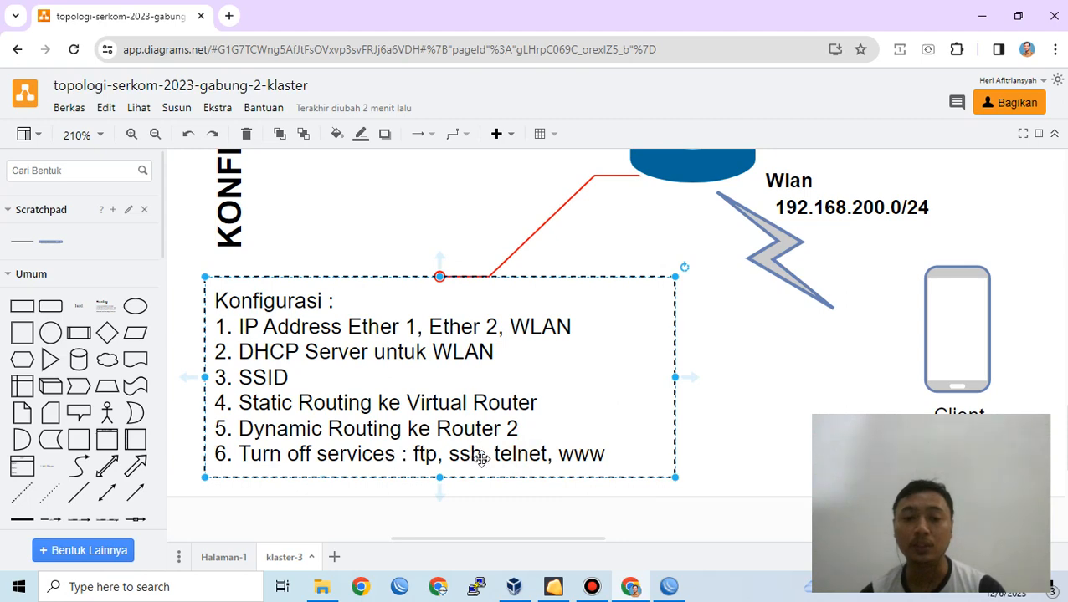
key(alt+Tab)
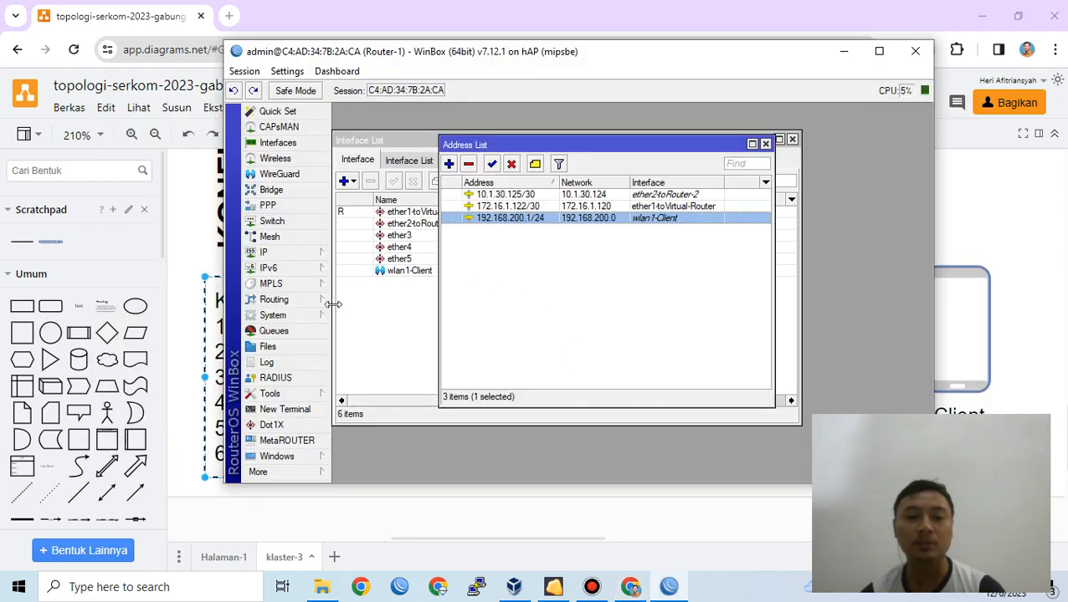
Disable the ftp, ssh, telnet and www services in the IP service list and close the list
click(308, 319)
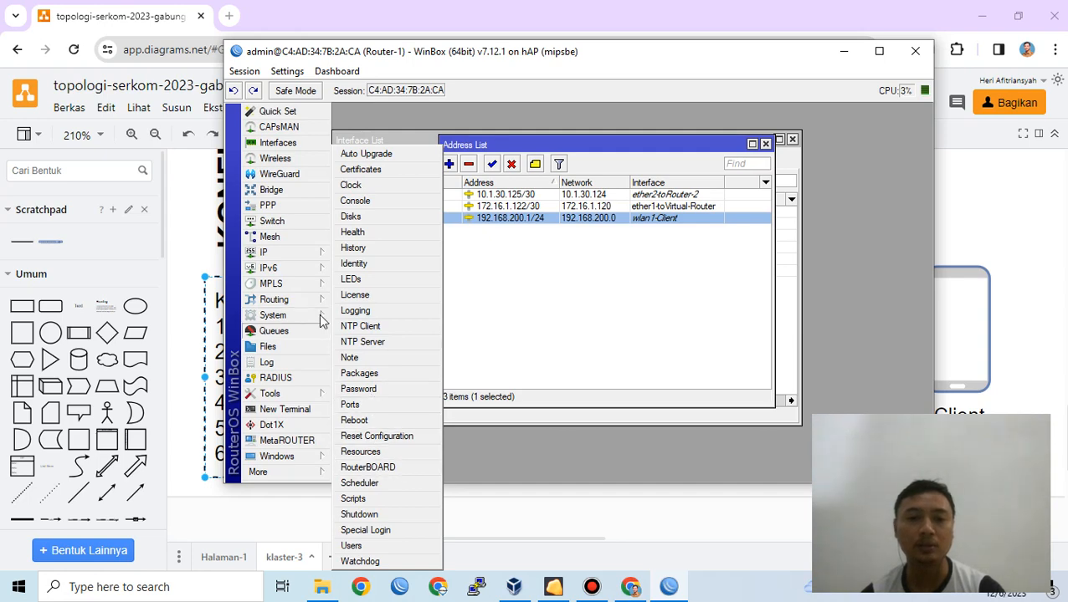
click(298, 256)
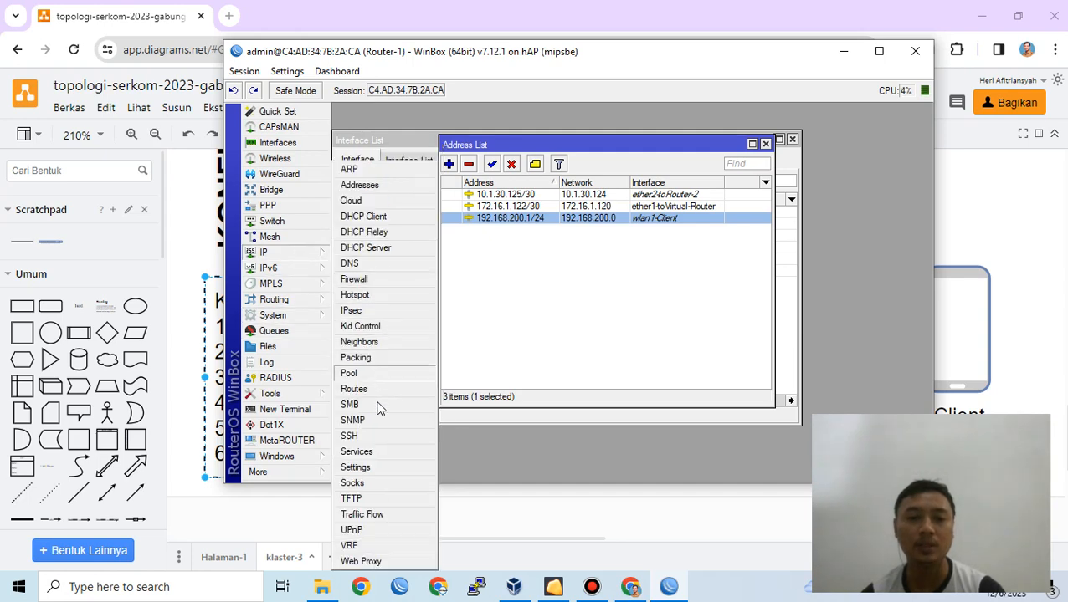
click(373, 453)
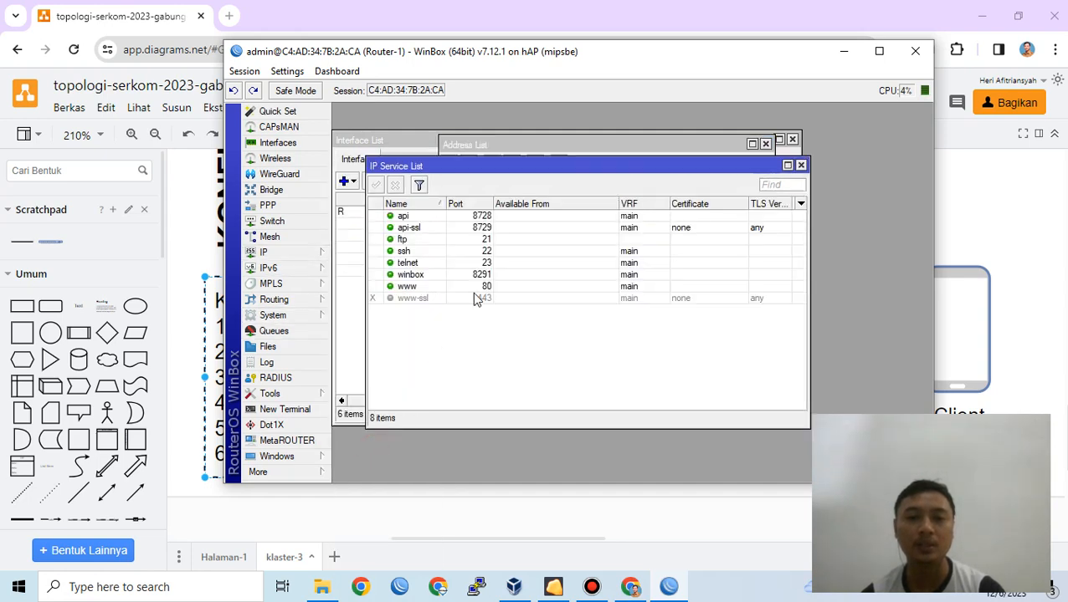
click(425, 241)
click(395, 185)
click(404, 253)
click(395, 185)
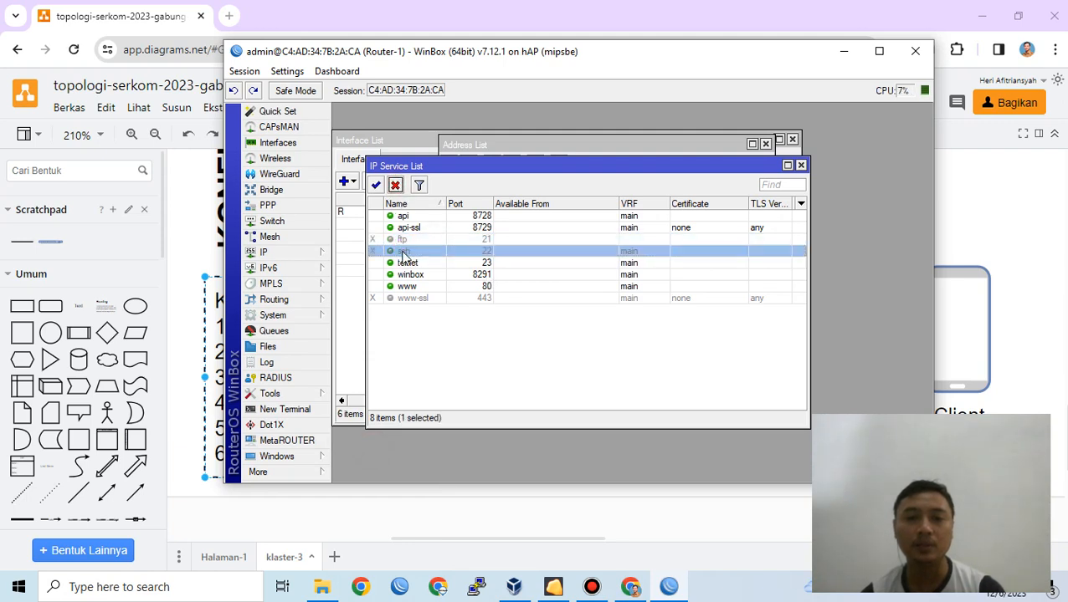
click(406, 263)
click(395, 184)
click(407, 286)
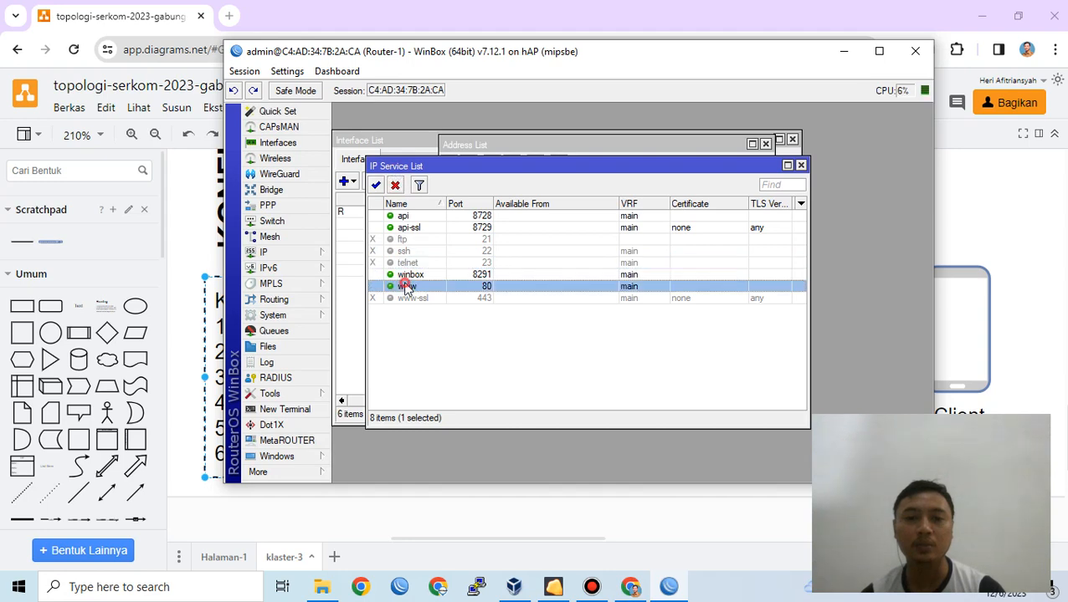
click(395, 185)
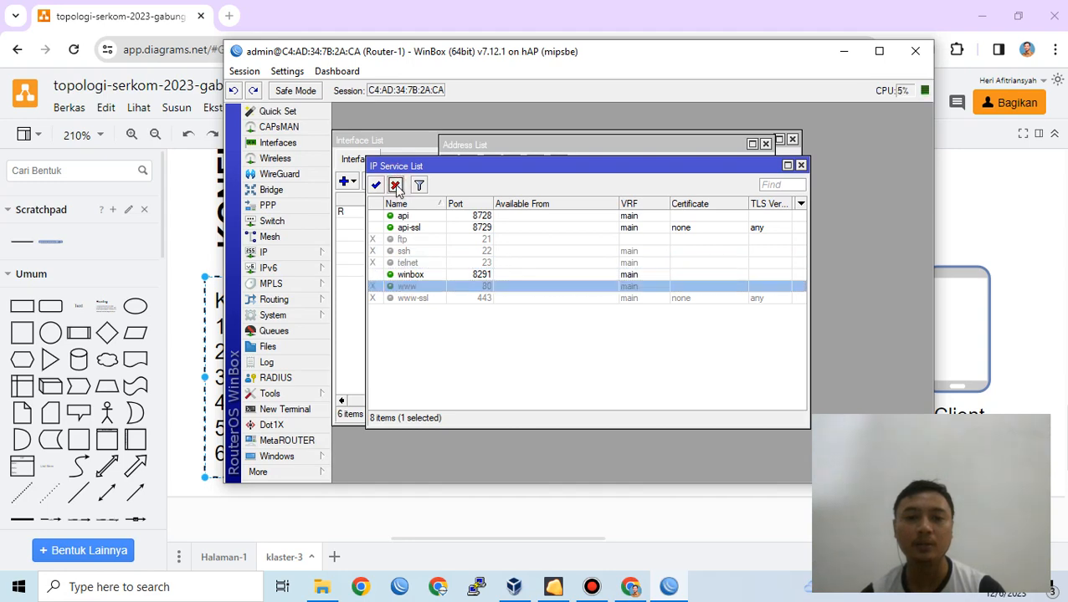
drag(477, 164, 523, 149)
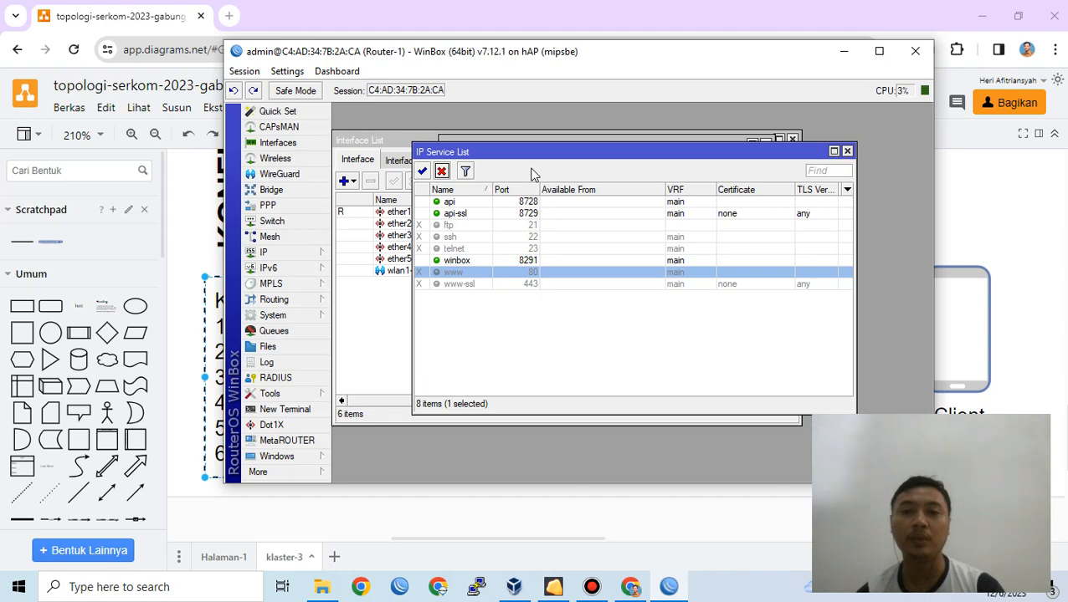
click(847, 153)
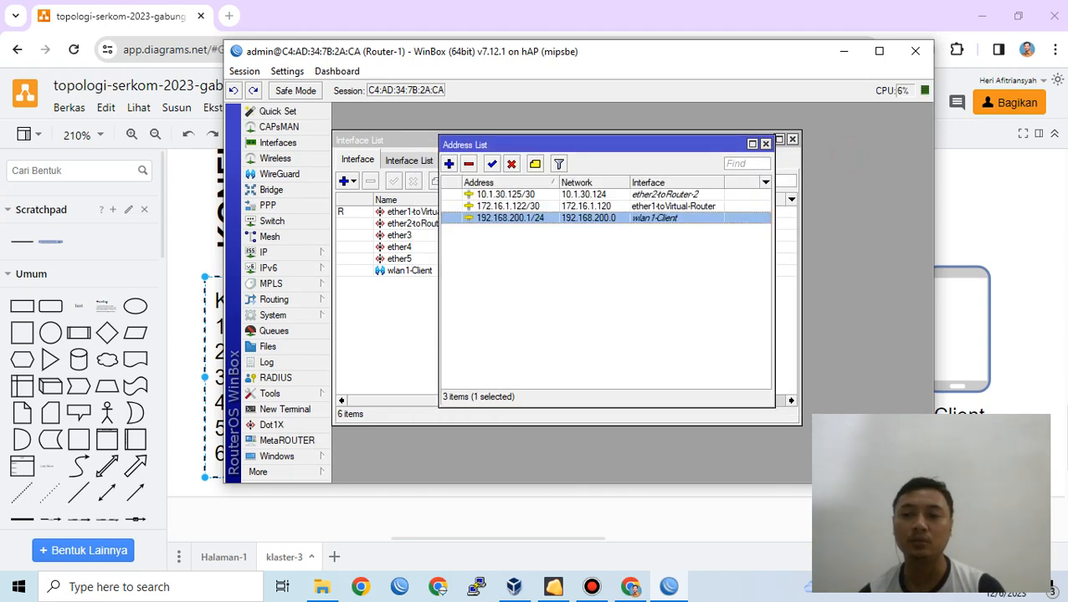
Recheck the diagram's task list, then close the router's address list and interface list
click(845, 509)
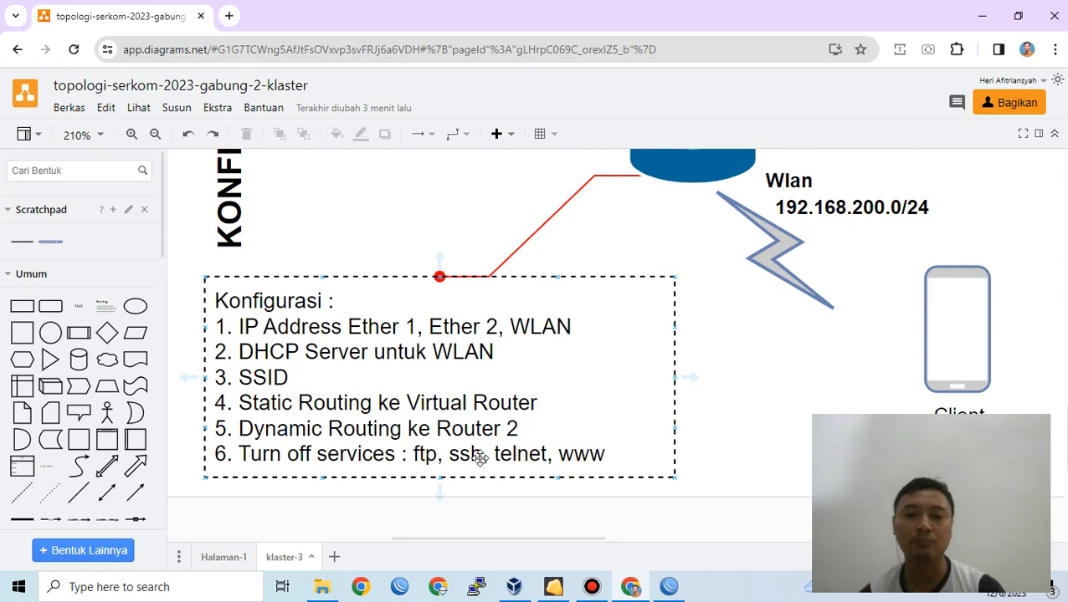
key(alt+Tab)
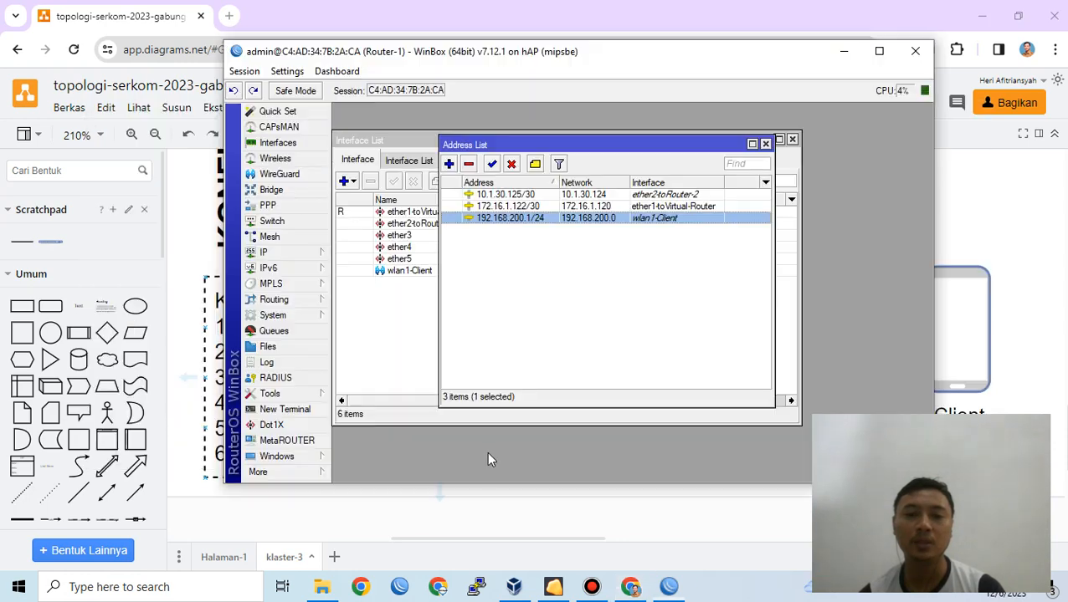
click(764, 143)
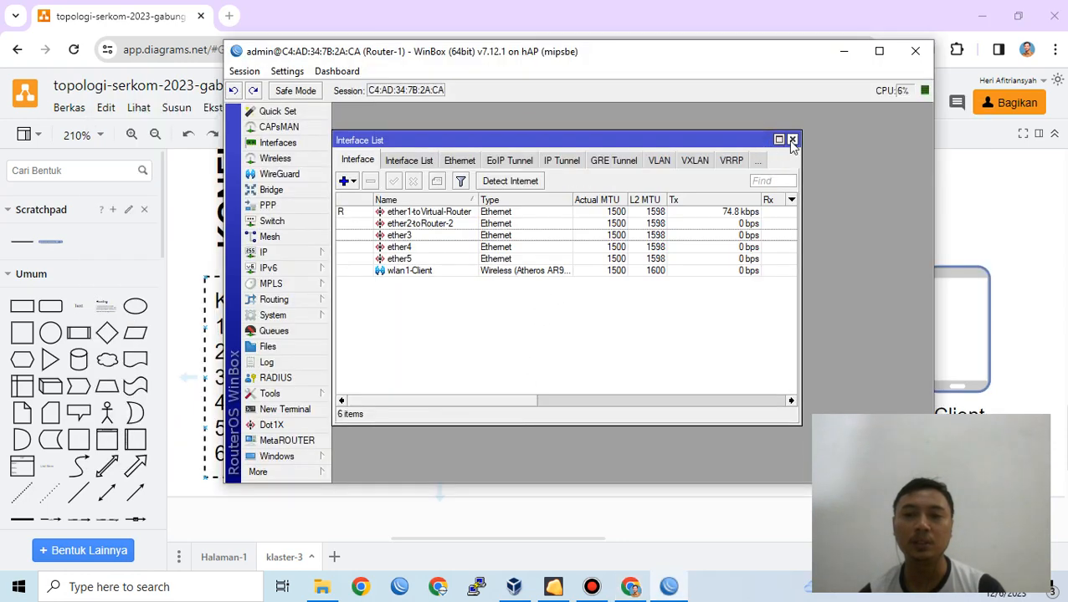
click(791, 140)
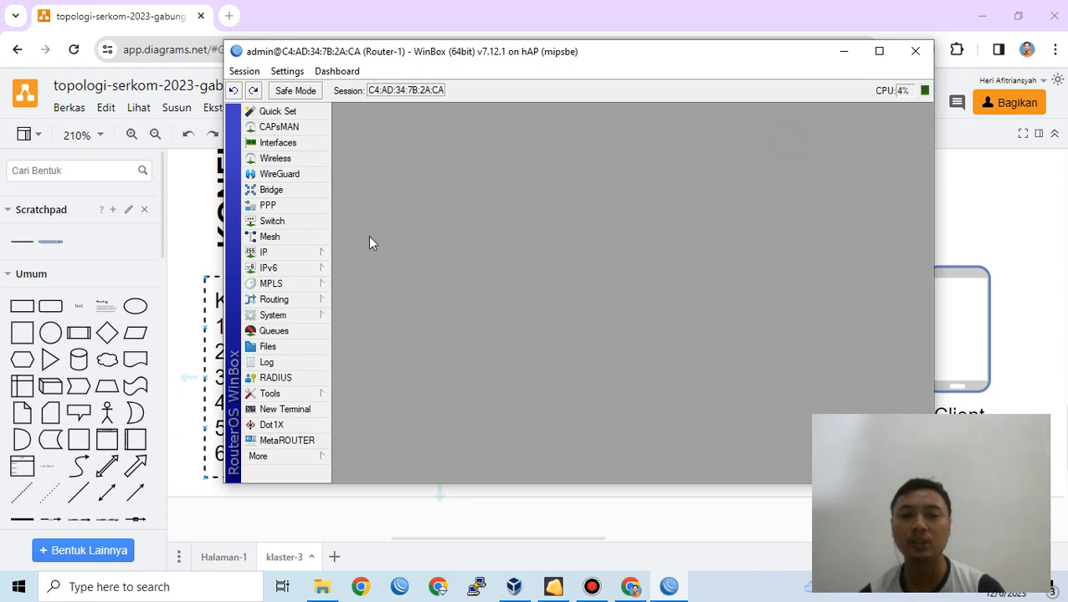
Open a new terminal, decline the software license display, skip the password change and ping 8.8.8.8
click(322, 410)
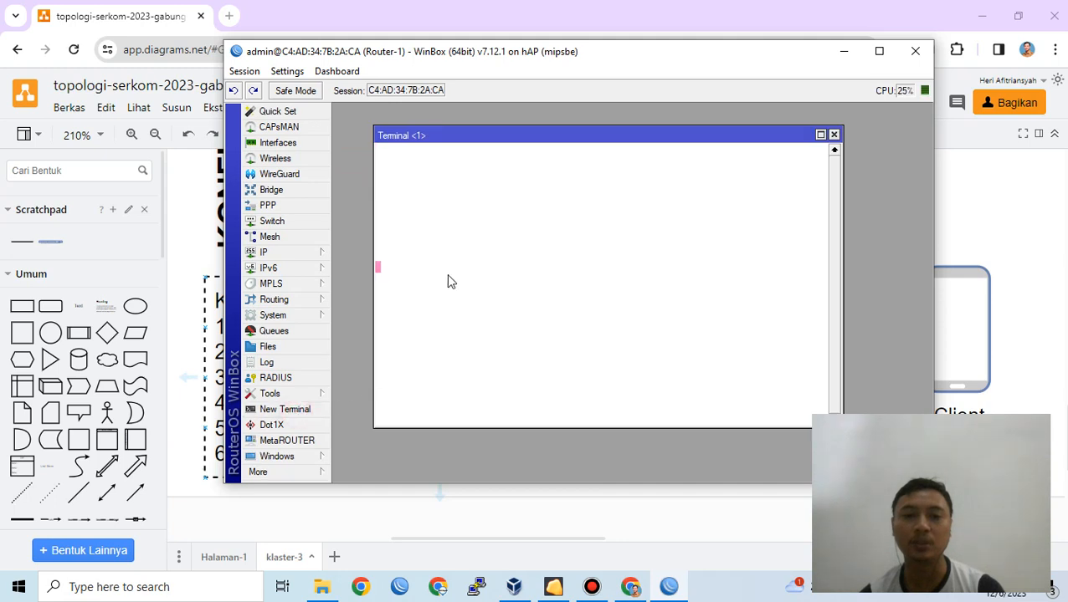
text(n)
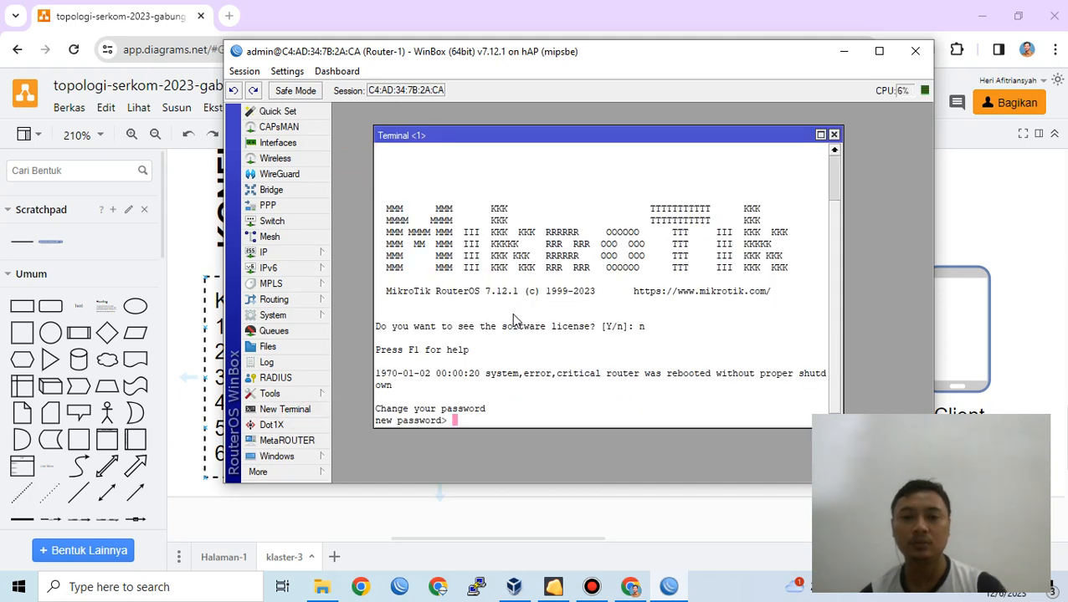
key(Return)
text(ping 8.8.8.8)
key(Return)
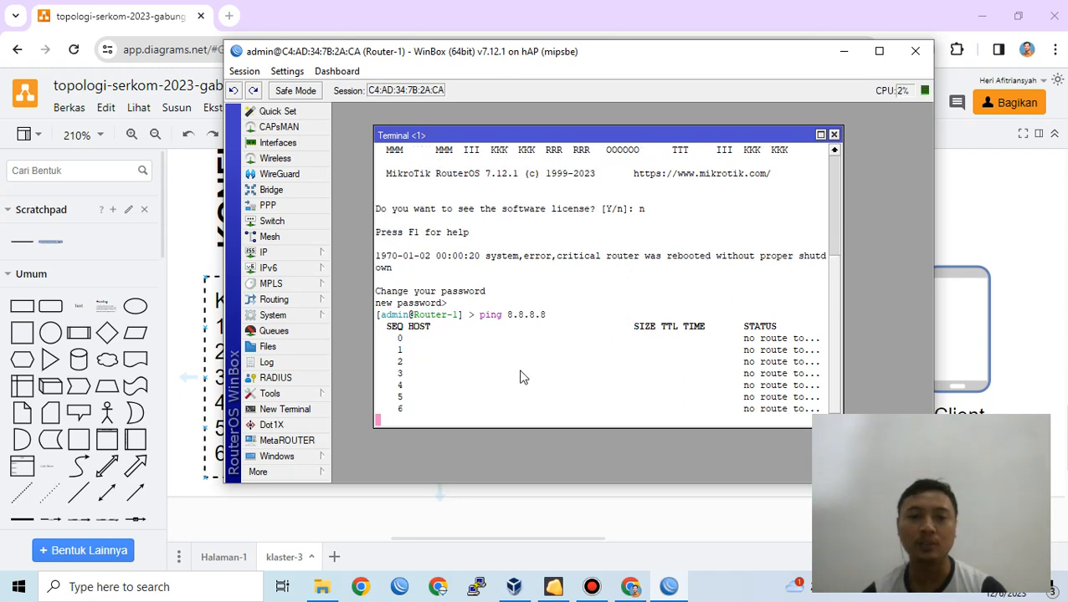
Set the router's DNS servers to 8.8.8.8 and 8.8.4.4
click(317, 258)
click(348, 264)
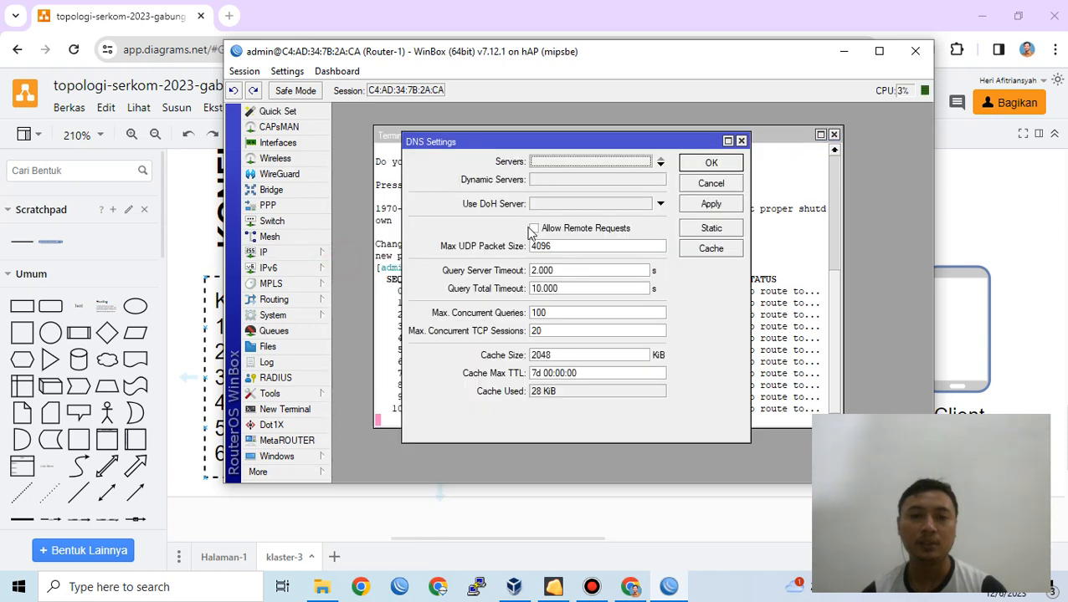
click(544, 165)
text(8.8.8)
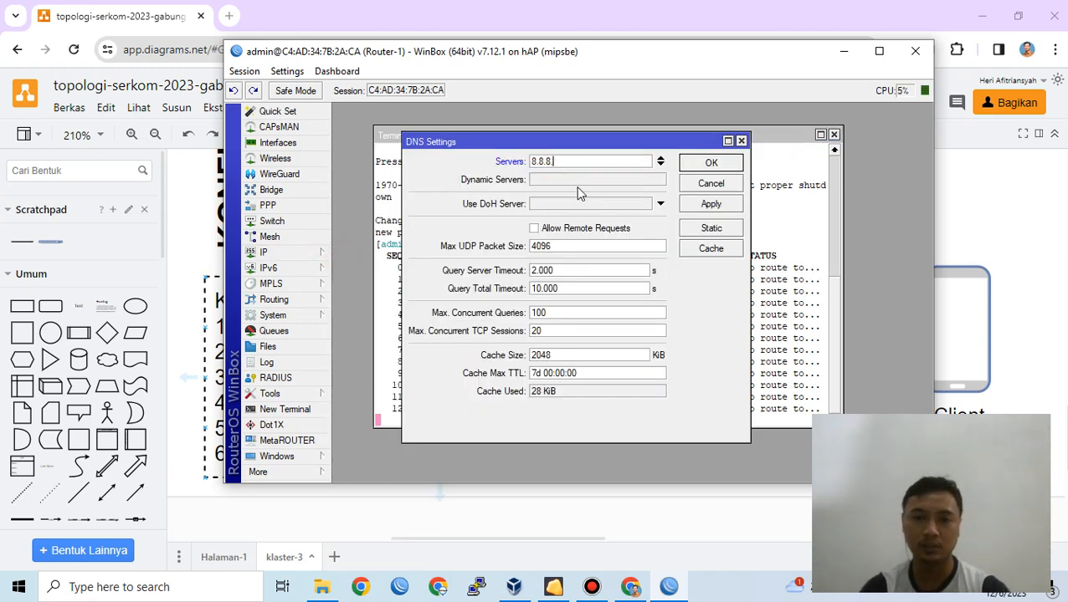
text(.8)
click(660, 165)
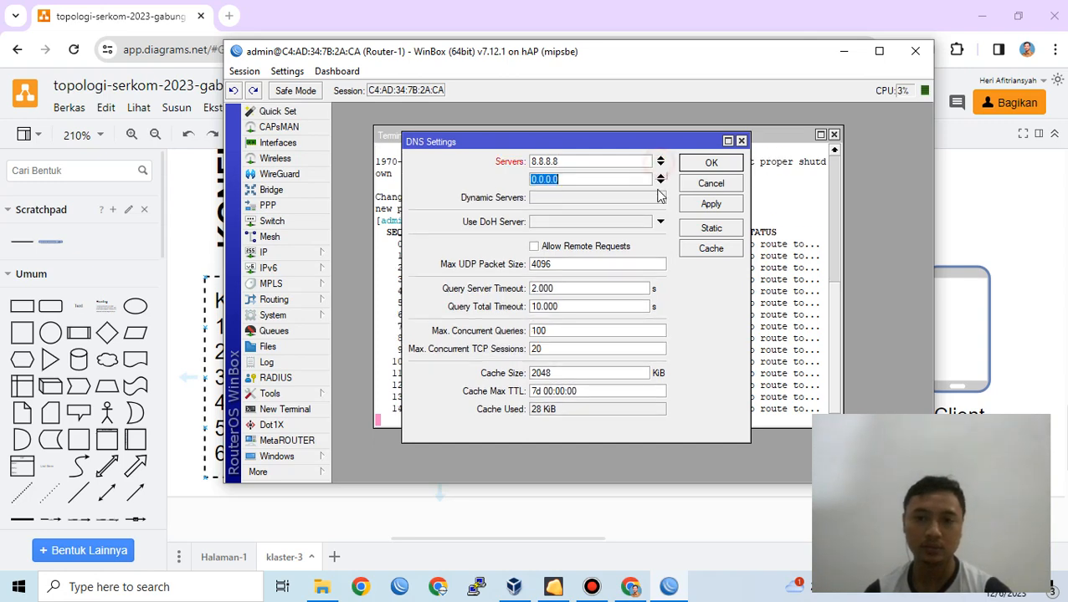
text(8.8.4)
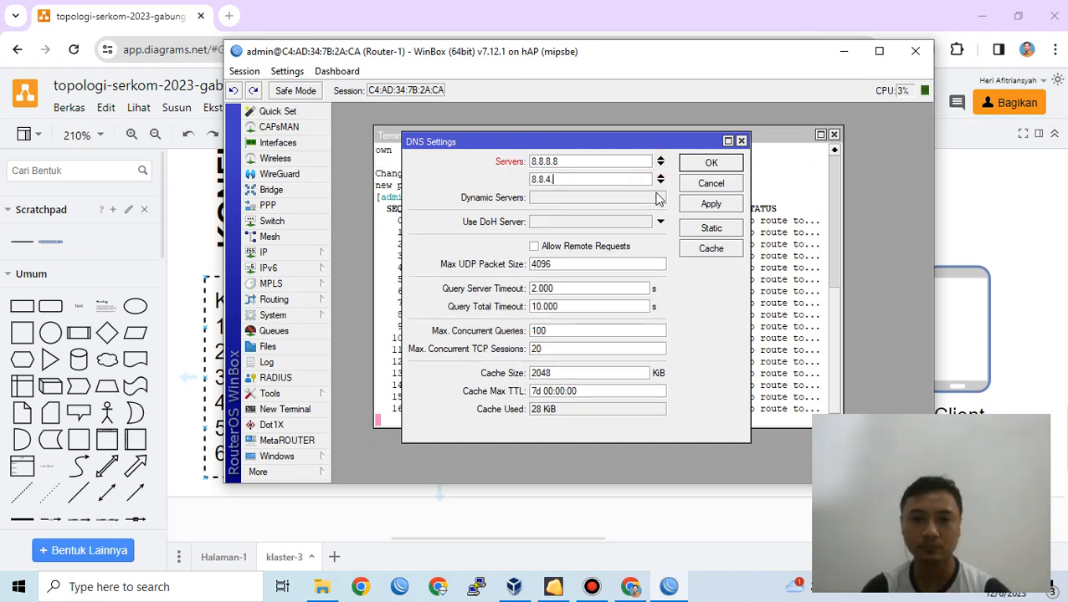
text(.4)
click(707, 162)
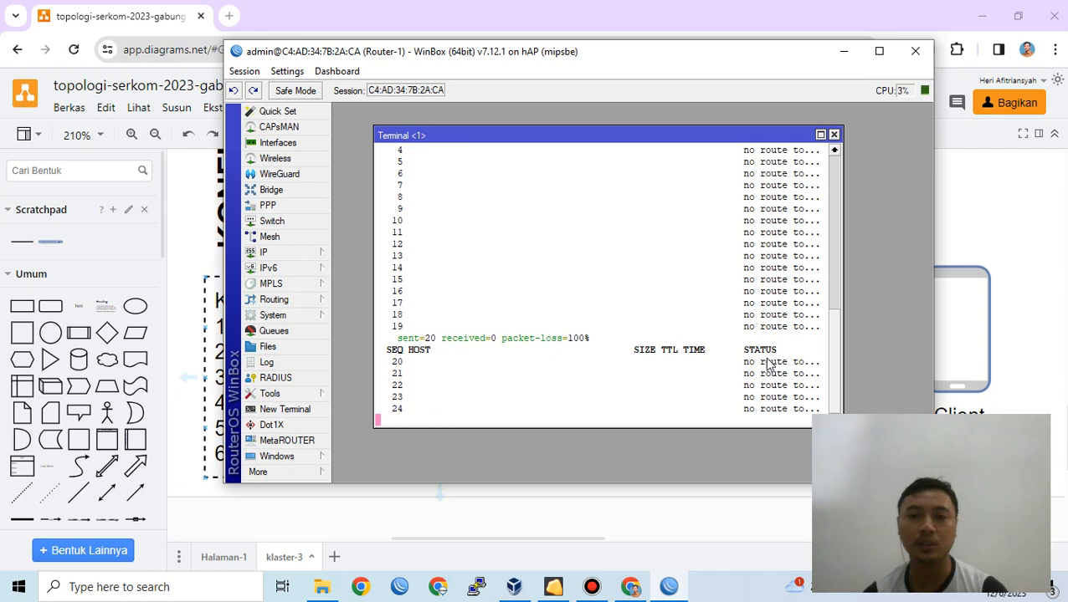
Add a static route for destination 0.0.0.0/0 with gateway 172.168.1.121 and bring the running ping terminal forward
click(309, 253)
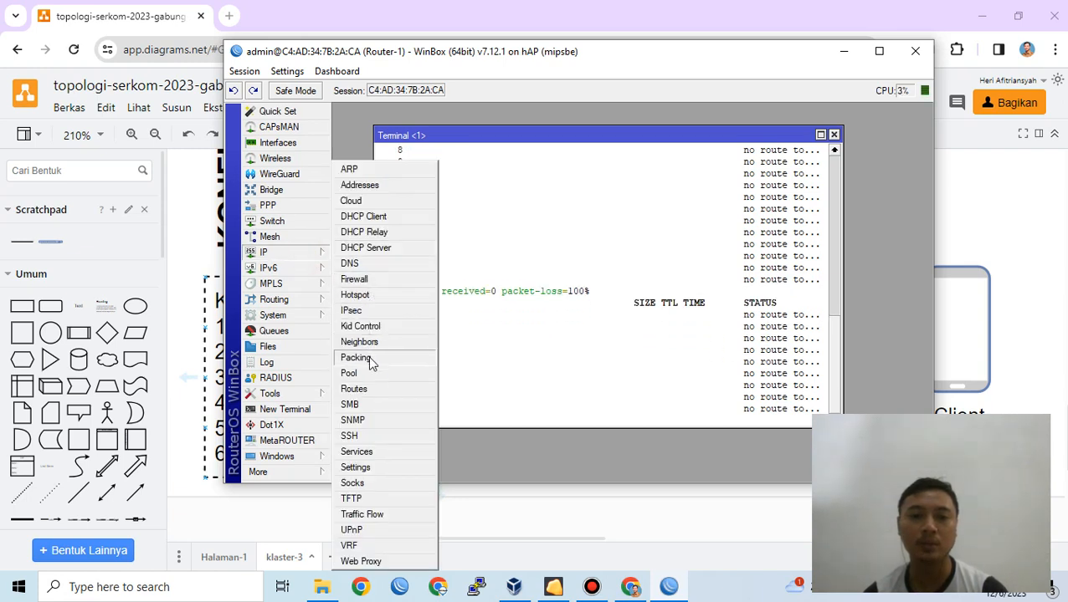
click(366, 390)
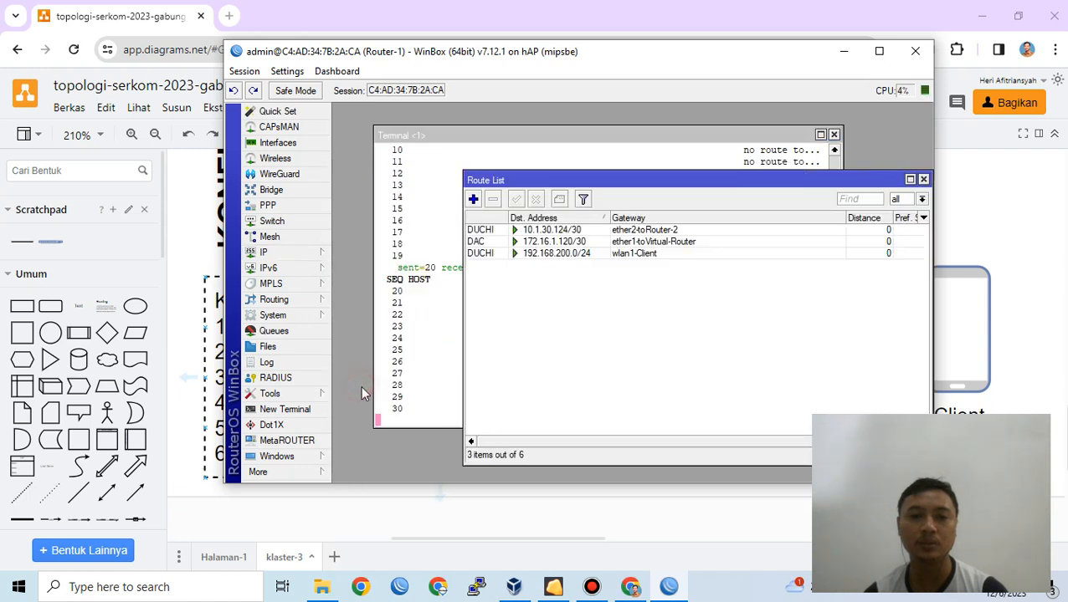
click(472, 199)
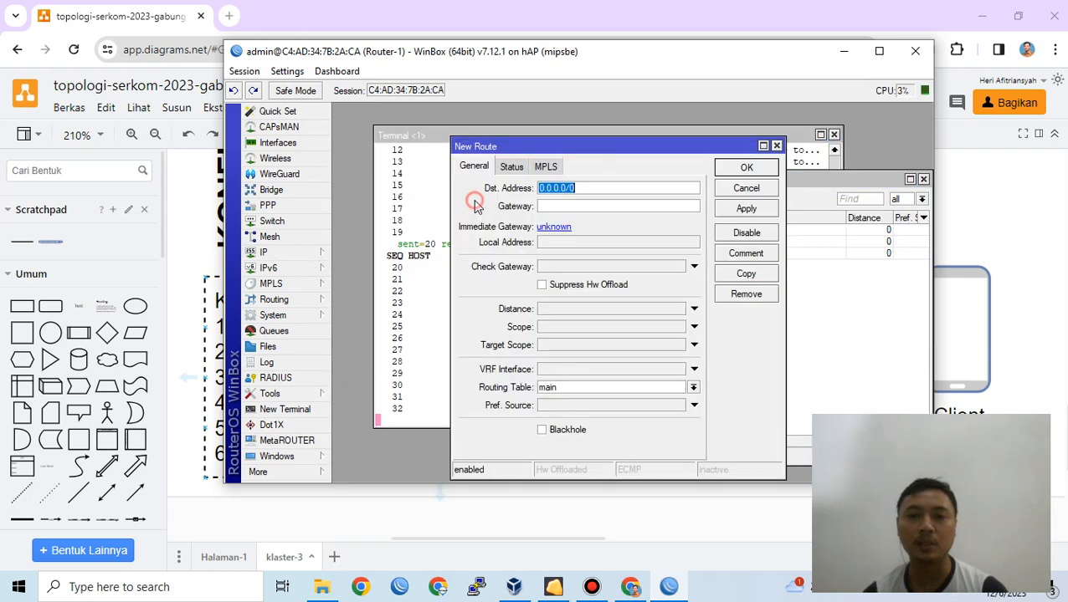
click(573, 190)
drag(592, 188, 524, 189)
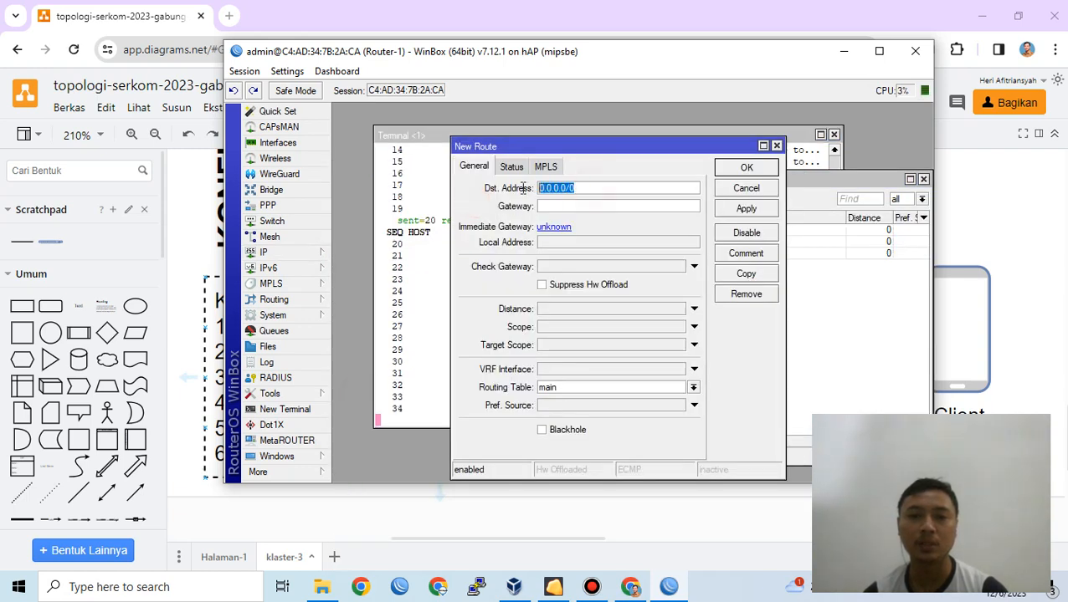
click(595, 187)
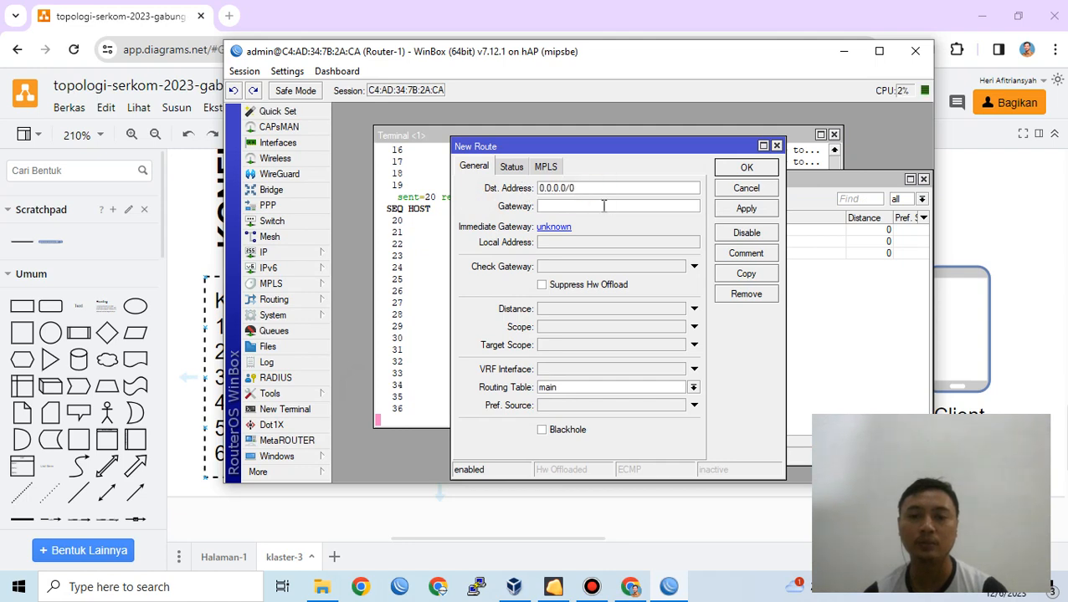
click(603, 206)
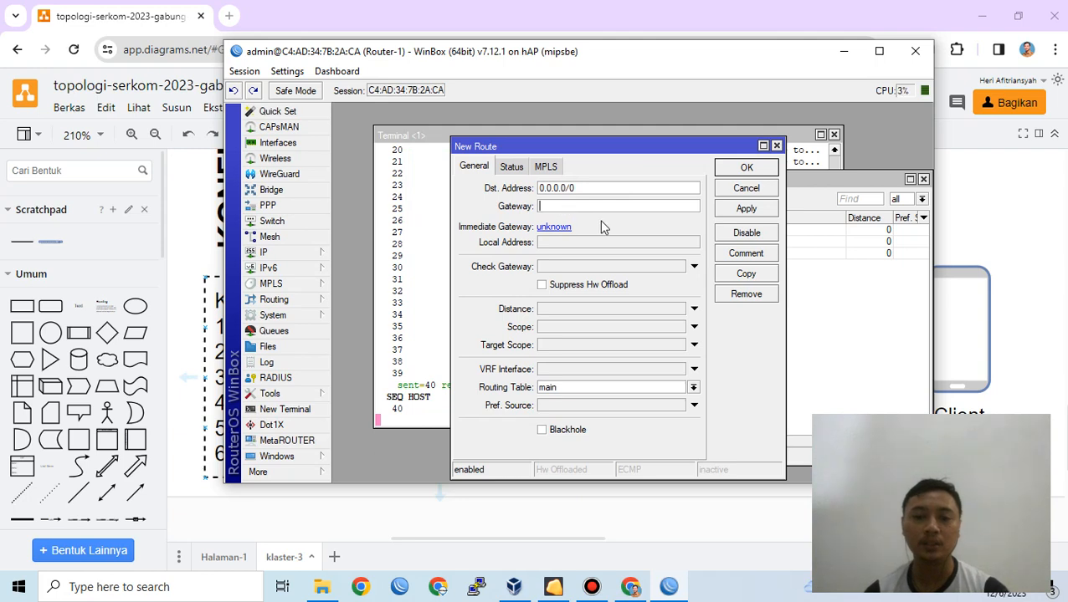
text(172.1)
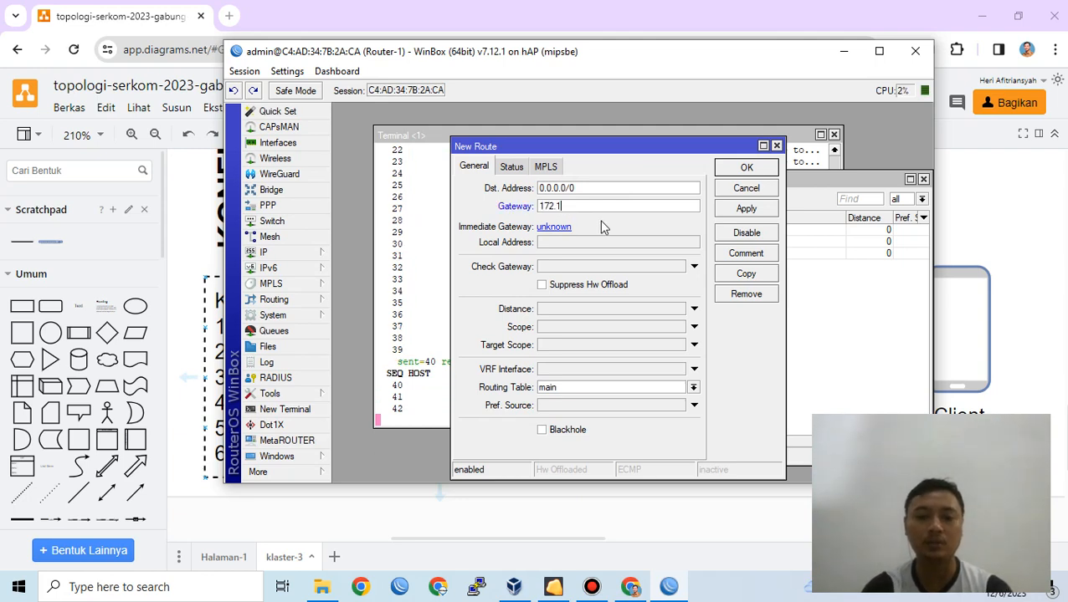
text(68.1)
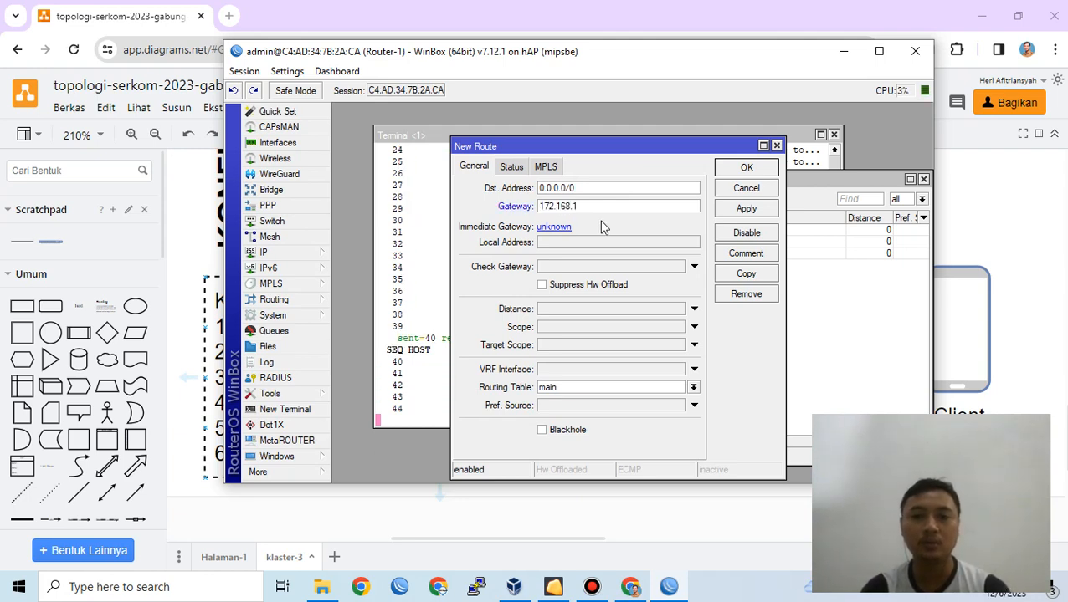
text(.121)
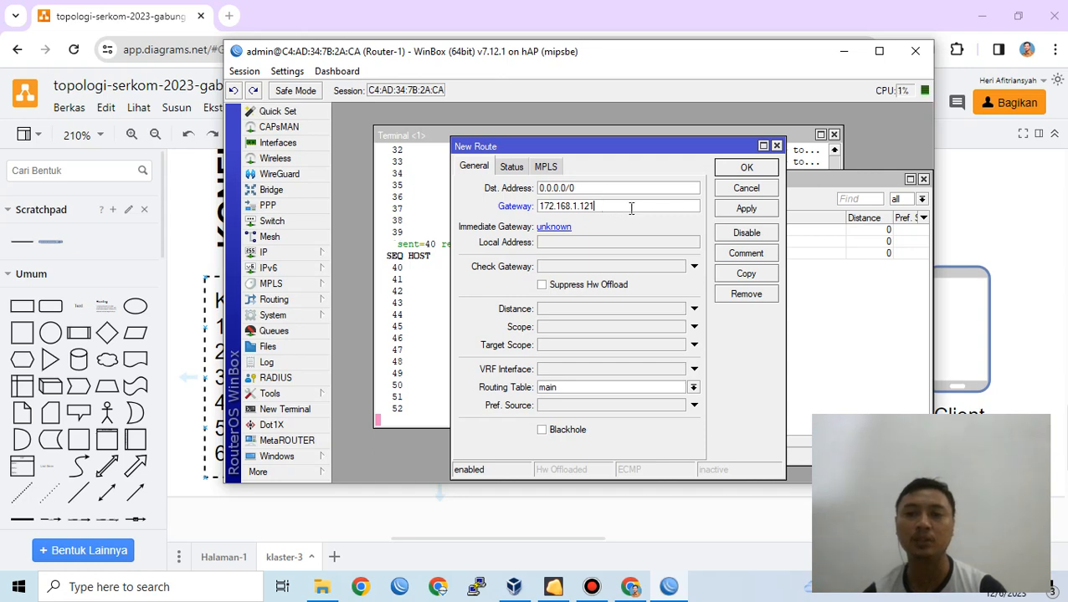
click(733, 210)
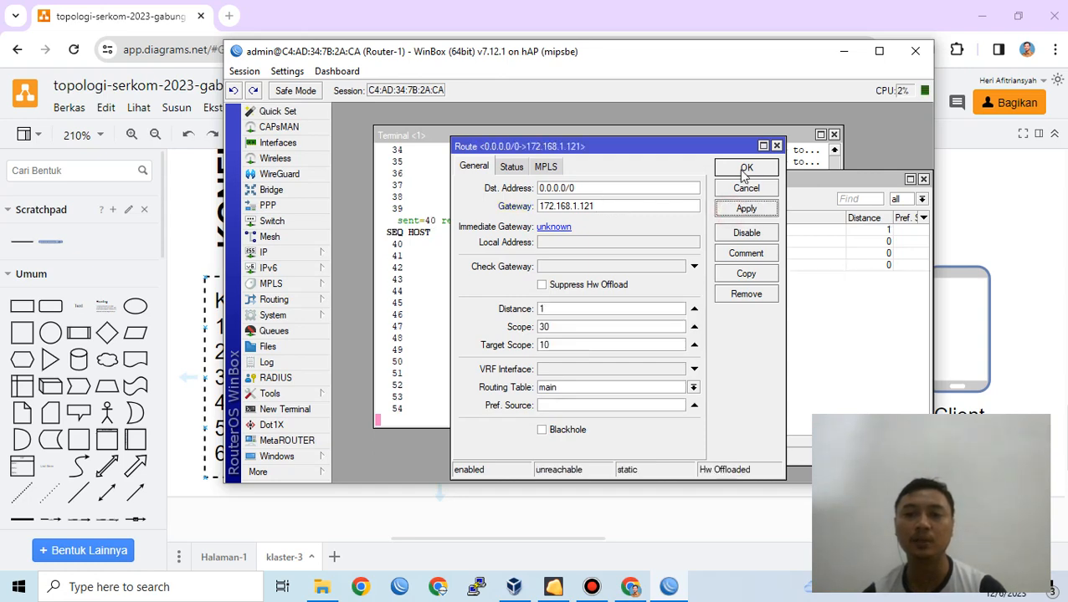
click(742, 170)
click(434, 303)
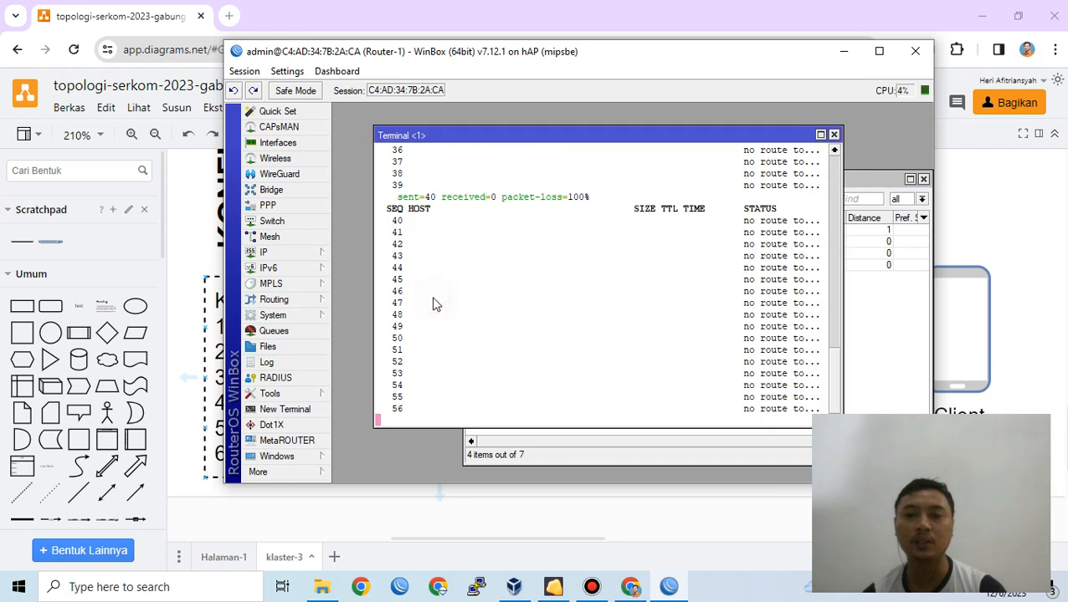
Correct the gateway of the 0.0.0.0/0 static route to 172.16.1.121 and apply it
click(884, 330)
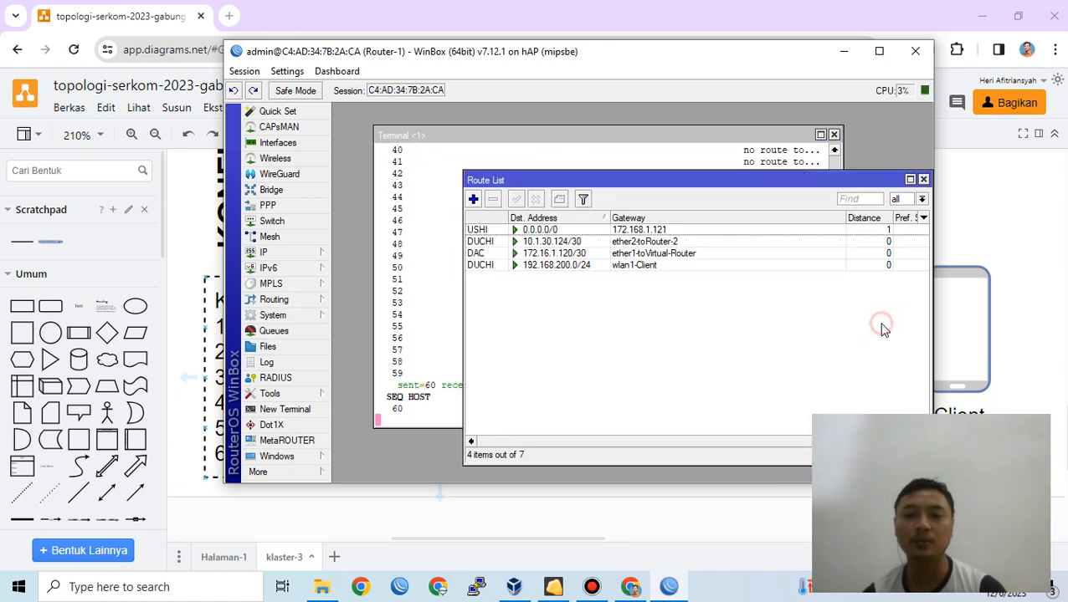
drag(619, 200, 537, 195)
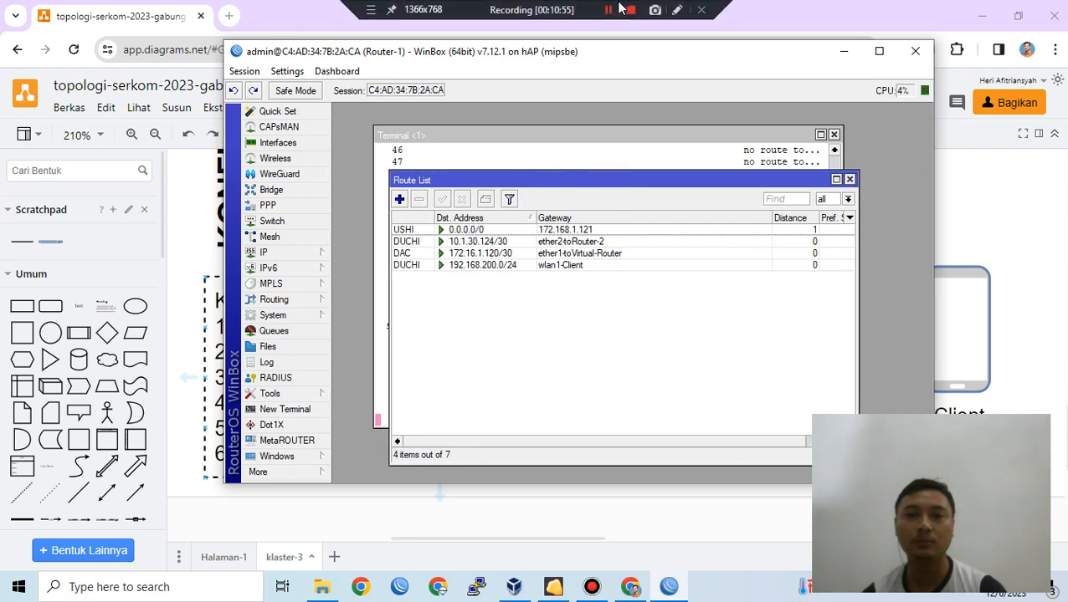
click(624, 9)
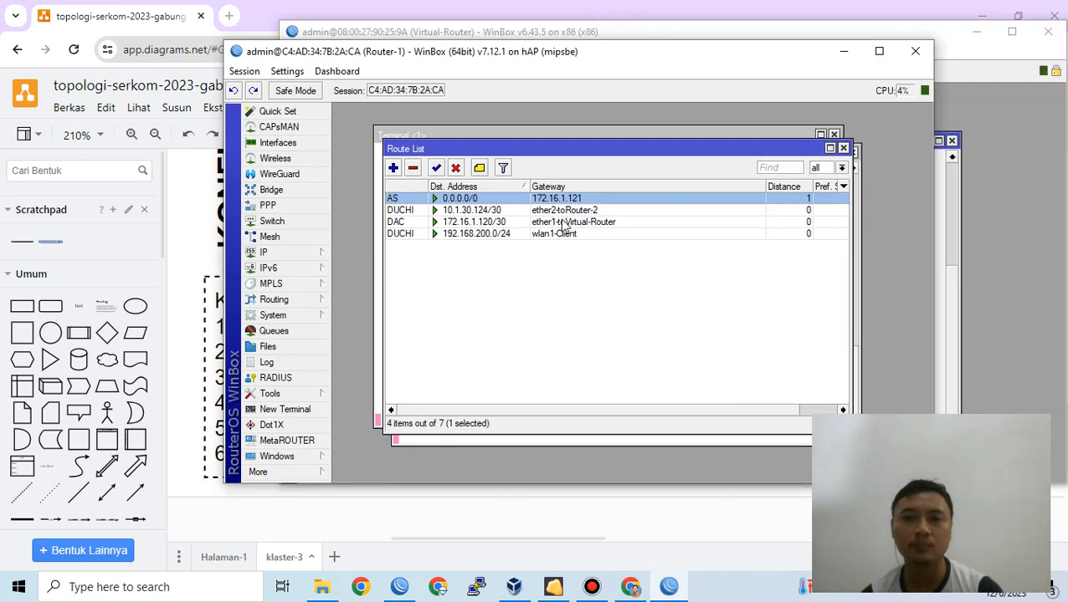
double_click(505, 202)
click(568, 207)
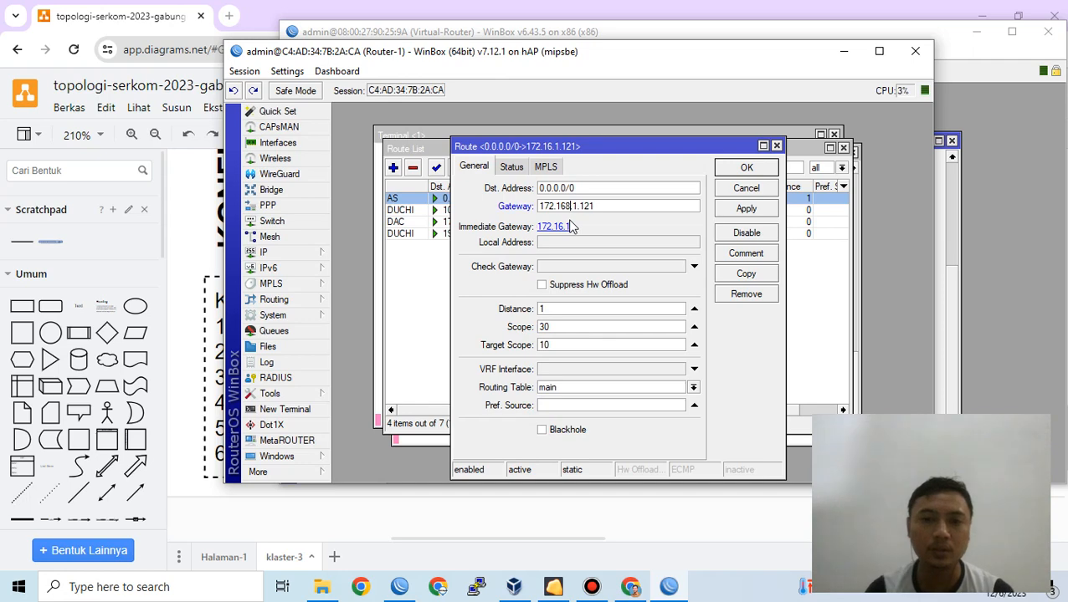
click(631, 206)
click(727, 208)
click(728, 167)
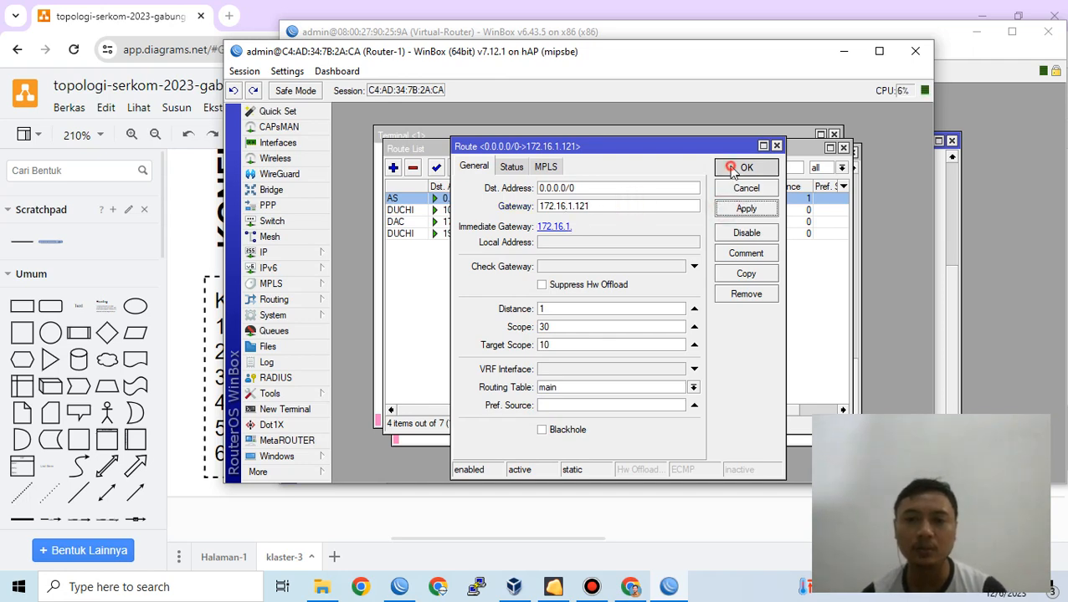
Move the route list aside, check the 8.8.8.8 ping replies in the second terminal and stop the ping
click(648, 159)
drag(648, 159, 642, 241)
click(632, 190)
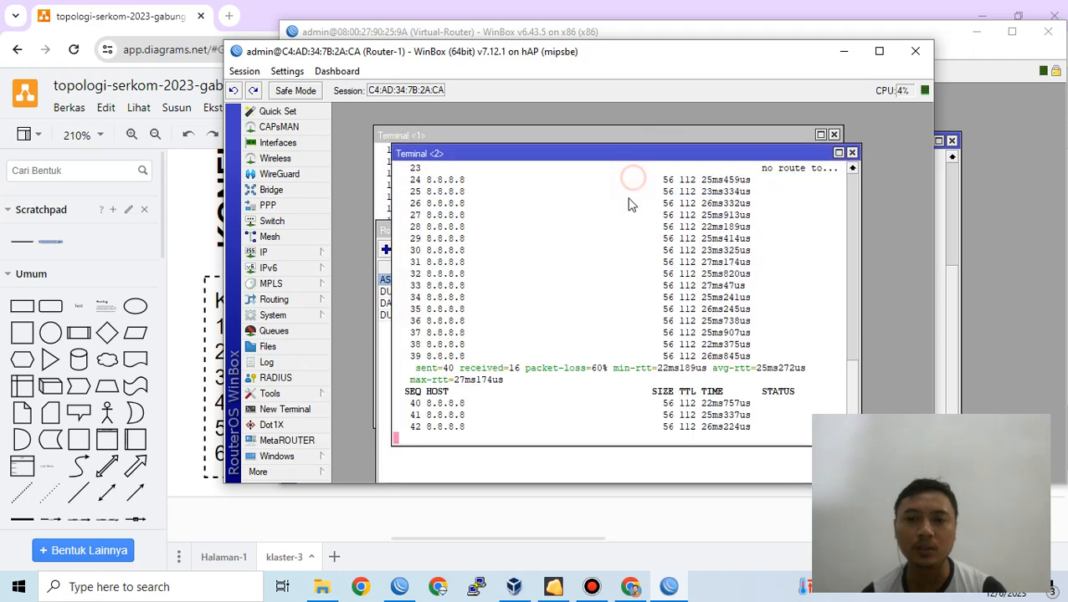
drag(658, 403, 717, 403)
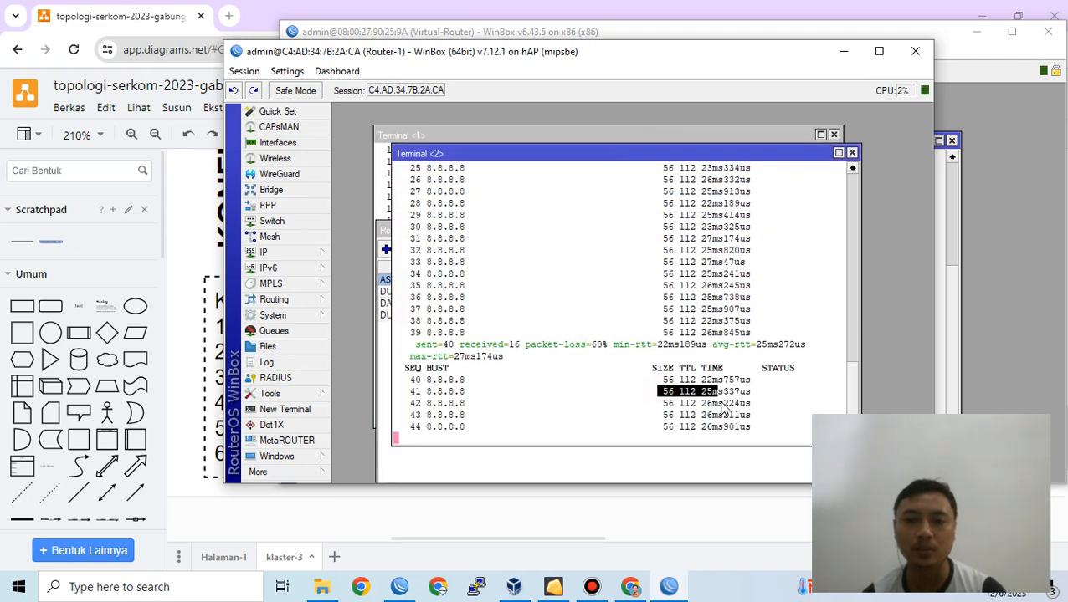
key(ctrl+c)
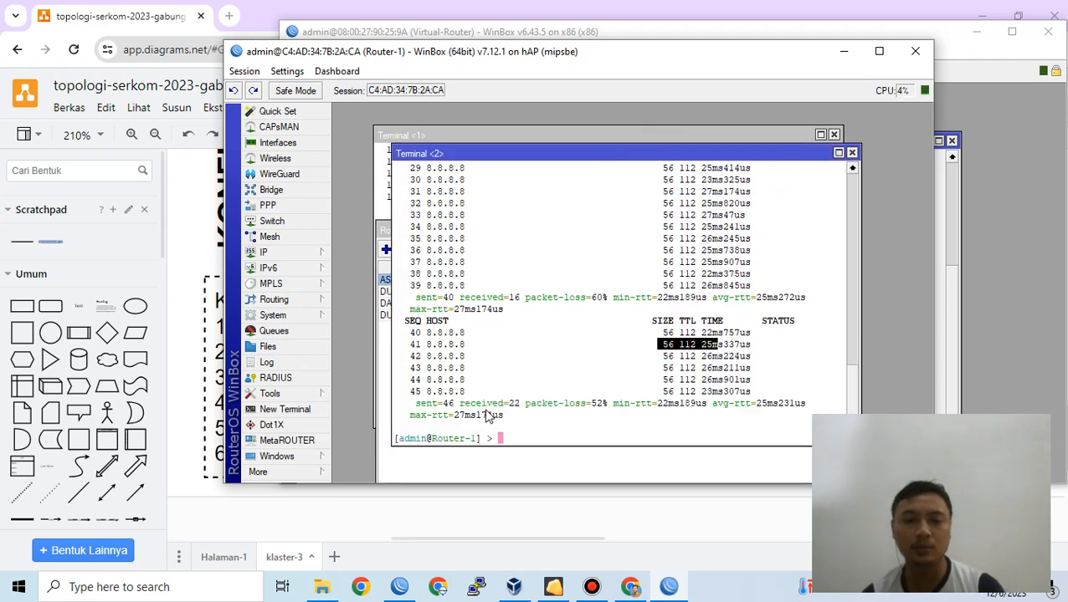
Ping google.com from Router-1's terminal, then stop the ping
text(ping go)
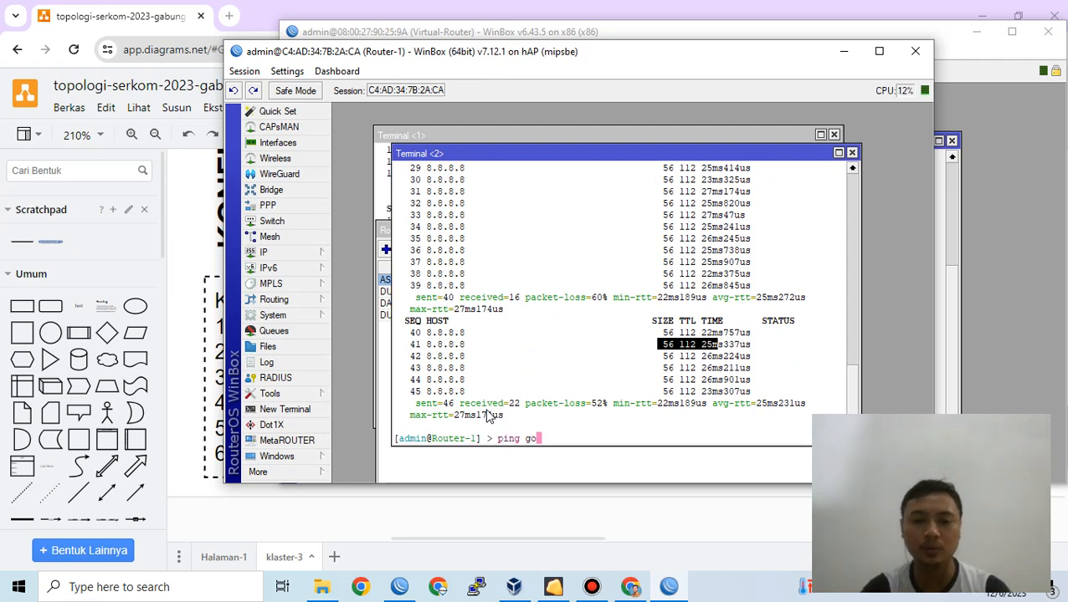
text(ogle.com)
key(Return)
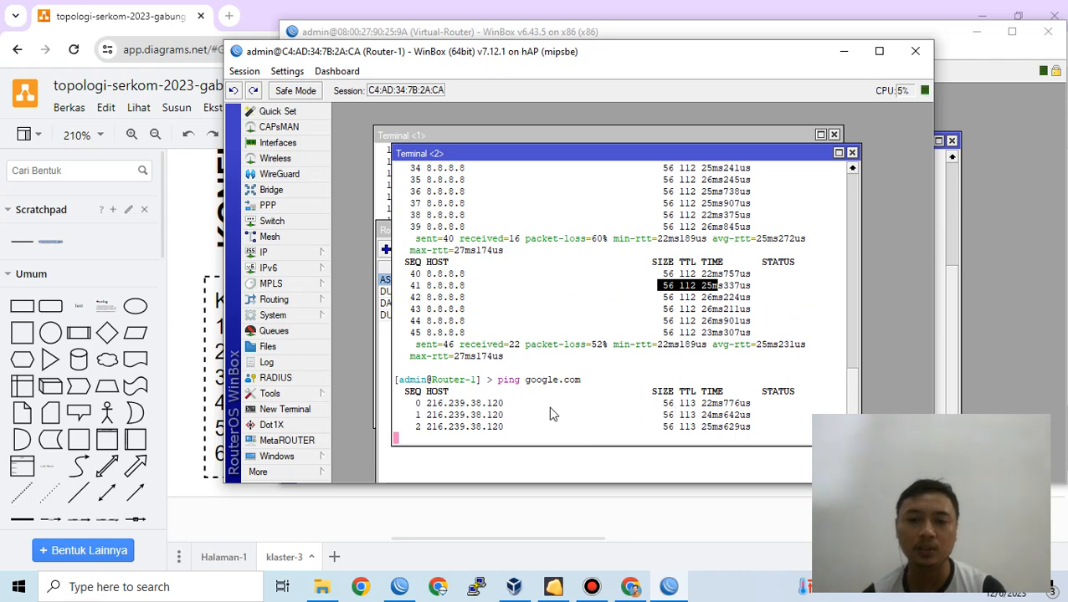
key(ctrl+c)
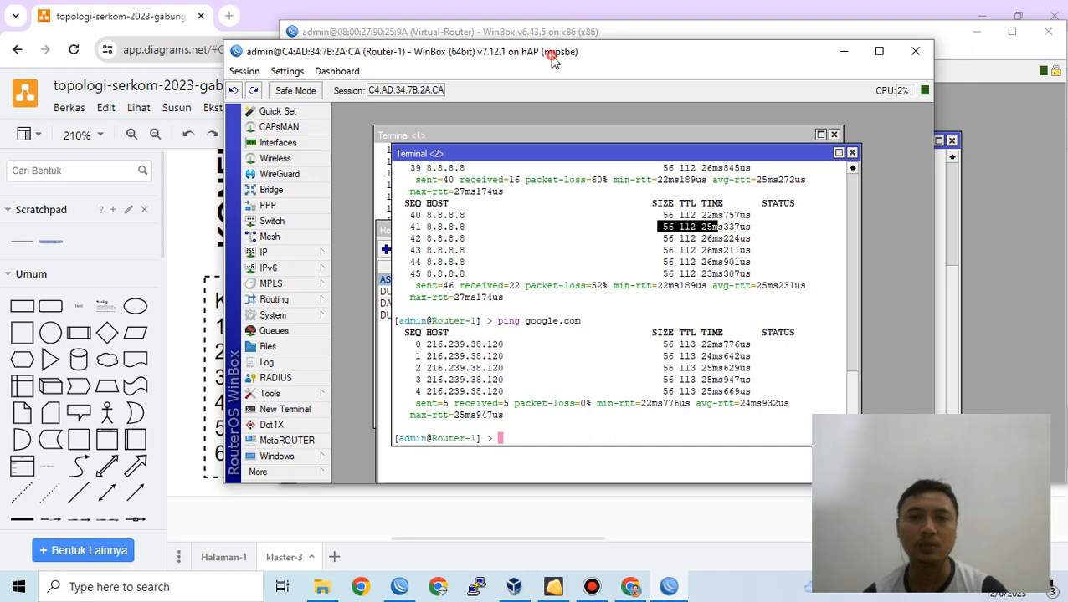
Rearrange the two router windows and open the IP address list on Virtual-Router
drag(552, 60, 620, 60)
drag(492, 60, 492, 93)
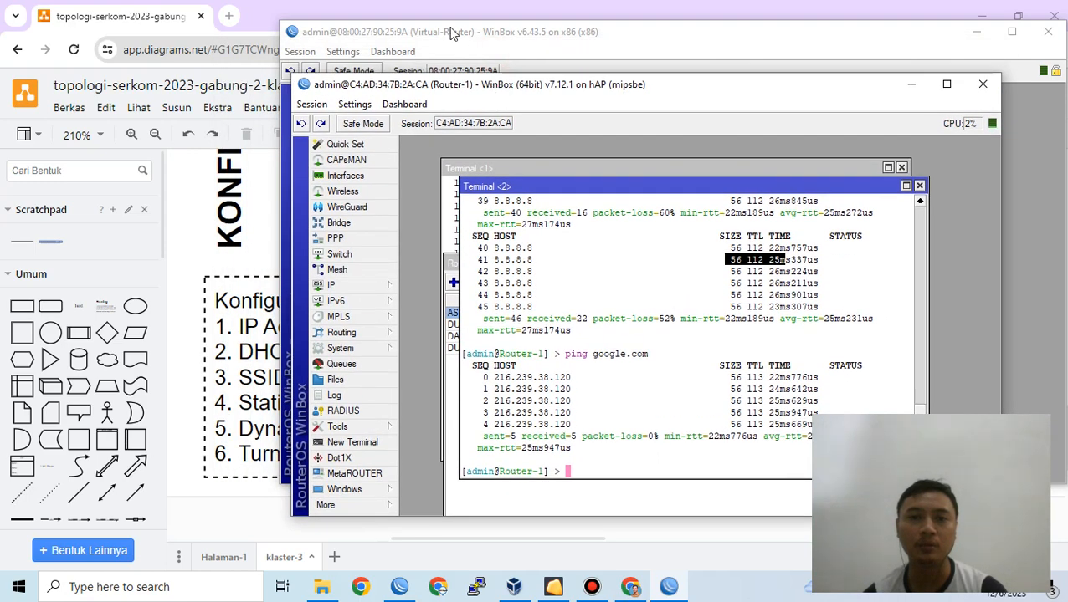
drag(469, 39, 280, 48)
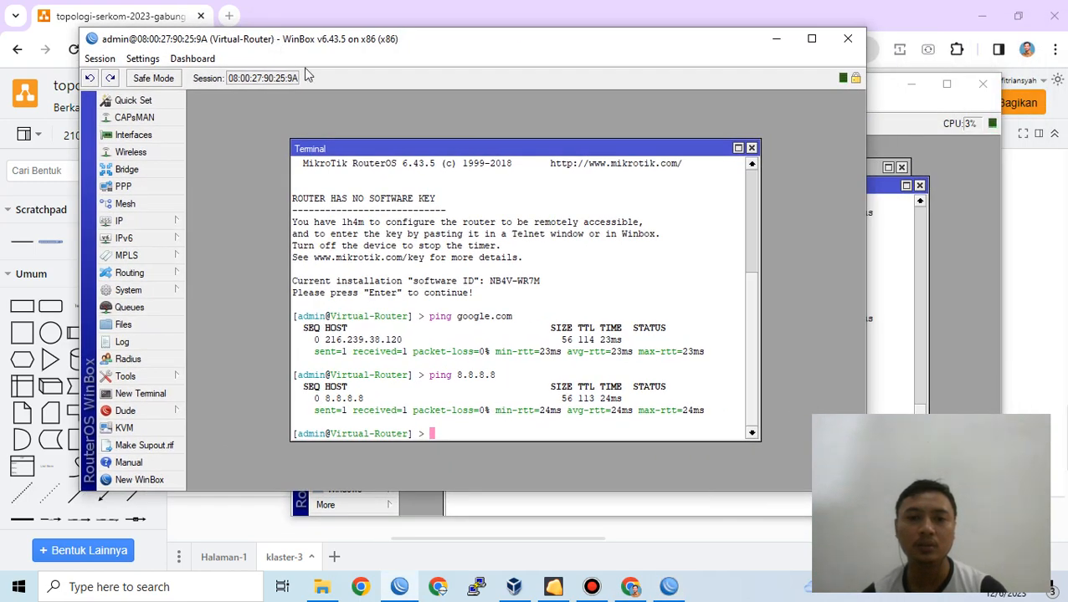
click(161, 219)
click(213, 197)
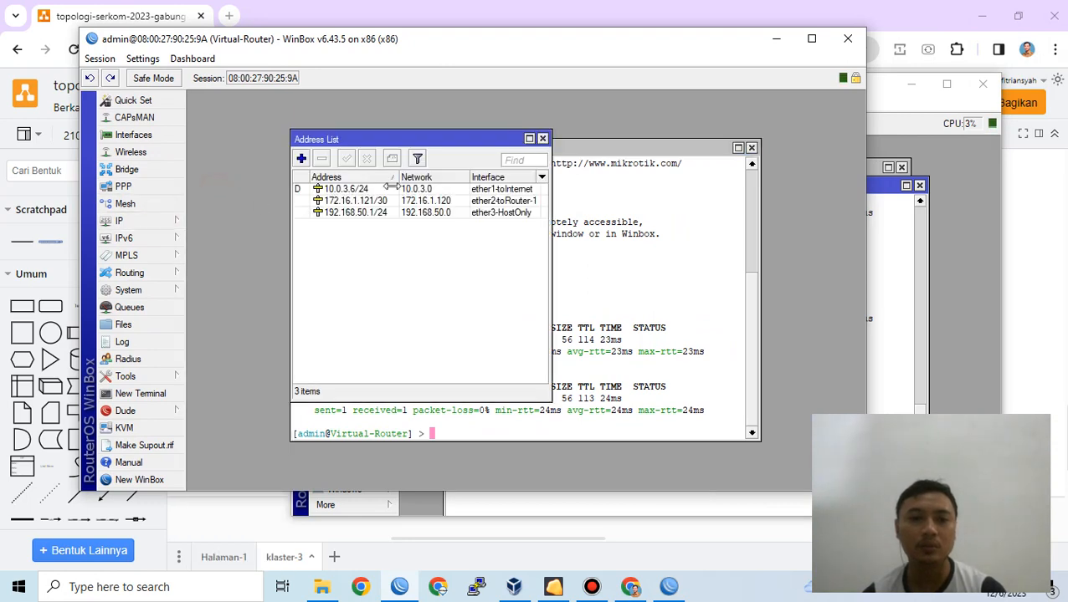
Return to Router-1 and run the Traceroute tool towards google.com
click(879, 267)
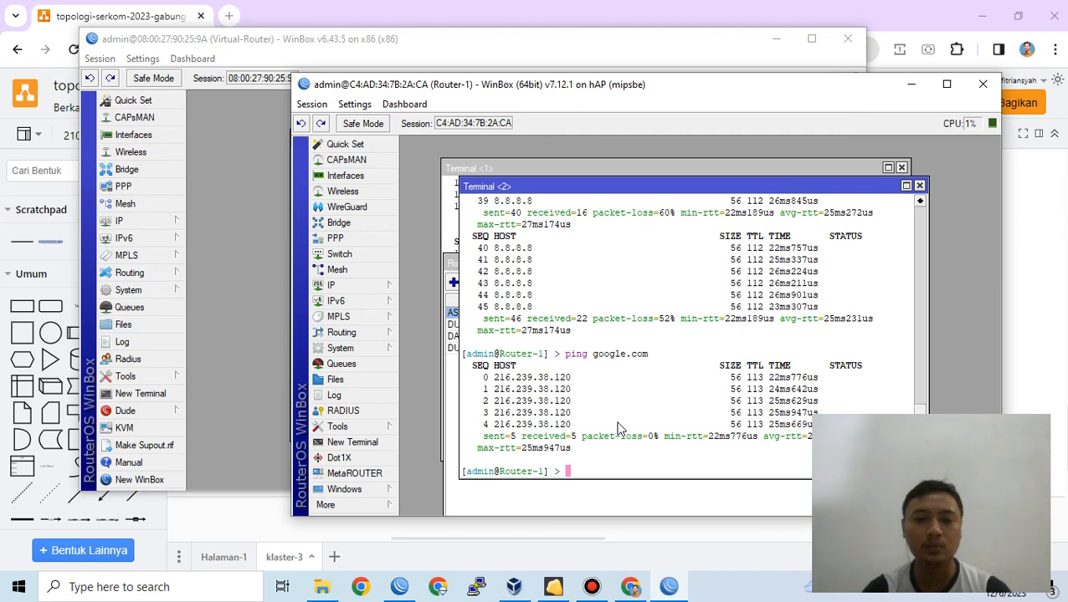
click(338, 427)
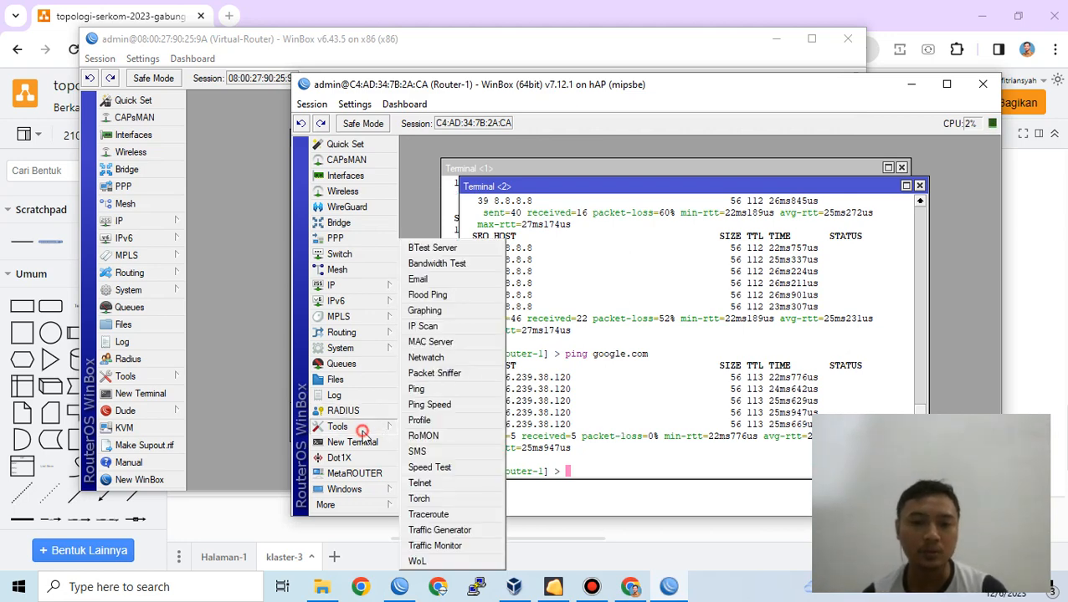
click(445, 514)
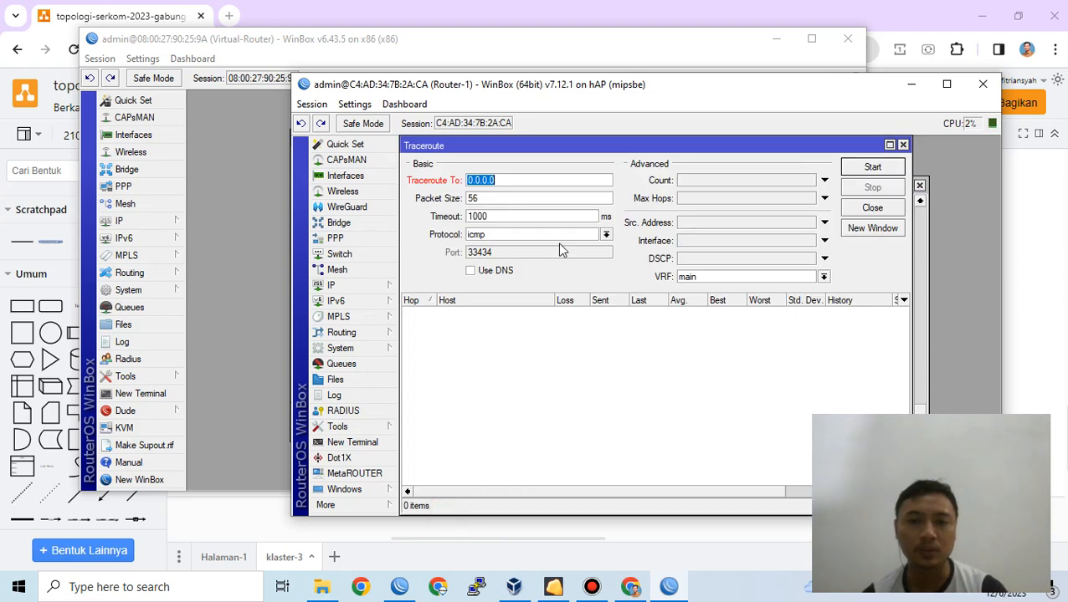
text(google.com)
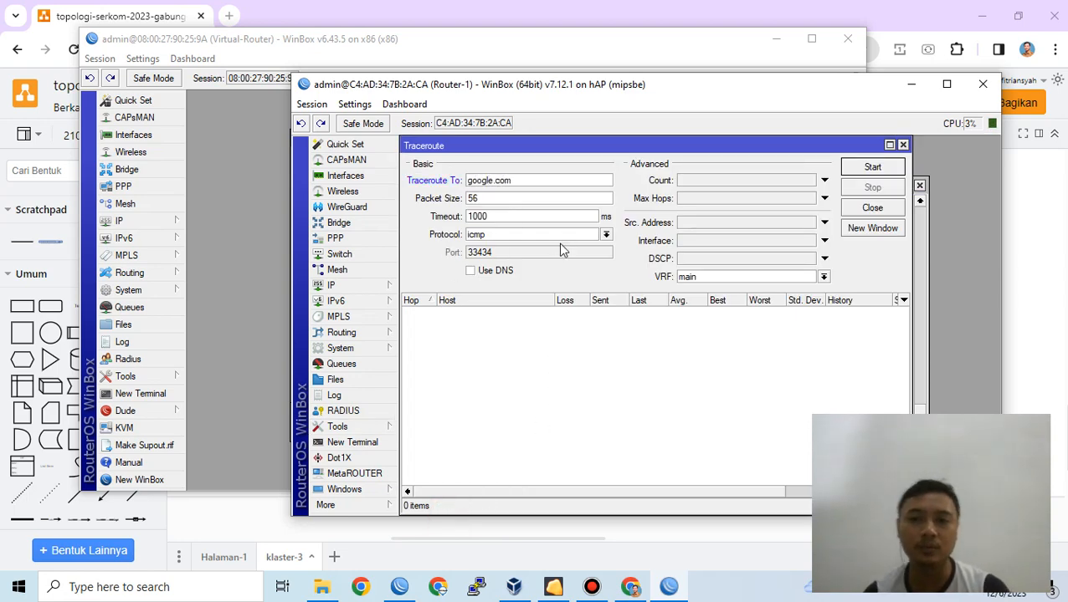
click(871, 167)
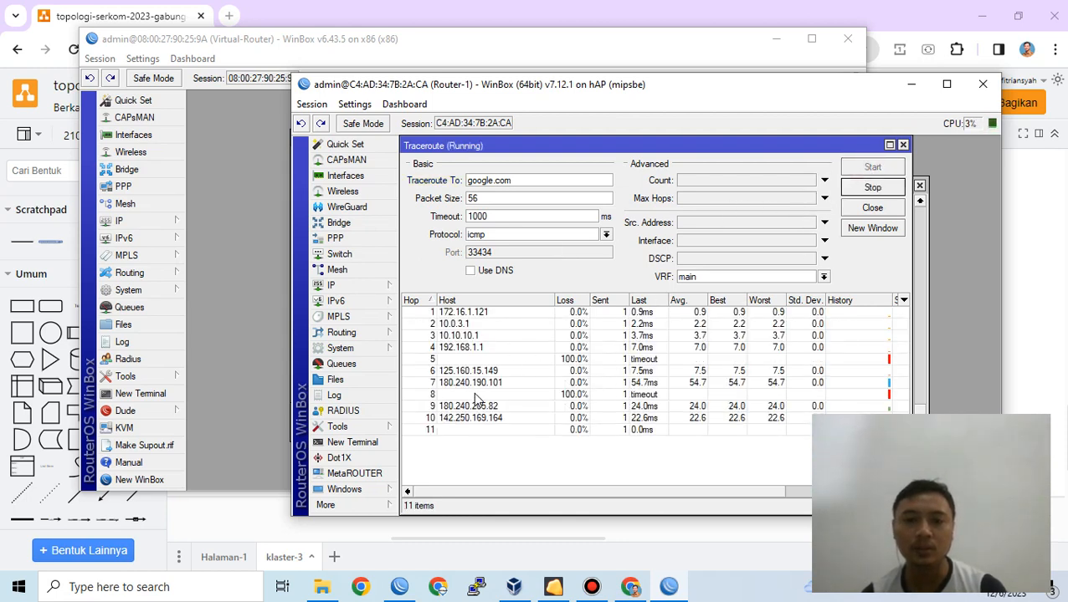
Compare the first two traceroute hops with the ether2-toRouter-1 and ether1-toInternet addresses on Virtual-Router
click(486, 314)
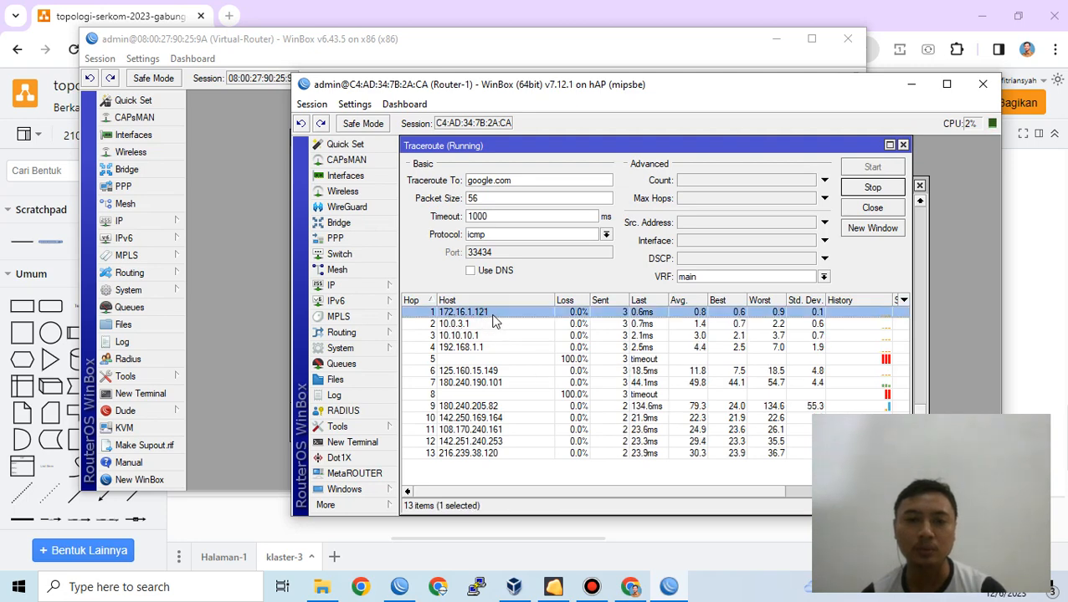
key(alt+Tab)
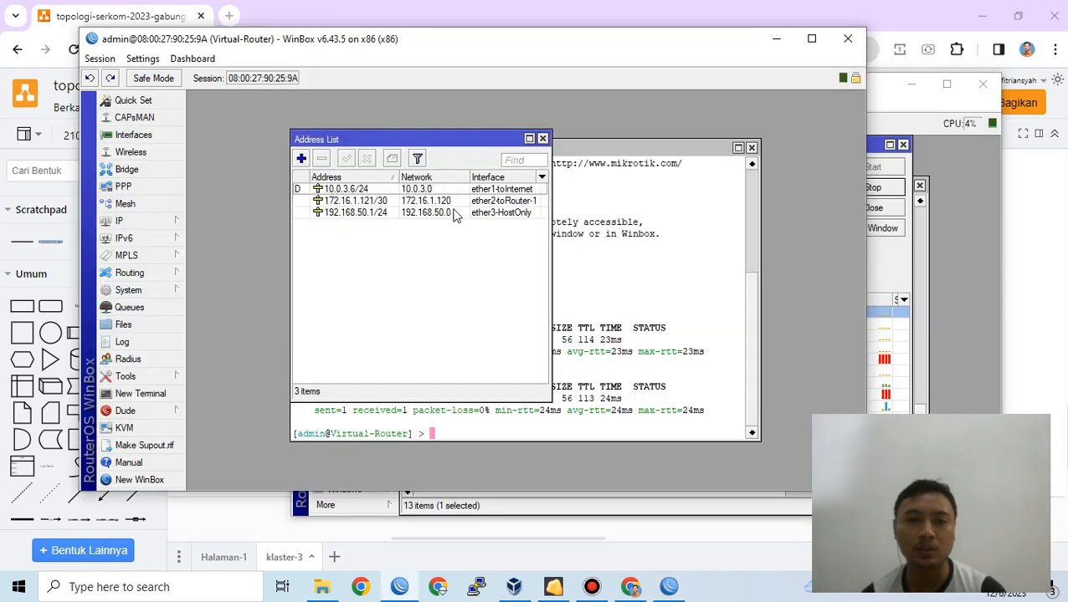
click(385, 202)
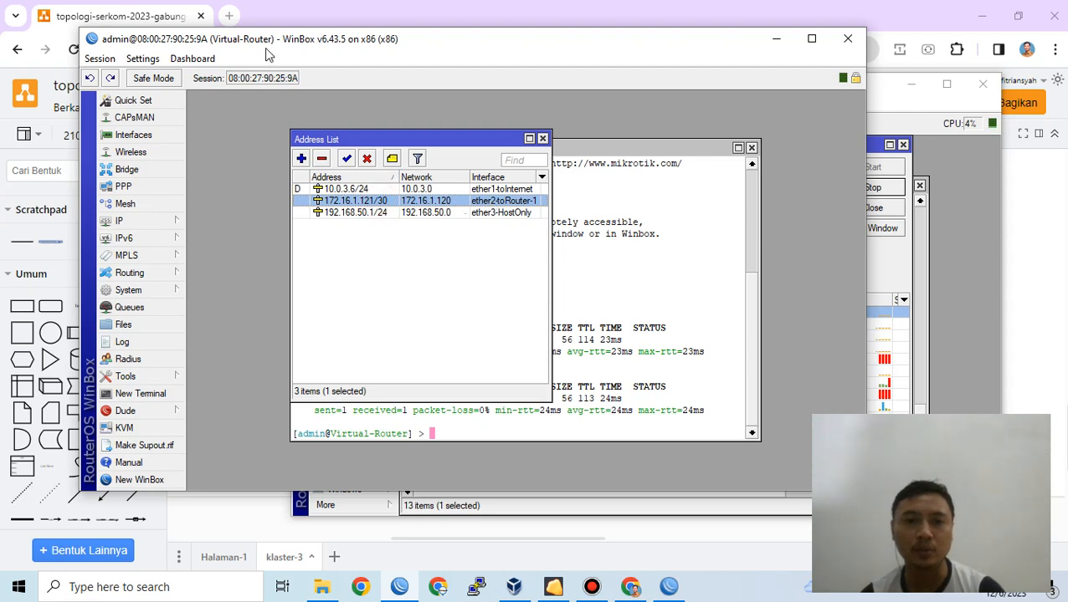
click(776, 39)
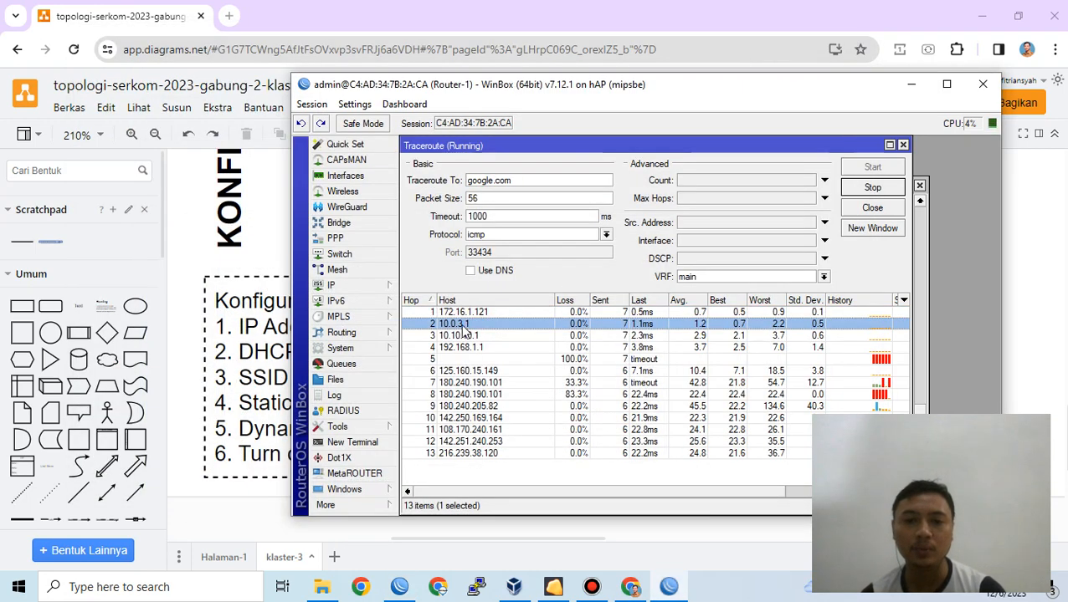
key(alt+Tab)
click(350, 190)
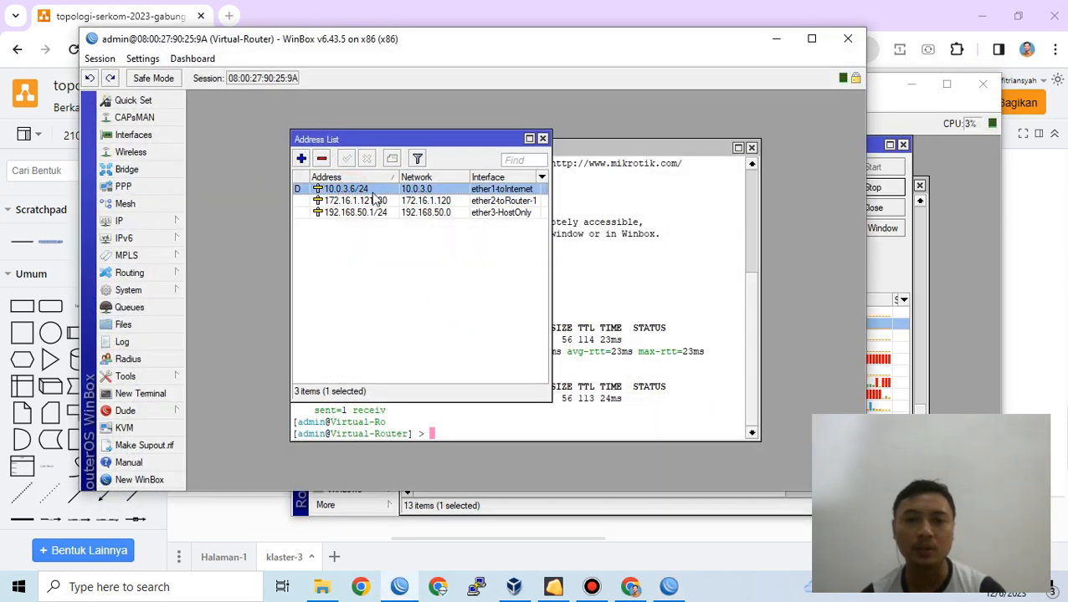
key(alt+Tab)
Examine the traceroute hops from the third one through to the destination, then close the Traceroute tool
click(484, 336)
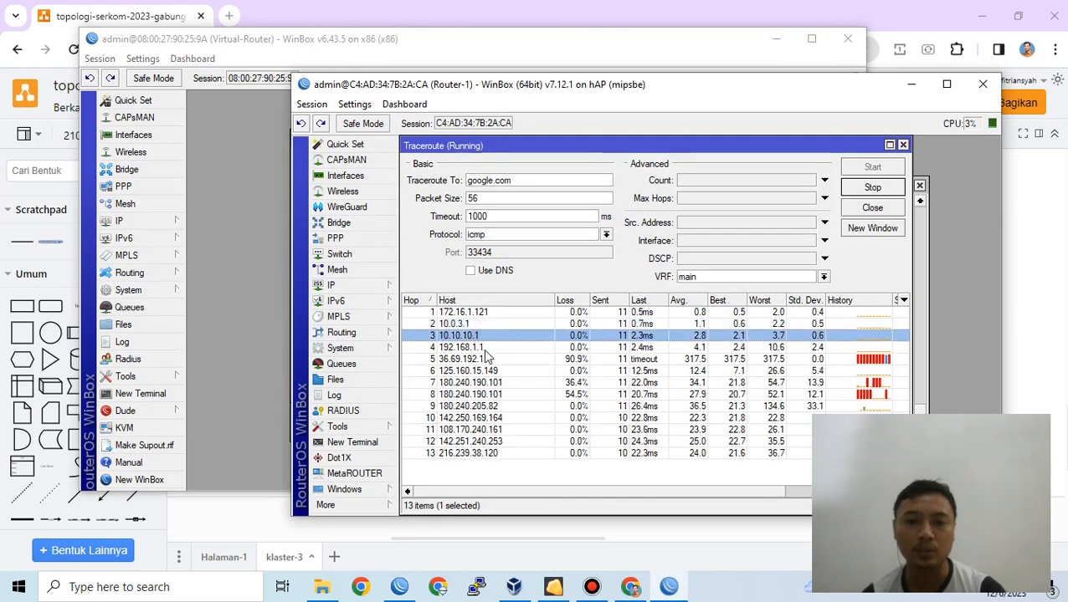
click(484, 453)
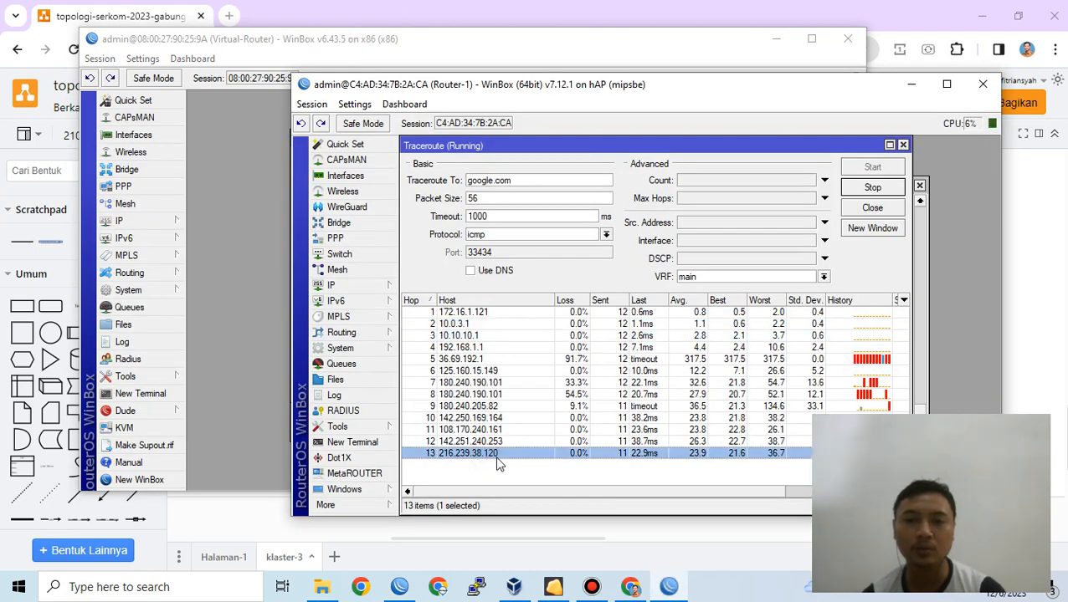
click(511, 312)
click(510, 336)
click(507, 358)
click(507, 394)
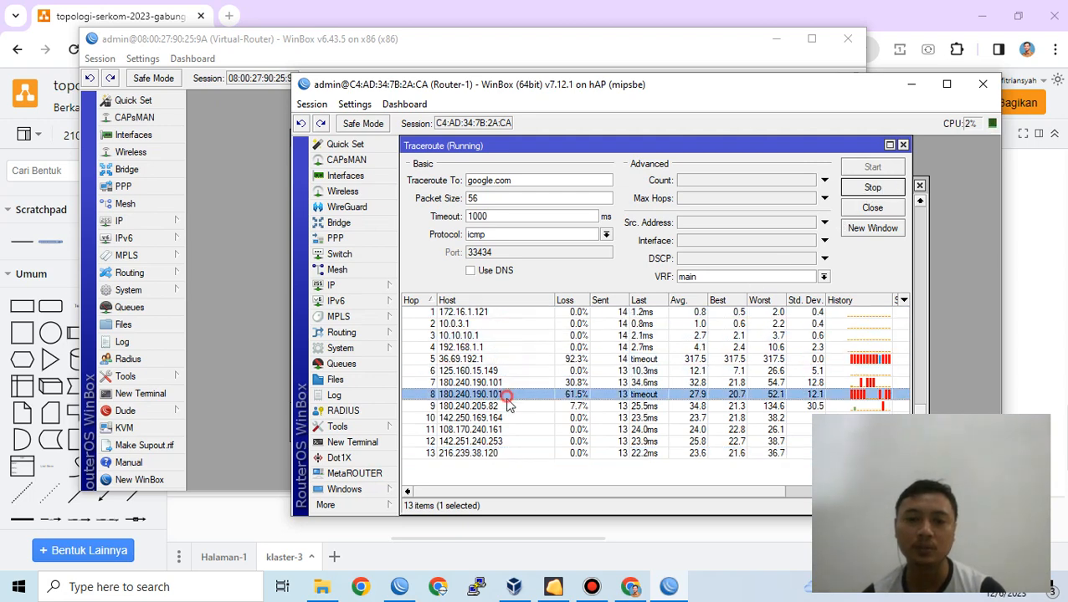
click(506, 418)
click(902, 145)
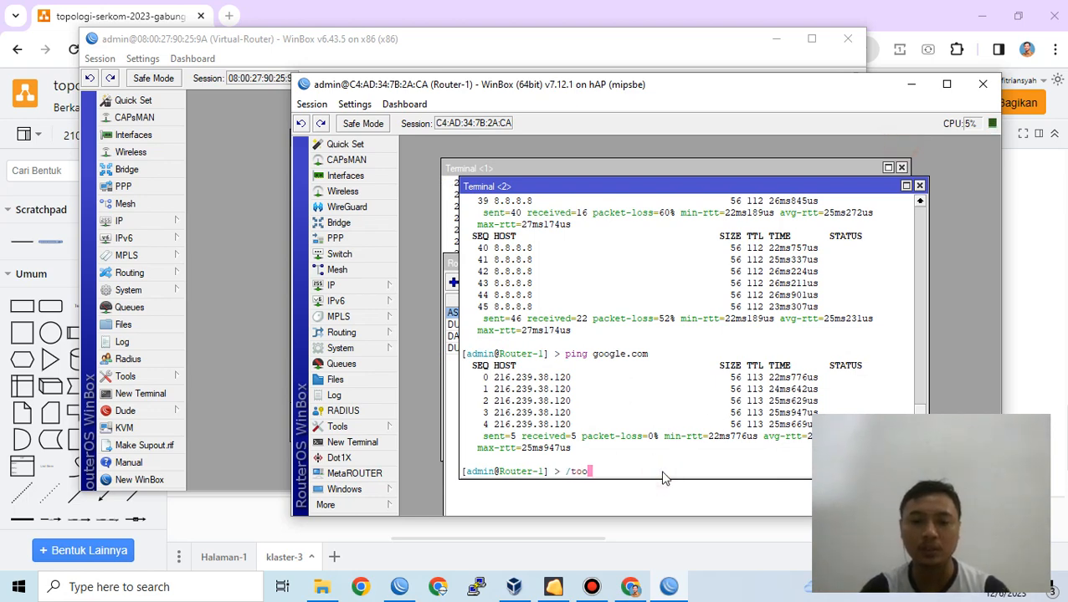
Run /tool traceroute google.com in the terminal, examine the hop addresses and quit the trace
text(traceroute )
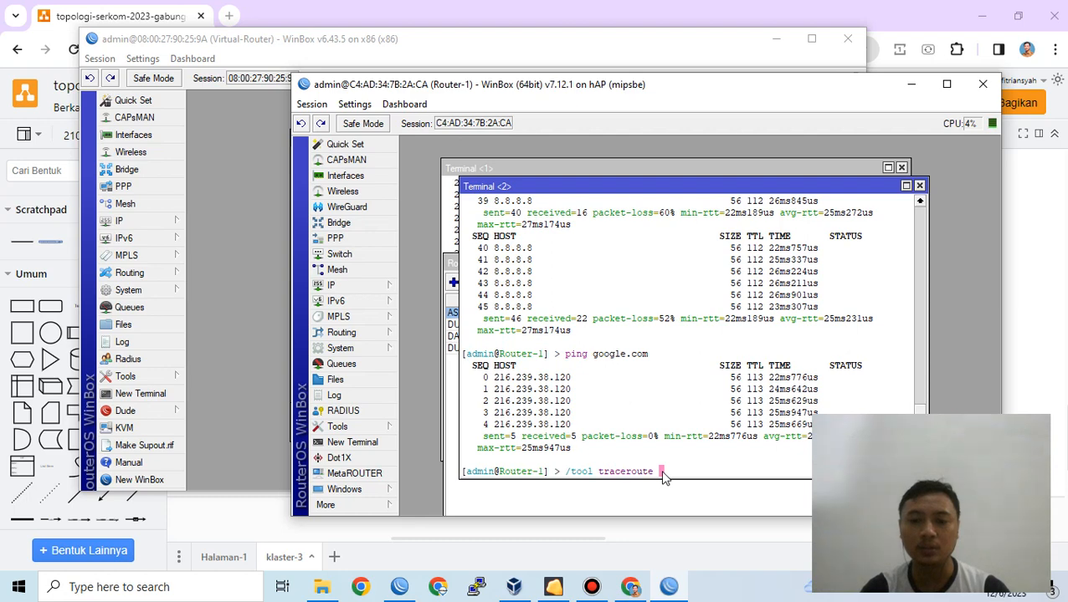
text(google.com)
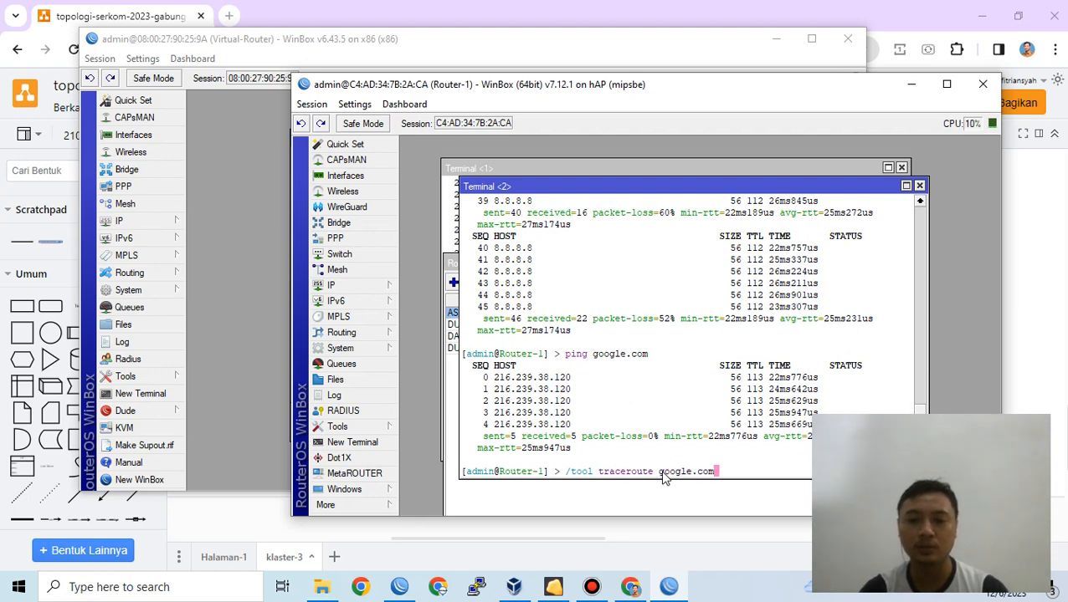
key(Return)
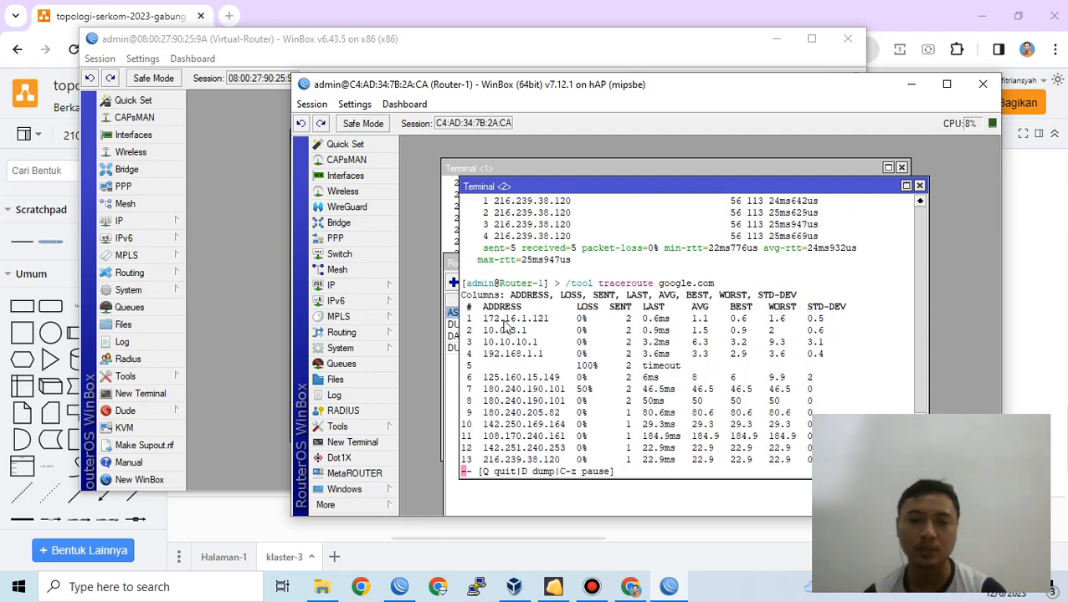
drag(483, 318, 542, 349)
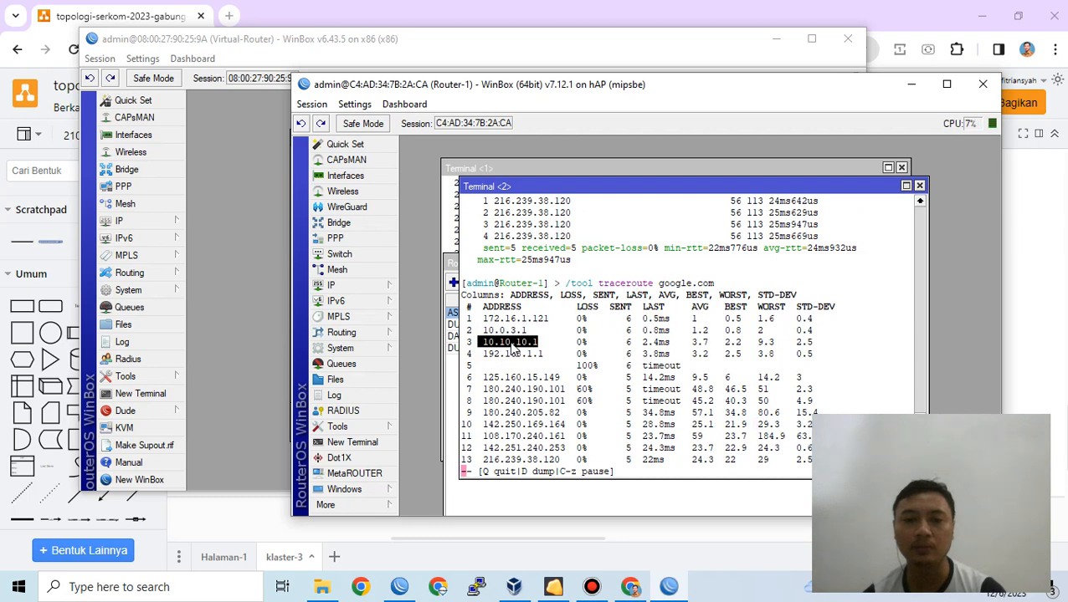
drag(483, 377, 560, 387)
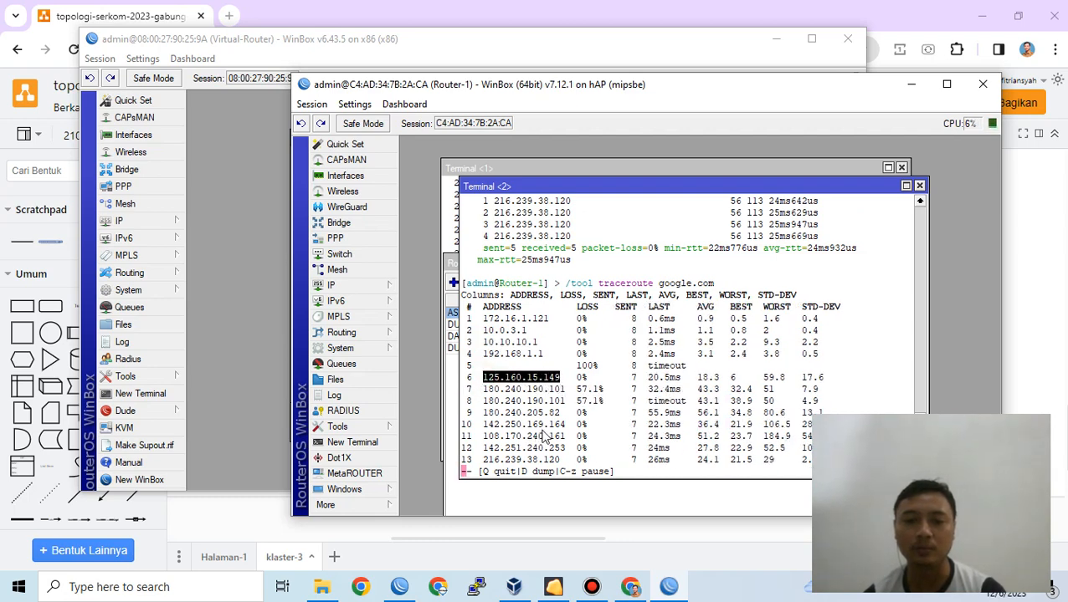
key(q)
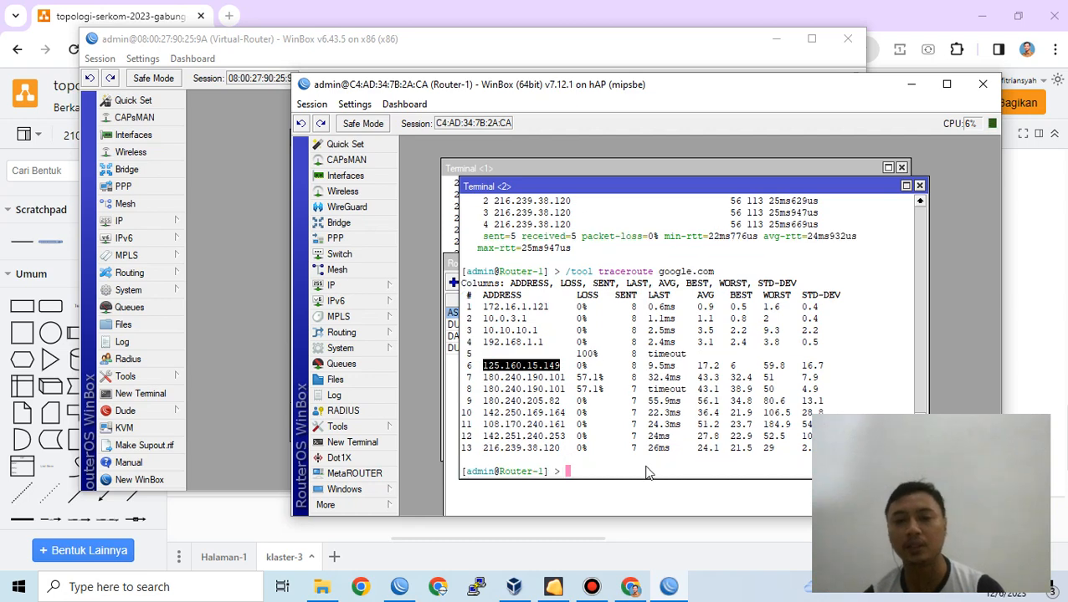
click(483, 451)
drag(483, 454, 562, 459)
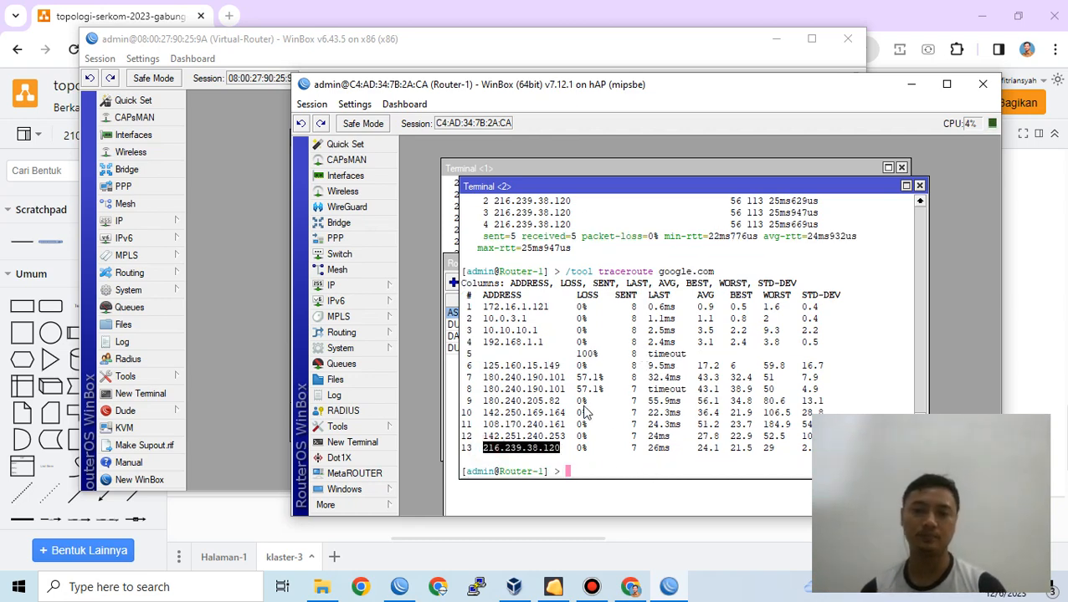
Reposition the Router-1 and terminal windows, then look up the ether3-HostOnly address in Virtual-Router's address list
drag(736, 92, 699, 75)
drag(704, 173, 712, 192)
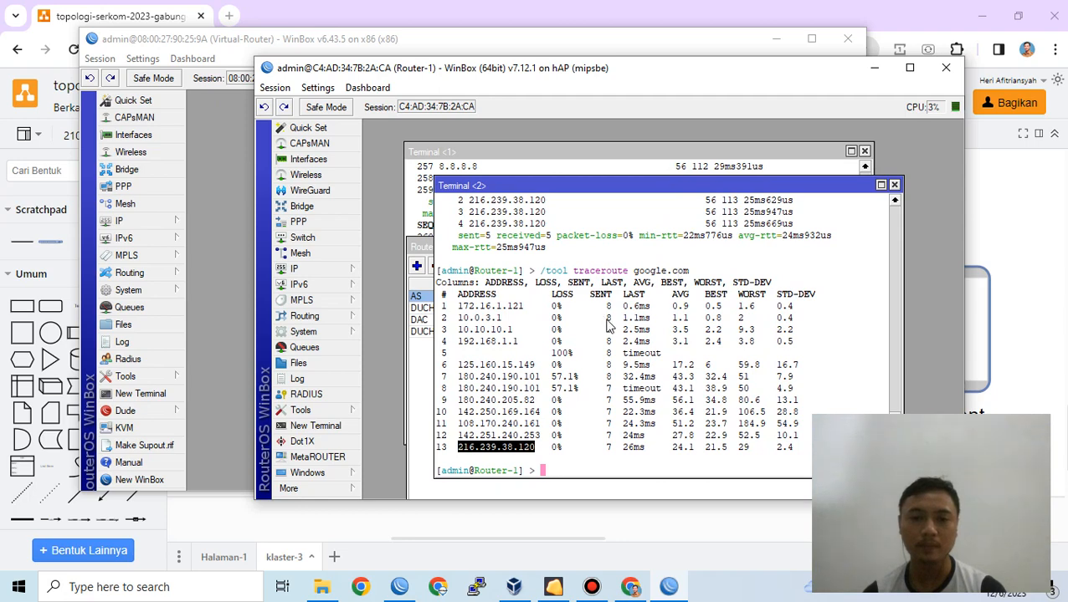
click(549, 472)
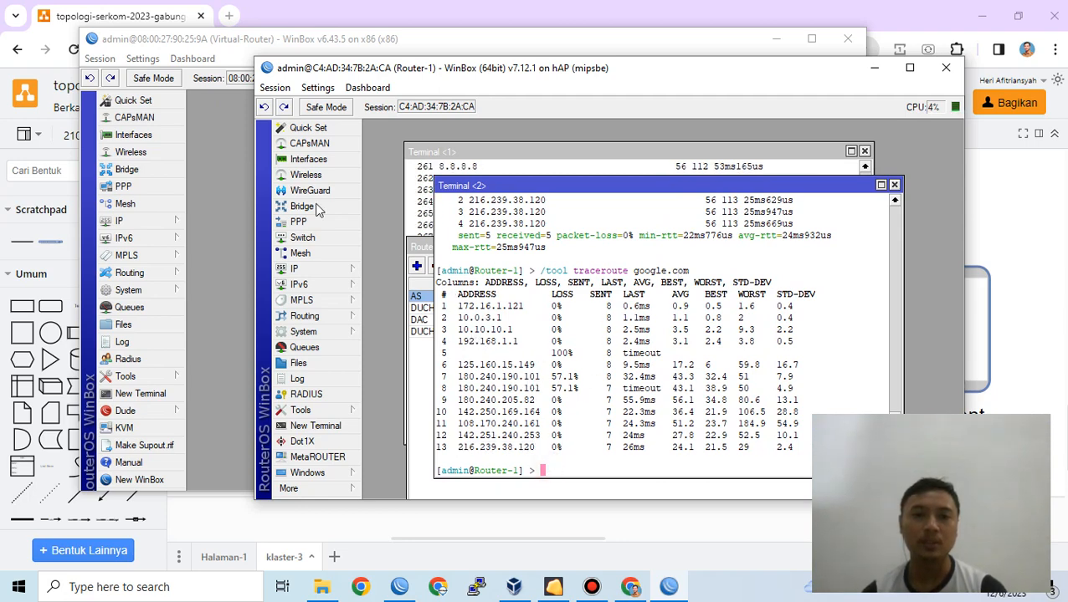
click(227, 179)
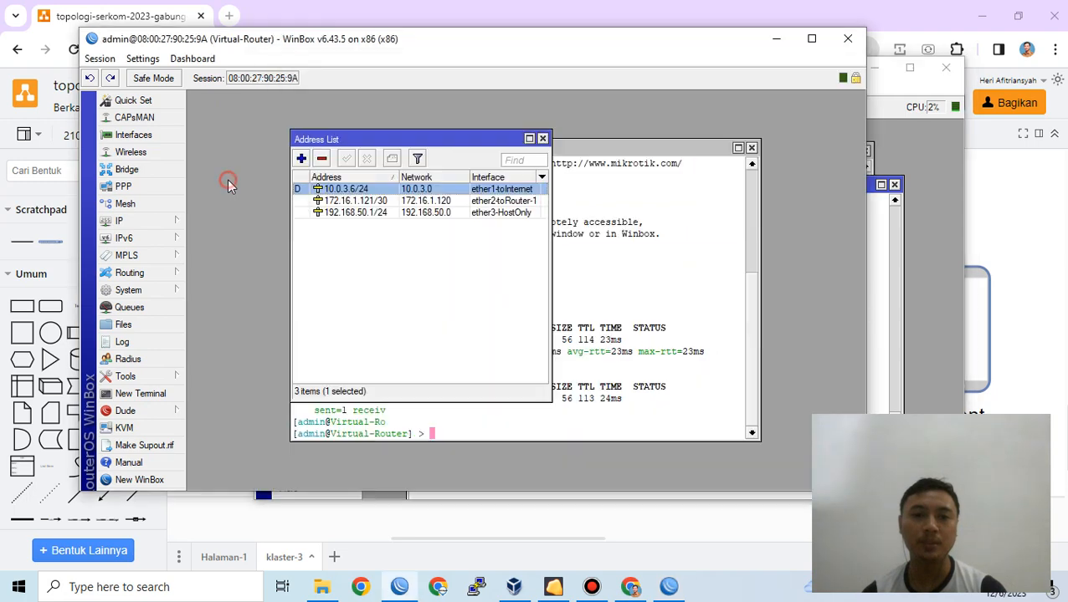
click(363, 213)
Ping 192.168.50.1 from the Router-1 terminal and stop the ping after a few replies
key(alt+Tab)
text(ping 192.16)
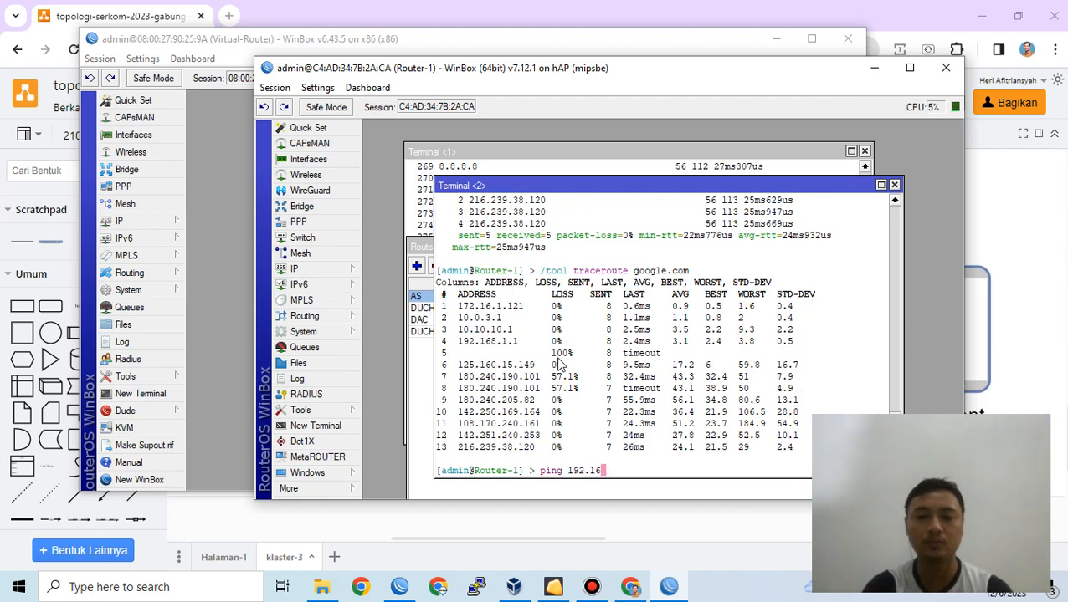
text(8.50.1)
key(Return)
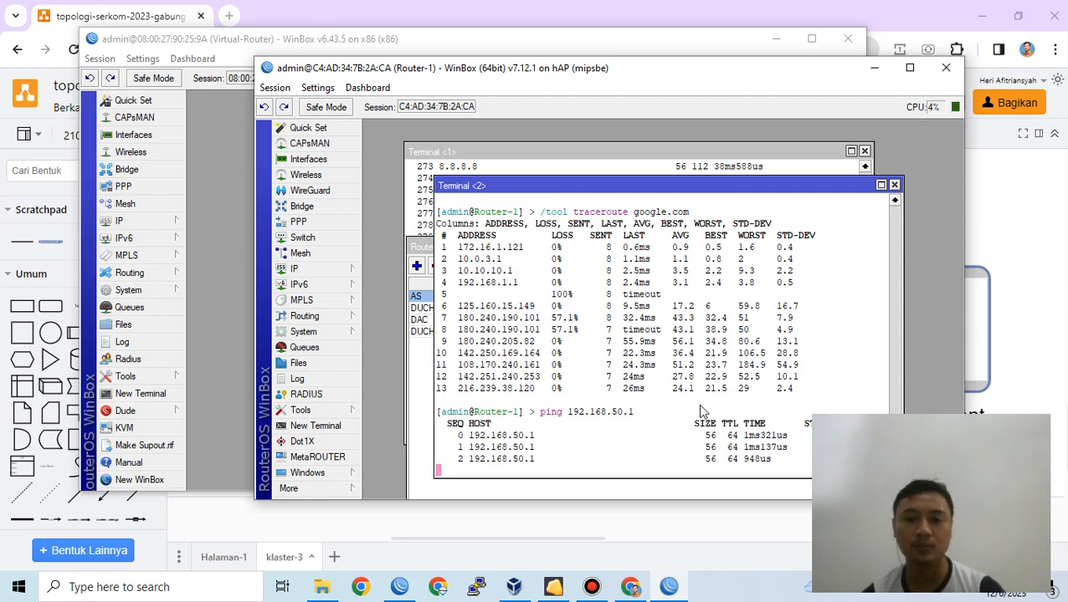
key(ctrl+c)
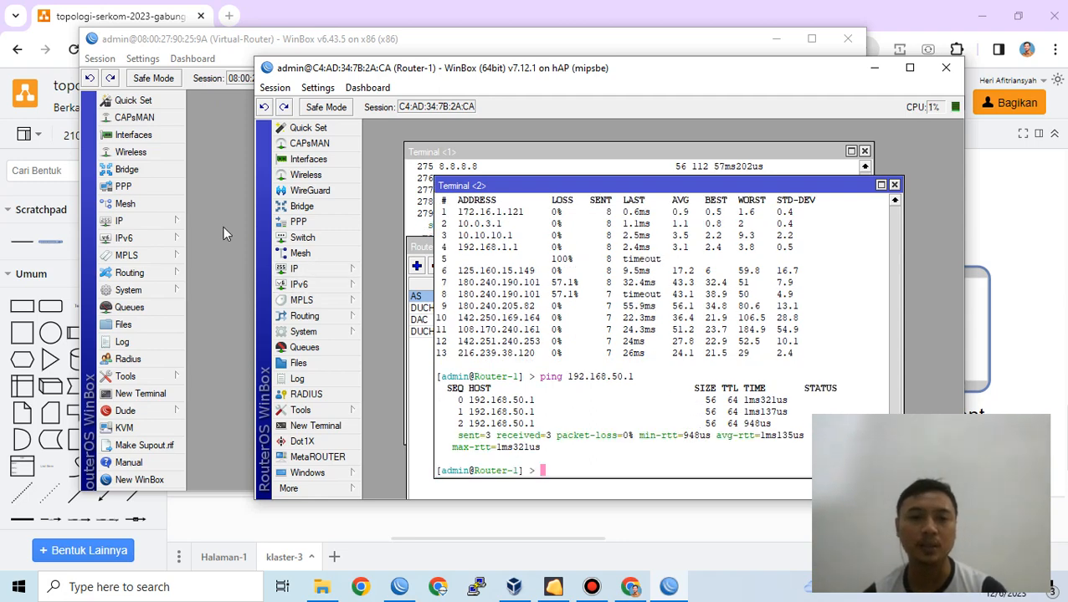
Look up the wlan1-Client address in Router-1's IP address list
click(299, 268)
click(406, 183)
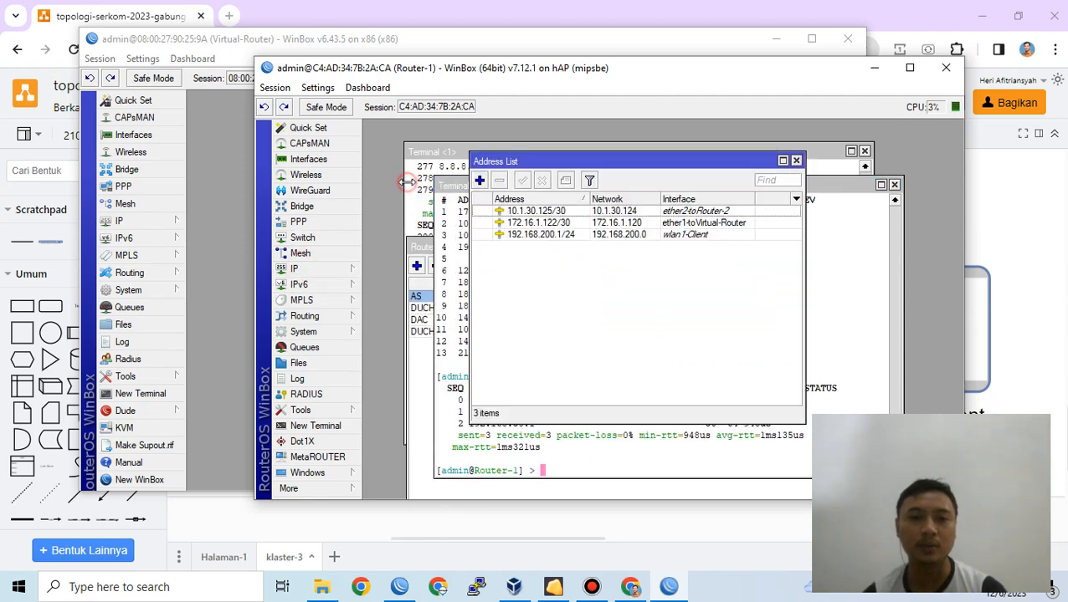
click(559, 235)
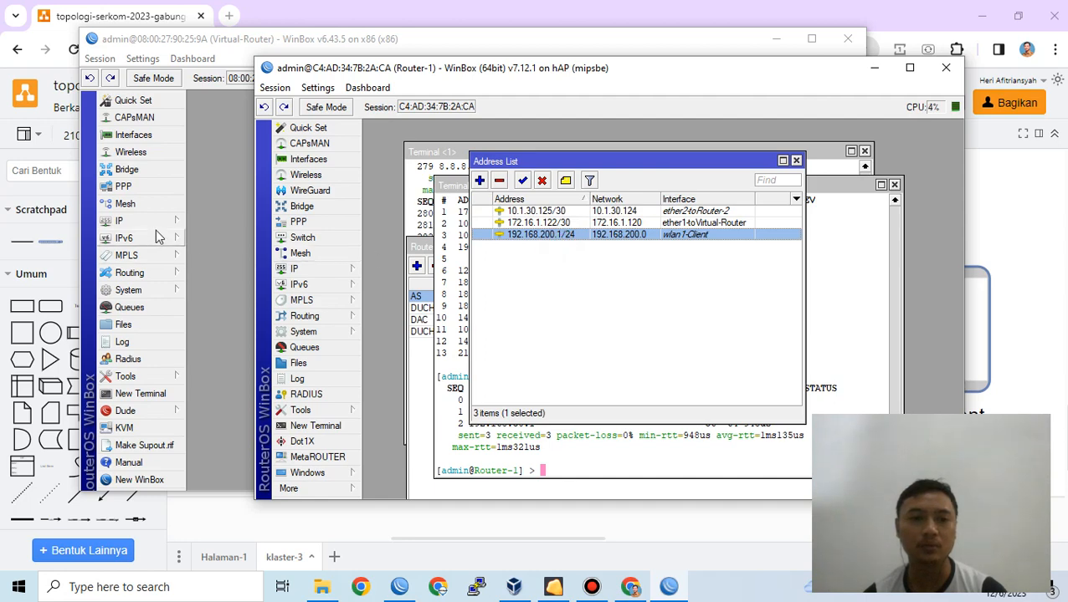
Ping 192.168.200.1 from a new terminal on Virtual-Router, stop it, and prepare a ping to 192.168.200.2 without running it
click(155, 221)
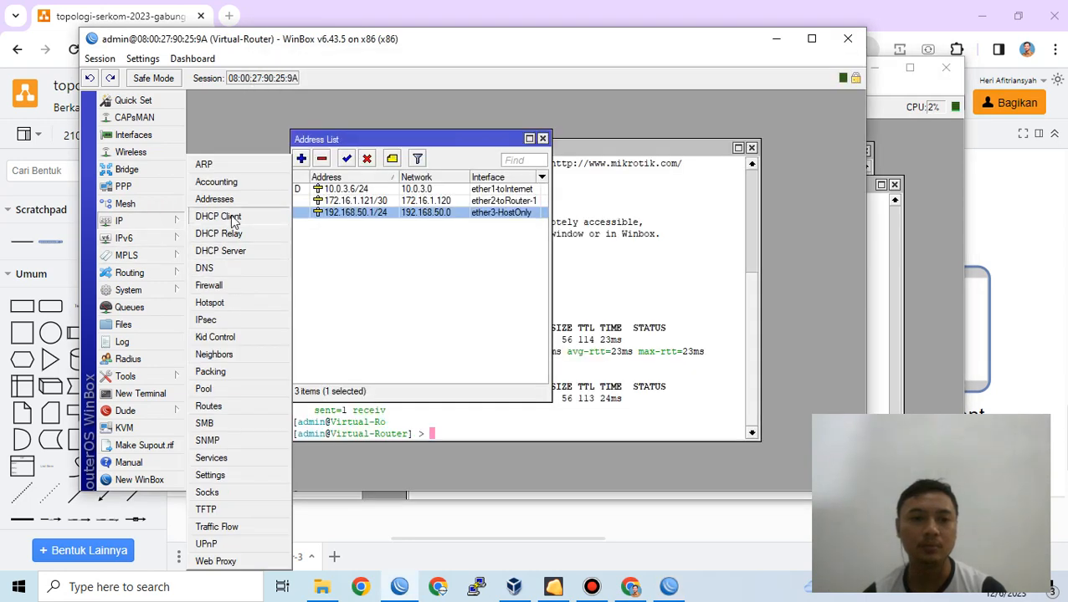
click(156, 393)
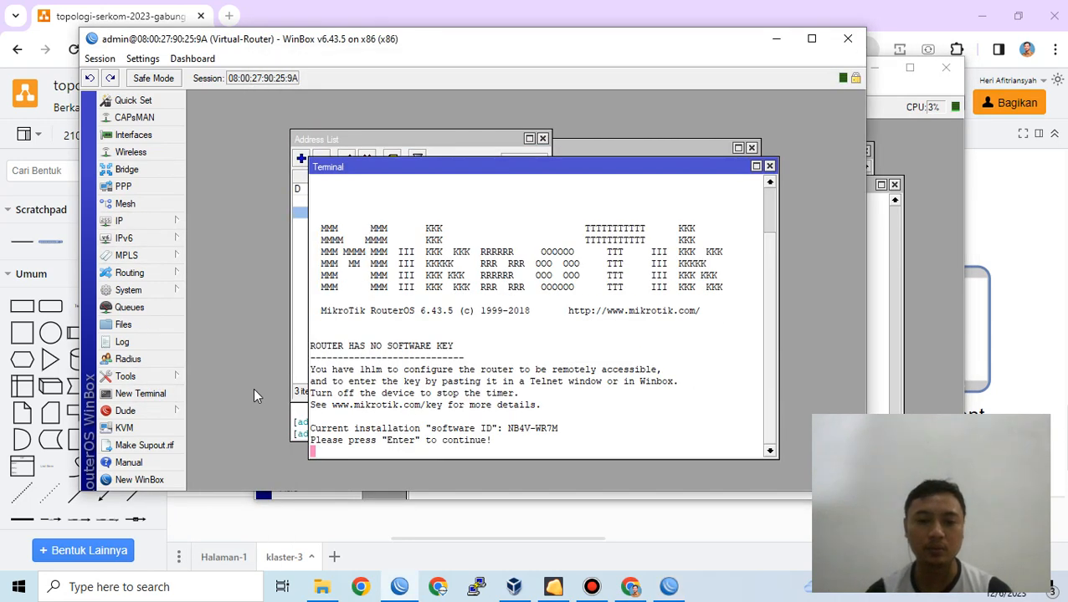
key(Return)
text(ping )
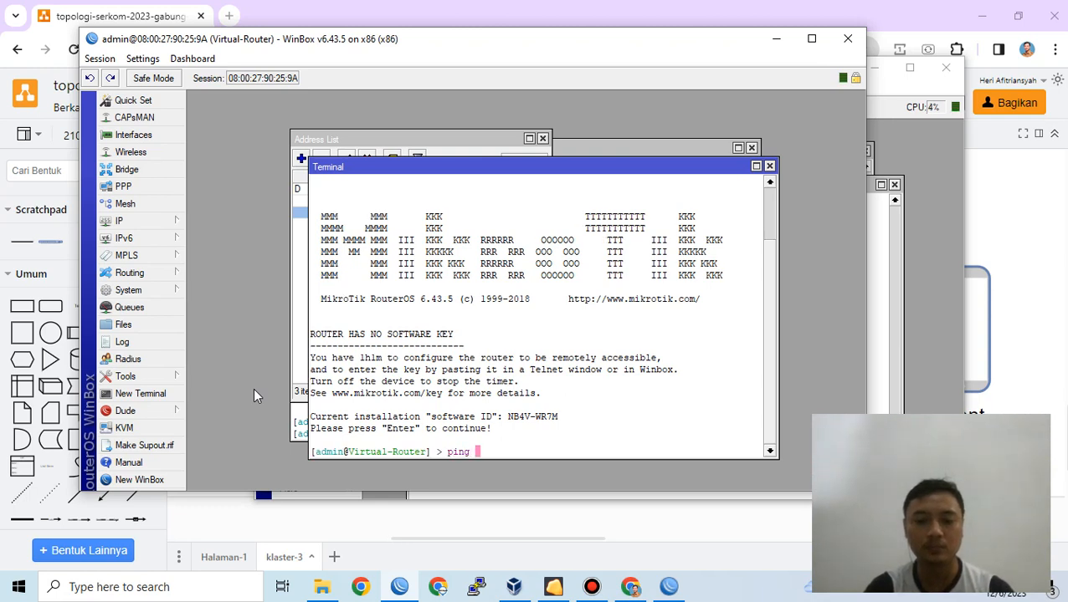
text(192.)
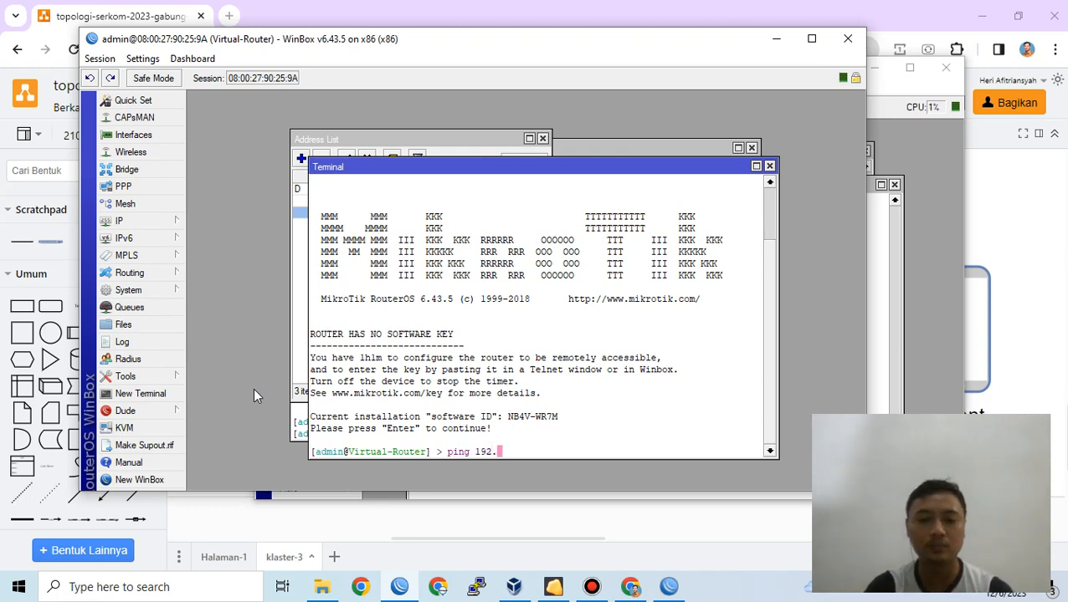
text(168.200.1)
key(Return)
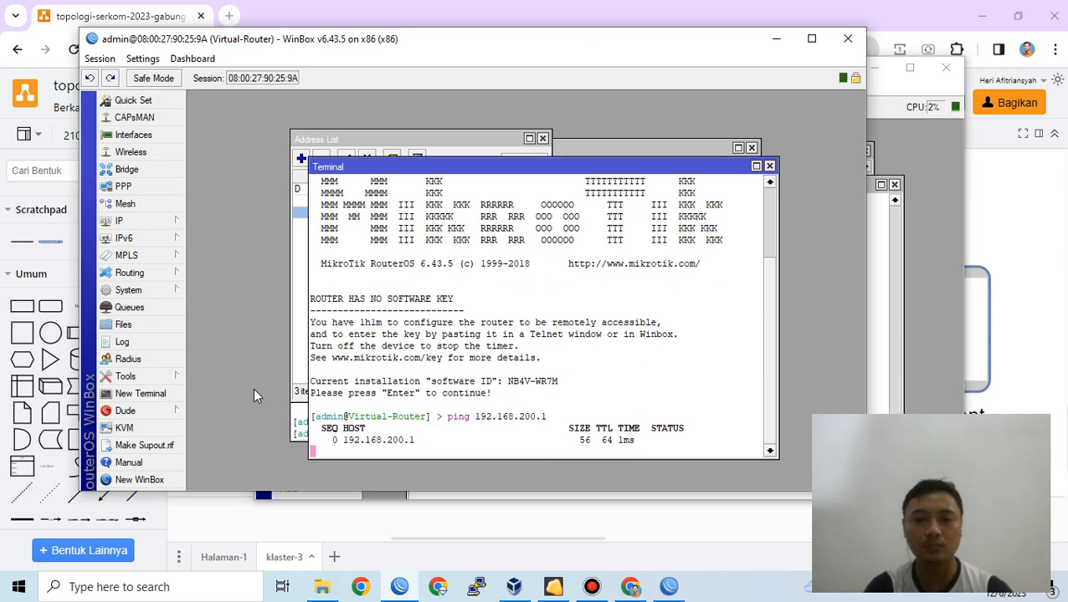
key(ctrl+c)
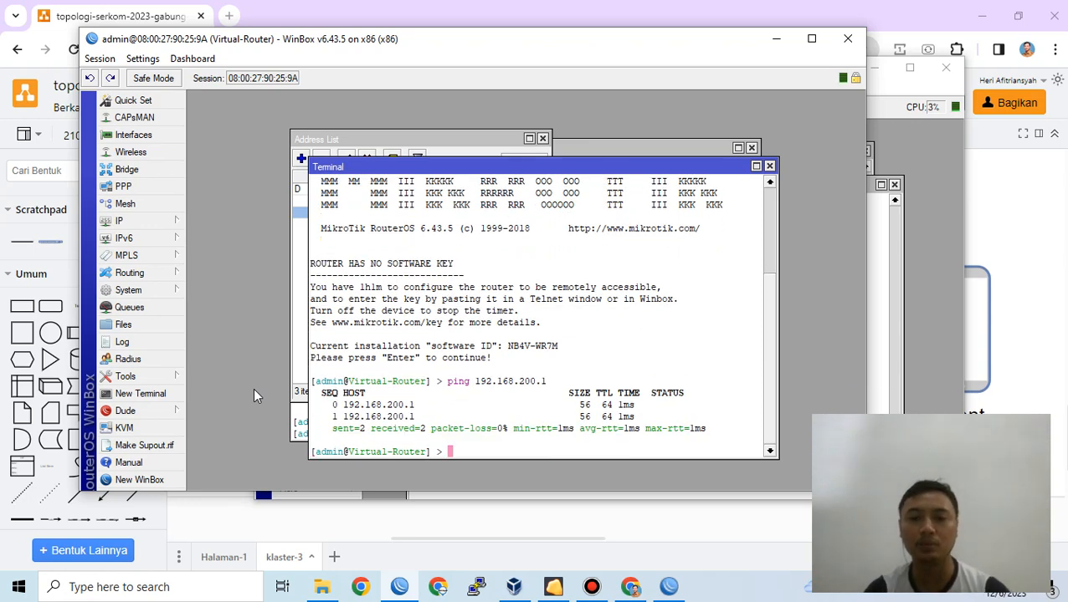
key(Up)
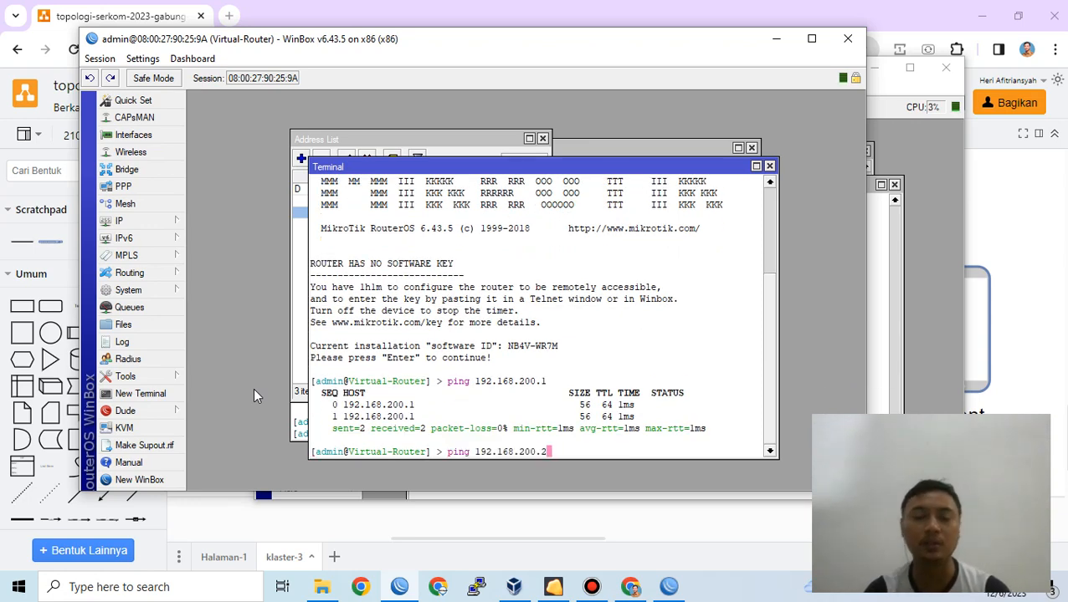
Return to Router-1 and review its route list against the wlan1-Client network in the address list
key(alt+Tab)
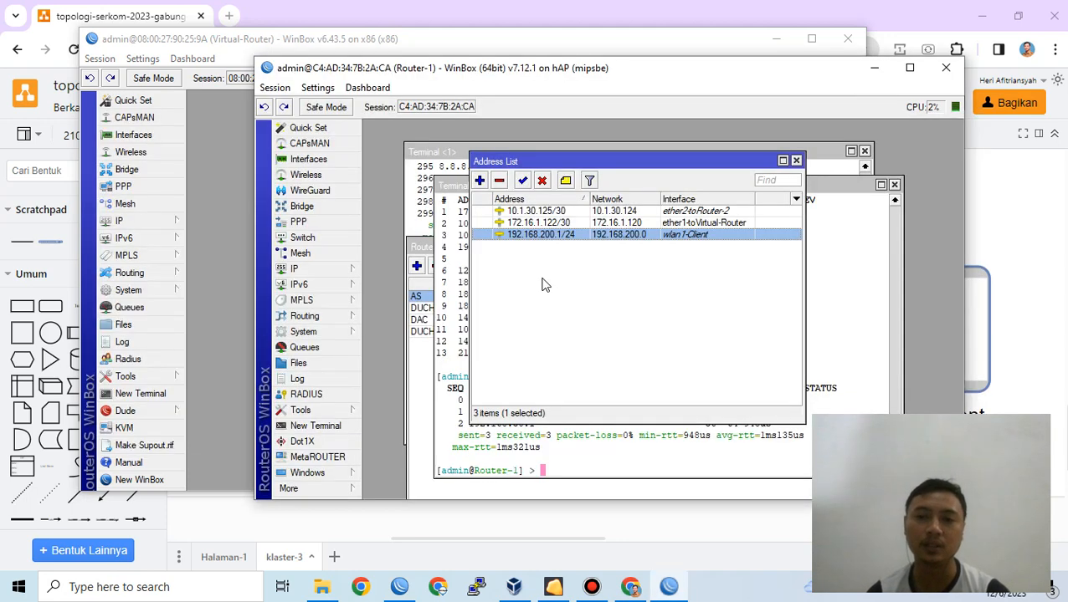
click(421, 355)
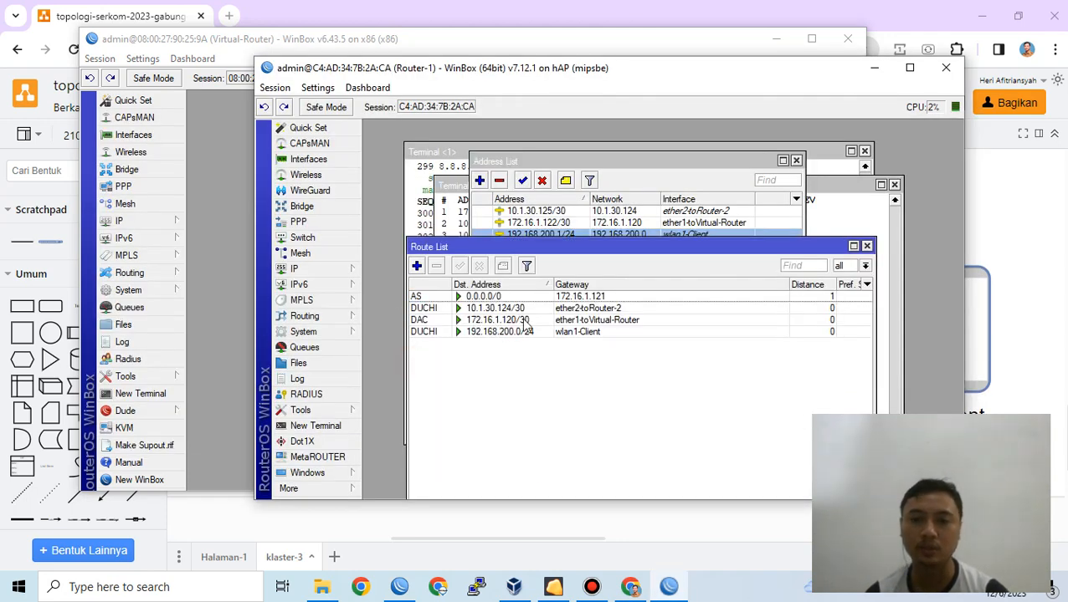
click(634, 166)
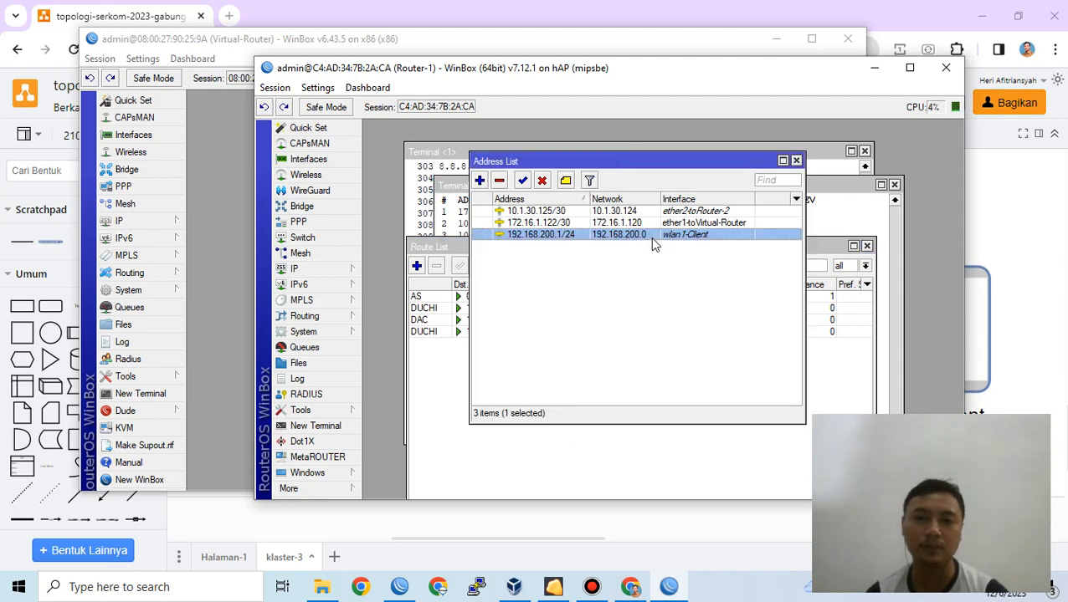
Close Router-1's address list, route list and second terminal, keeping the terminal that pings 8.8.8.8 open
click(795, 161)
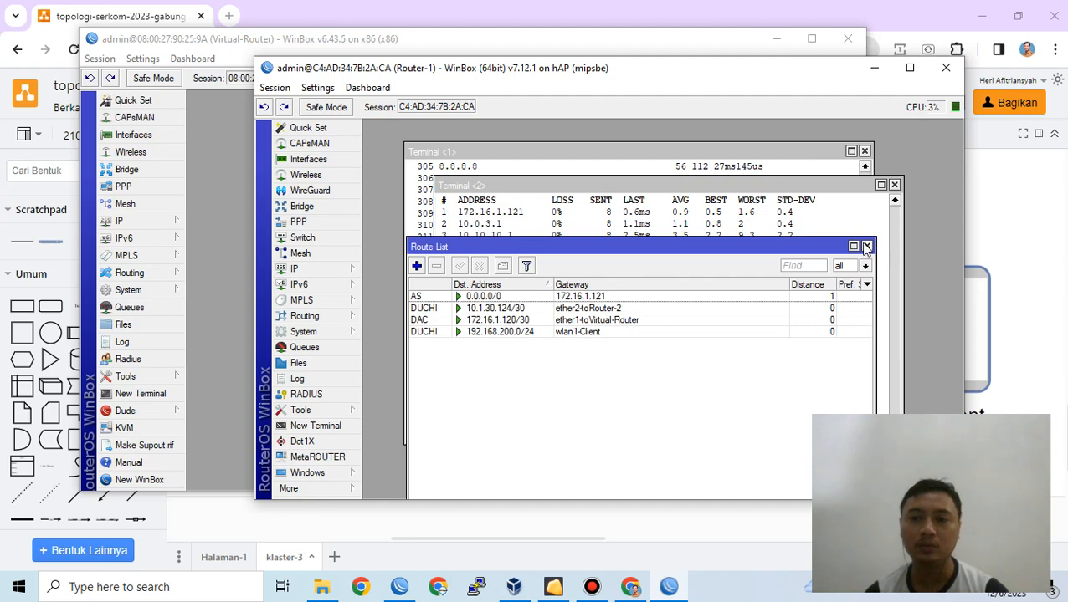
click(867, 245)
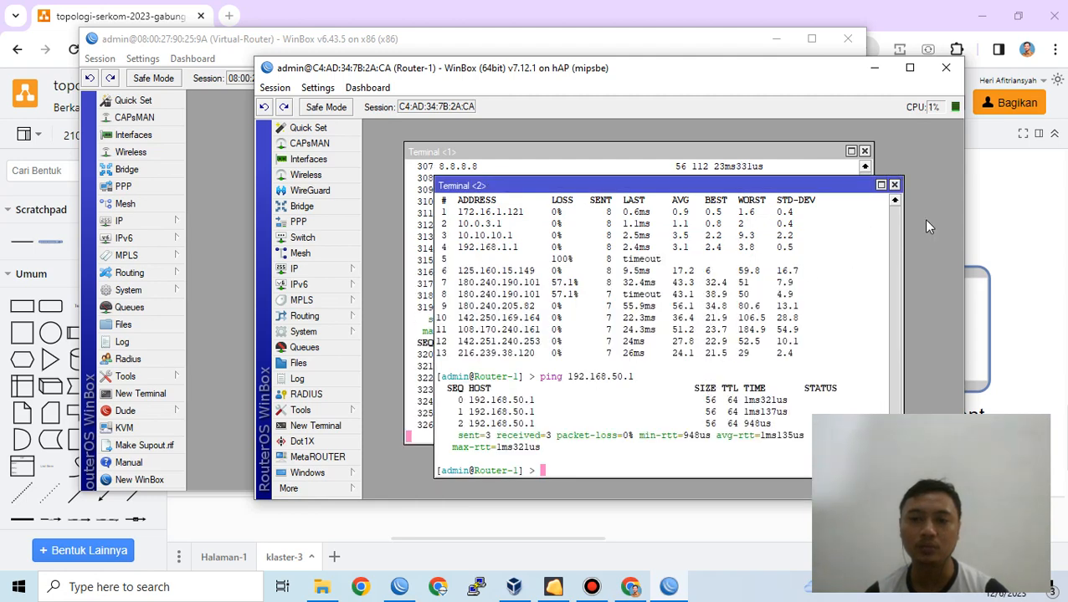
click(894, 185)
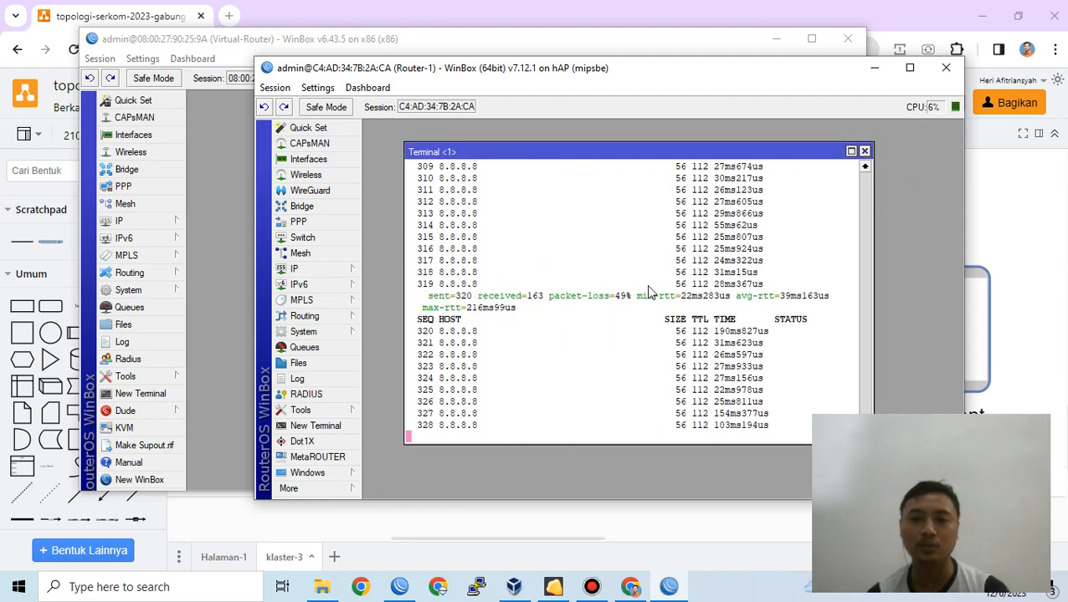